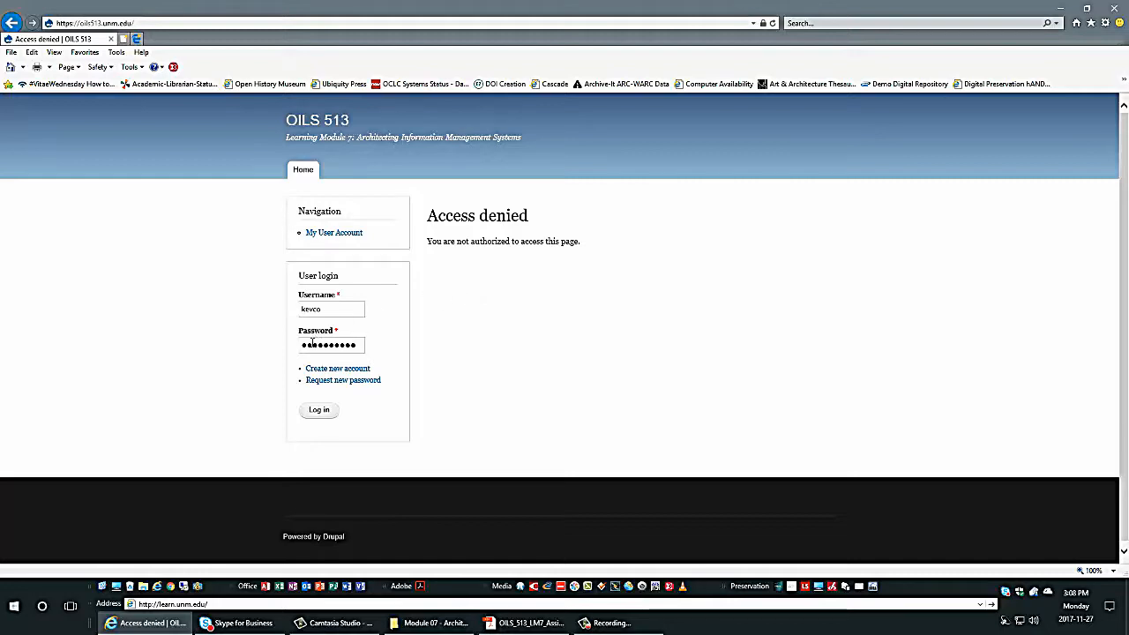
Log in to the site with the filled-in credentials and open the form for adding a new content type.
{"action": "left_click", "coordinate": [330, 416]}
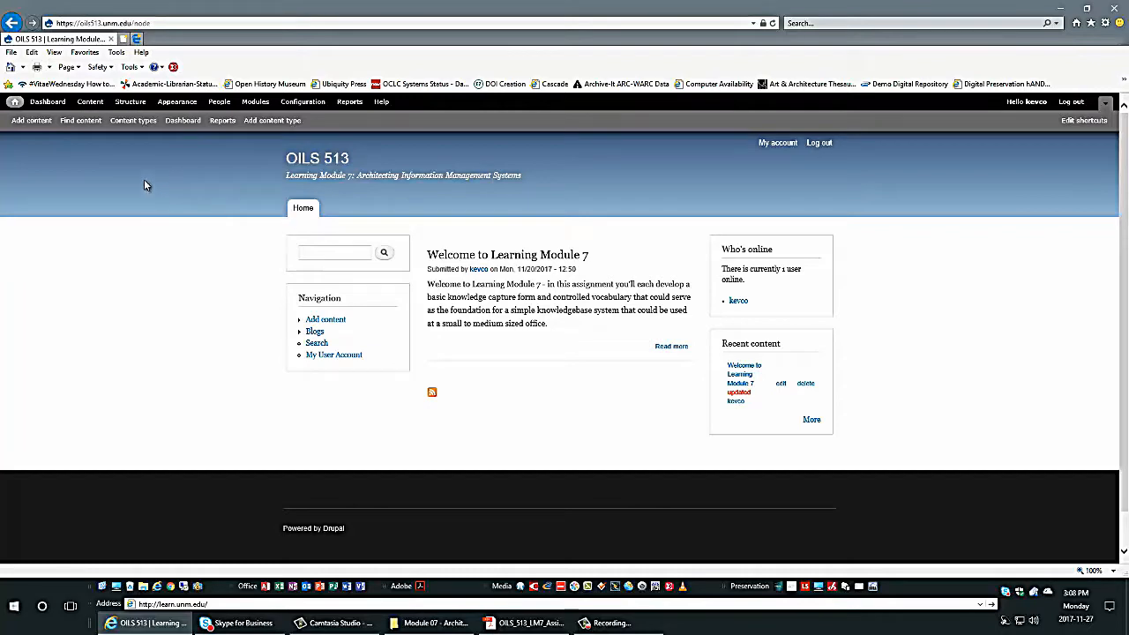
{"action": "left_click", "coordinate": [129, 104]}
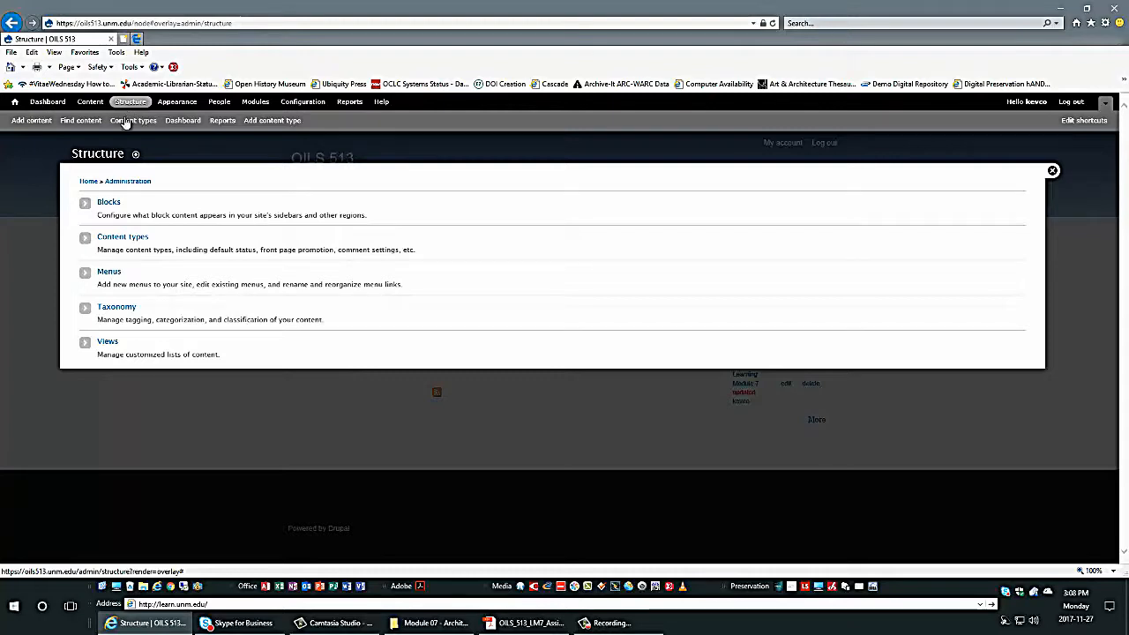
{"action": "left_click", "coordinate": [110, 240]}
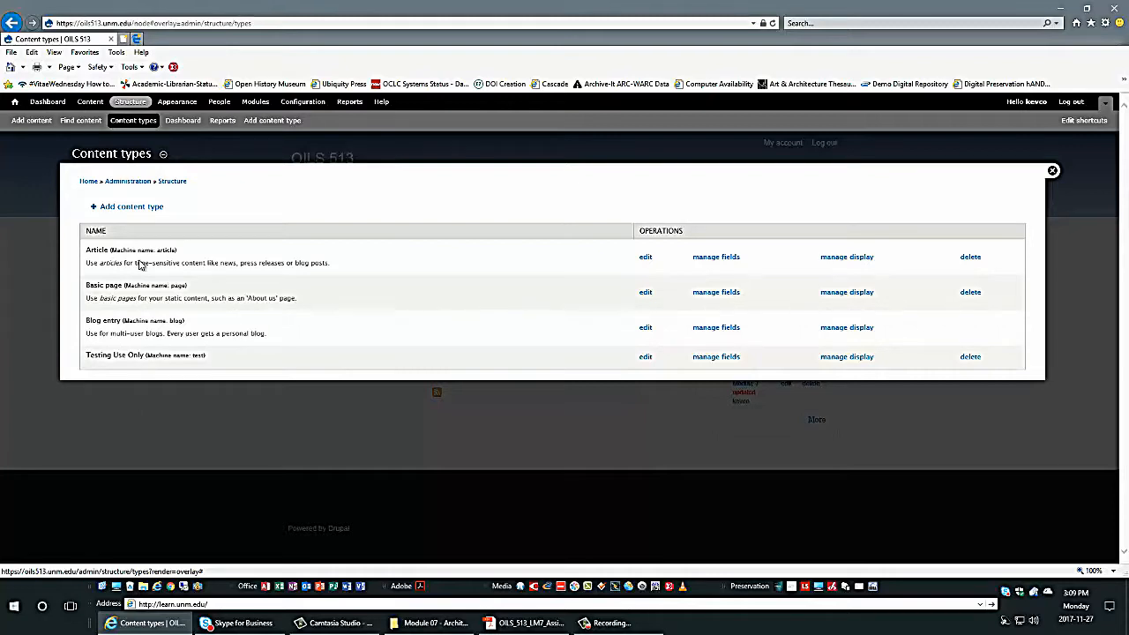
{"action": "left_click", "coordinate": [128, 210]}
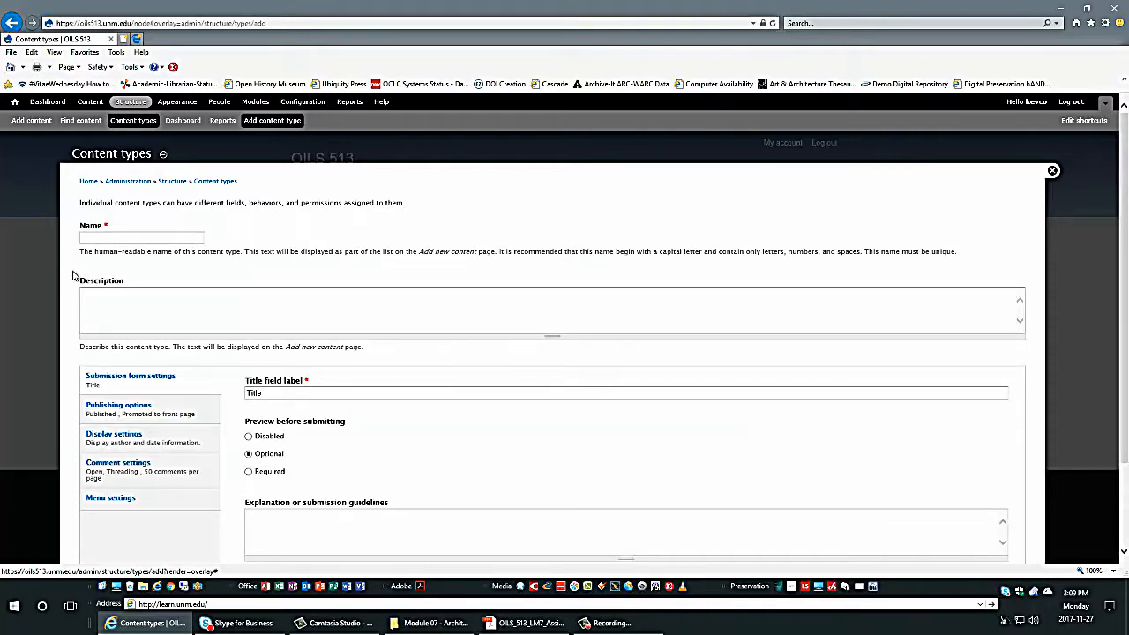
Name the content type "Knowledgebase Record" followed by the creator's name in parentheses.
{"action": "left_click", "coordinate": [124, 240]}
{"action": "type", "text": "Knowle"}
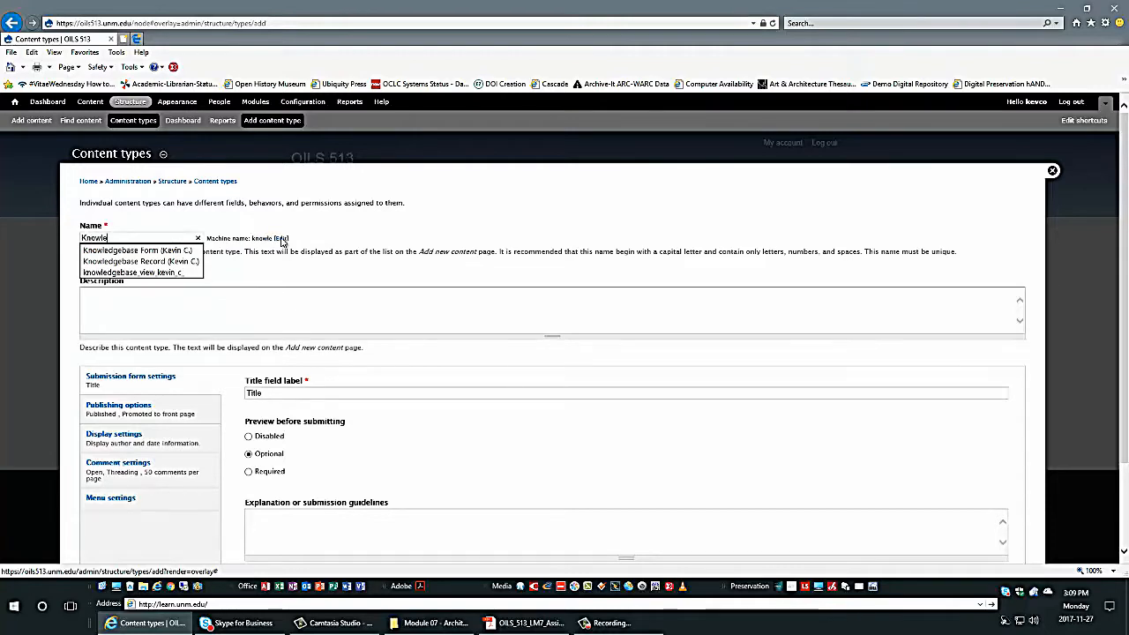
{"action": "type", "text": "dgebase Re"}
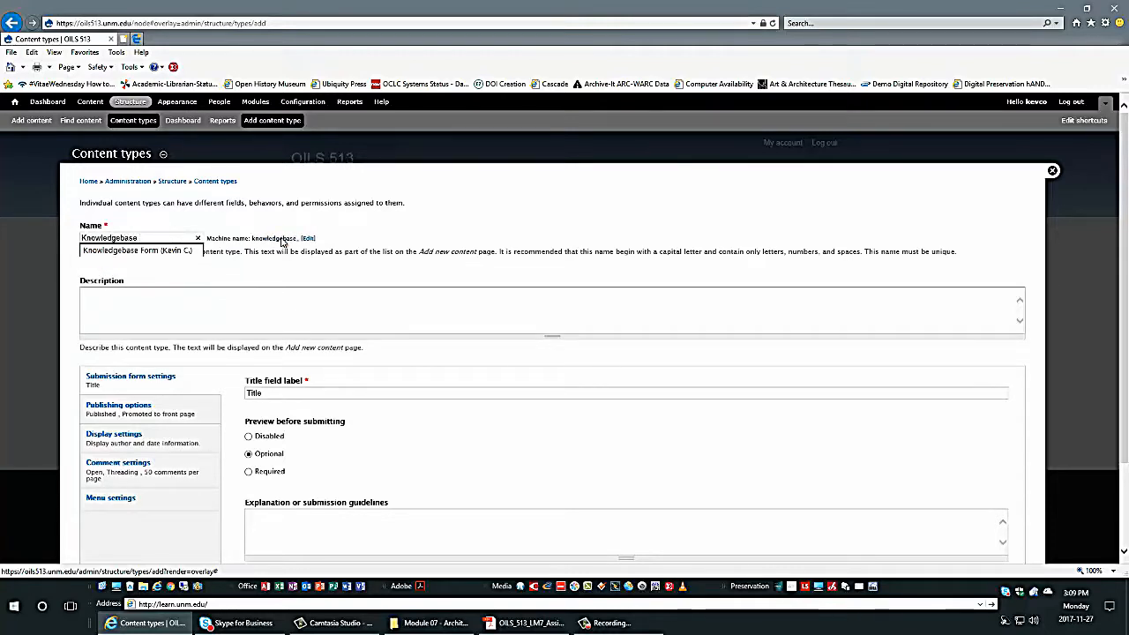
{"action": "type", "text": "cord "}
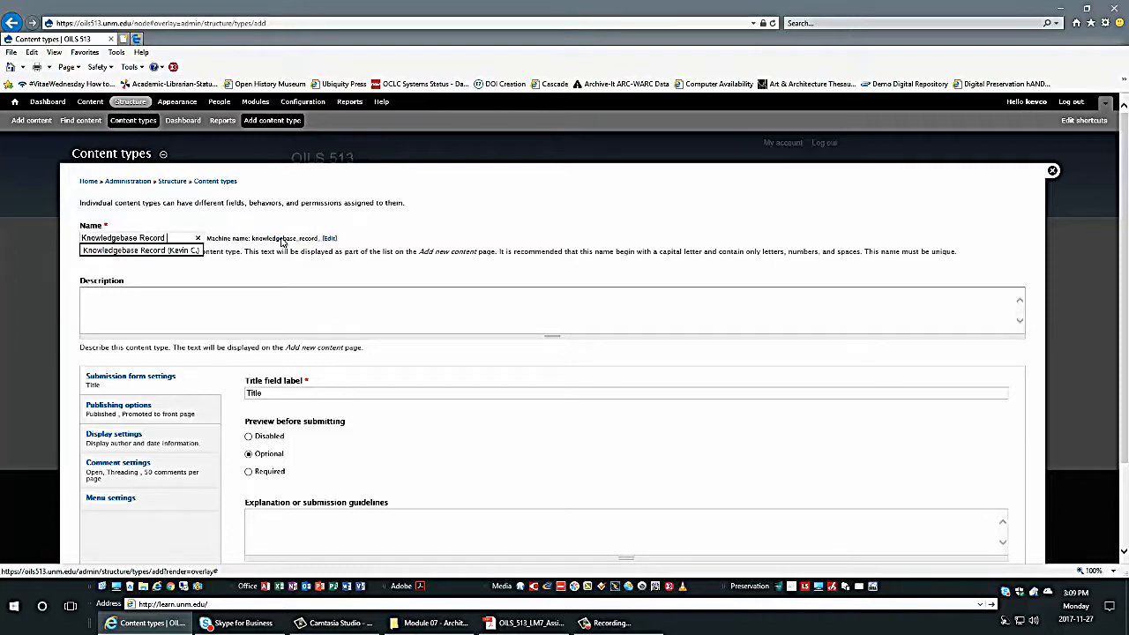
{"action": "type", "text": "(Kevin C.)"}
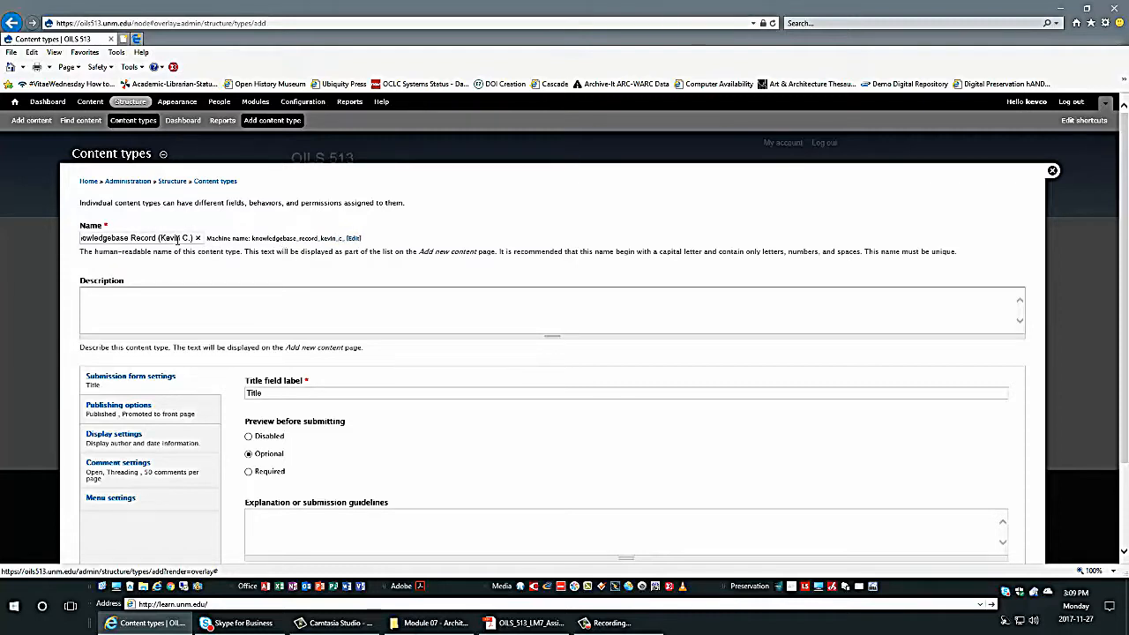
{"action": "left_click_drag", "start_coordinate": [181, 238], "coordinate": [62, 238]}
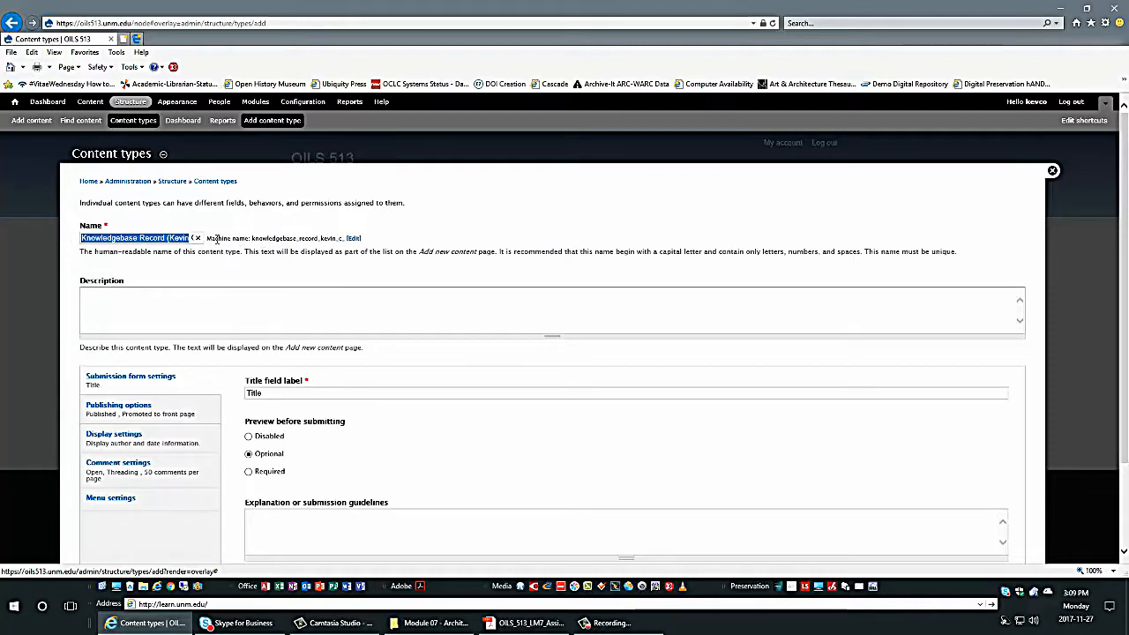
{"action": "left_click", "coordinate": [170, 238]}
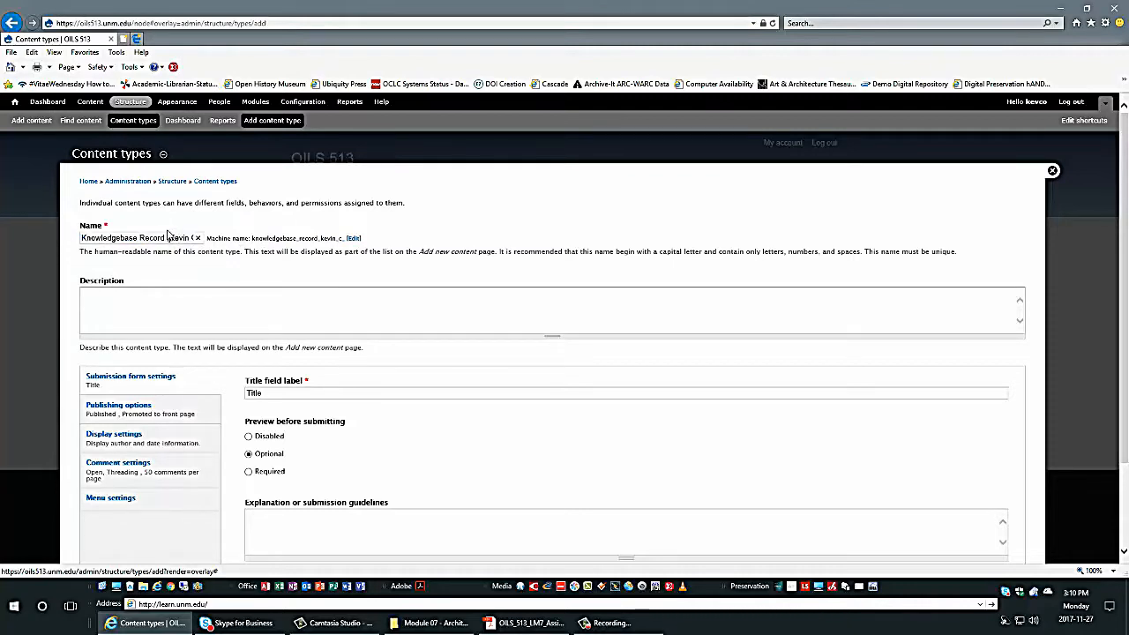
{"action": "key", "text": "BackSpace"}
{"action": "left_click_drag", "start_coordinate": [190, 238], "coordinate": [208, 242]}
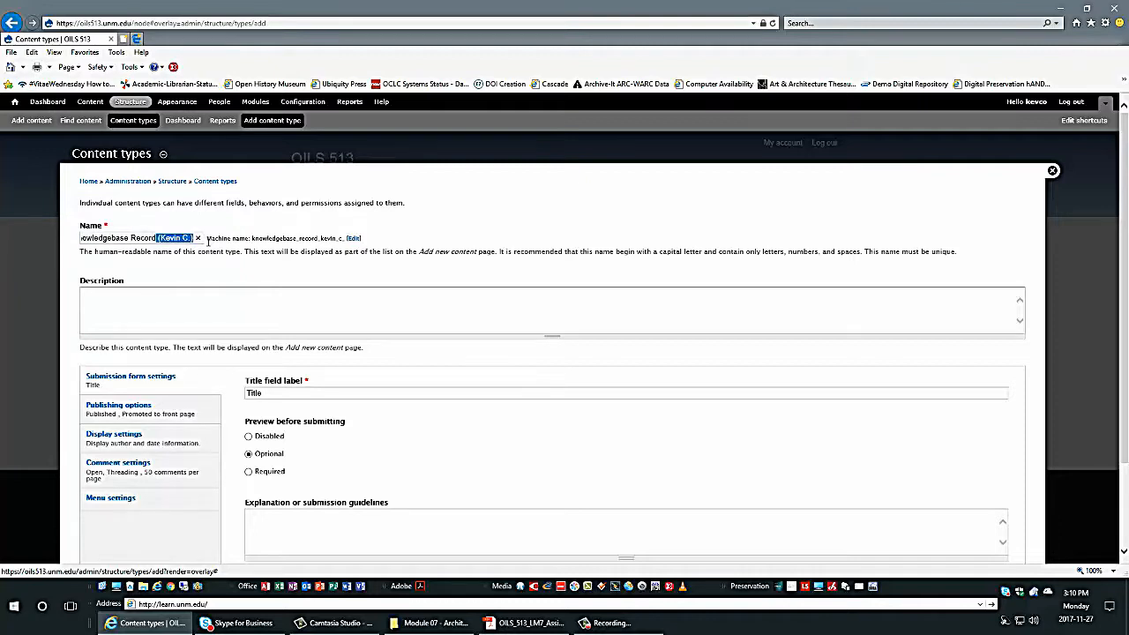
{"action": "left_click", "coordinate": [259, 302]}
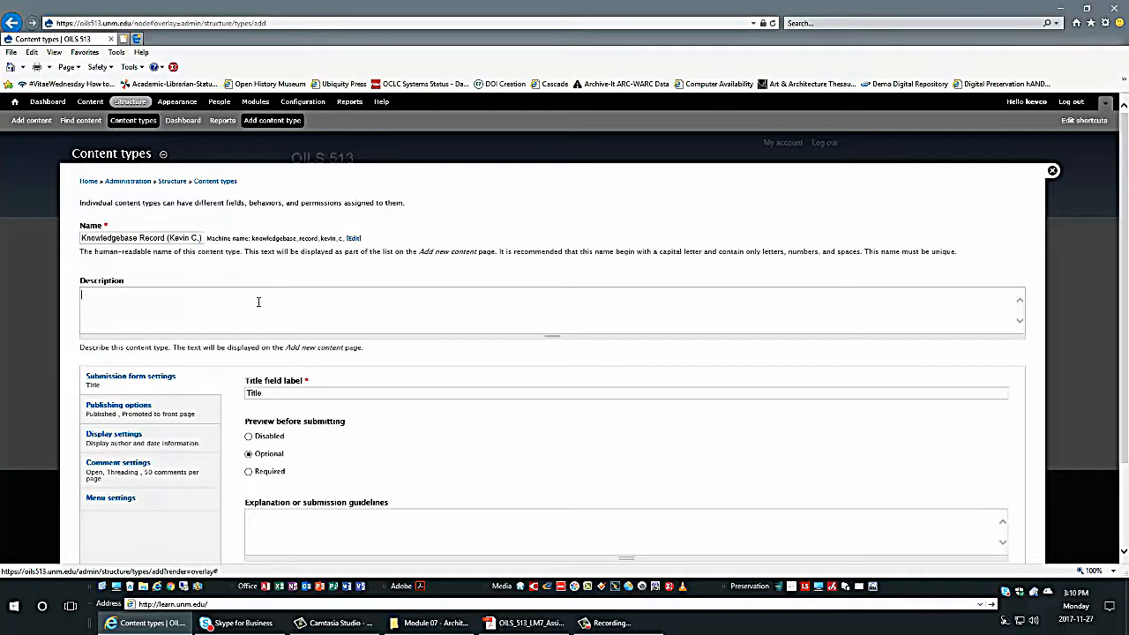
Turn off Promoted to front page in the content type's default publishing options.
{"action": "scroll", "coordinate": [259, 301], "scroll_direction": "down", "scroll_amount": 2}
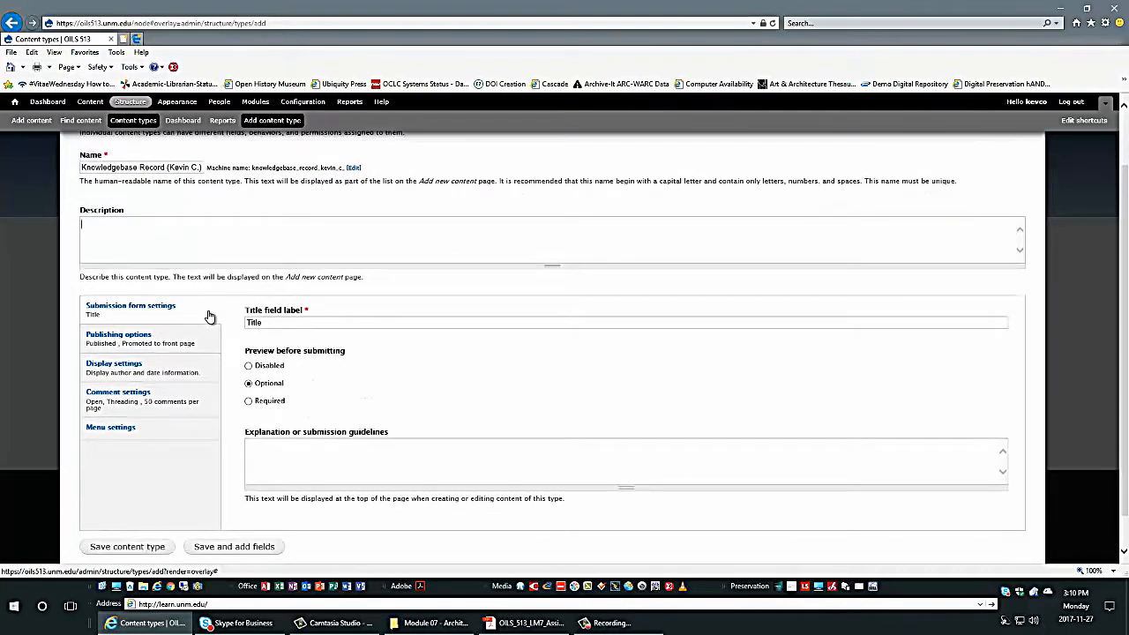
{"action": "left_click", "coordinate": [129, 340]}
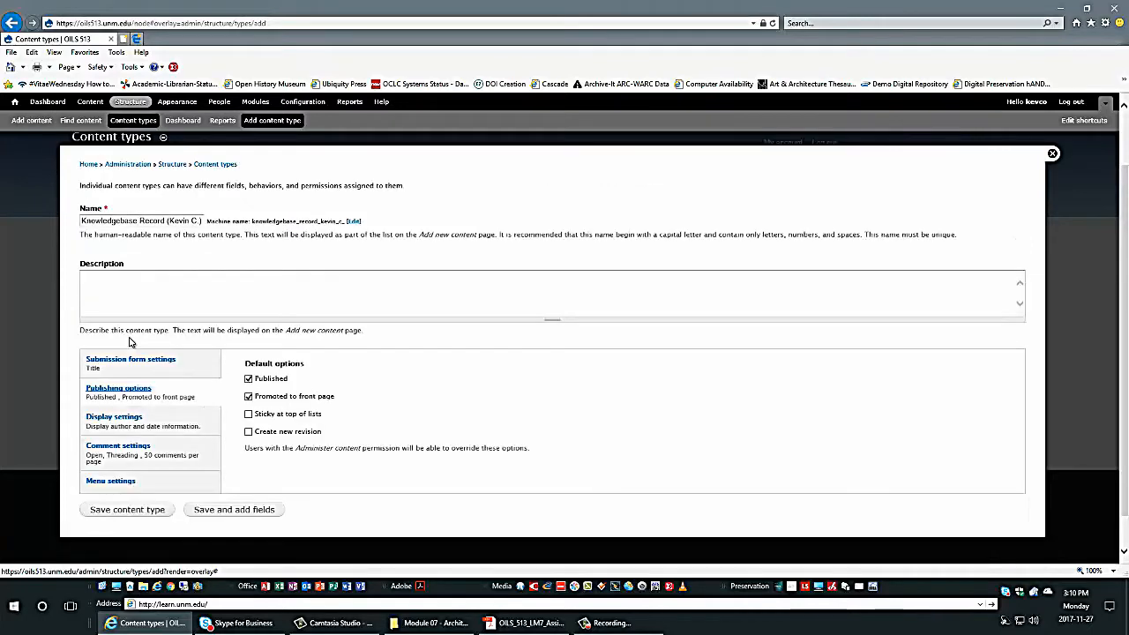
{"action": "left_click", "coordinate": [248, 398]}
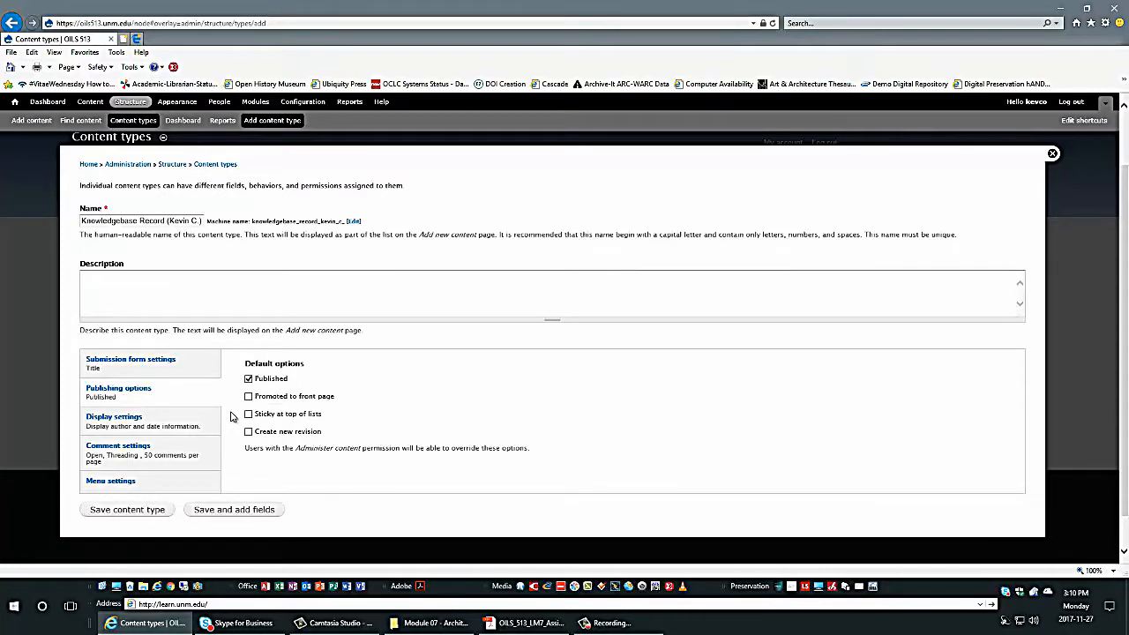
Set the default comment setting for new content to Closed, then save the content type and continue to adding fields.
{"action": "left_click", "coordinate": [113, 454]}
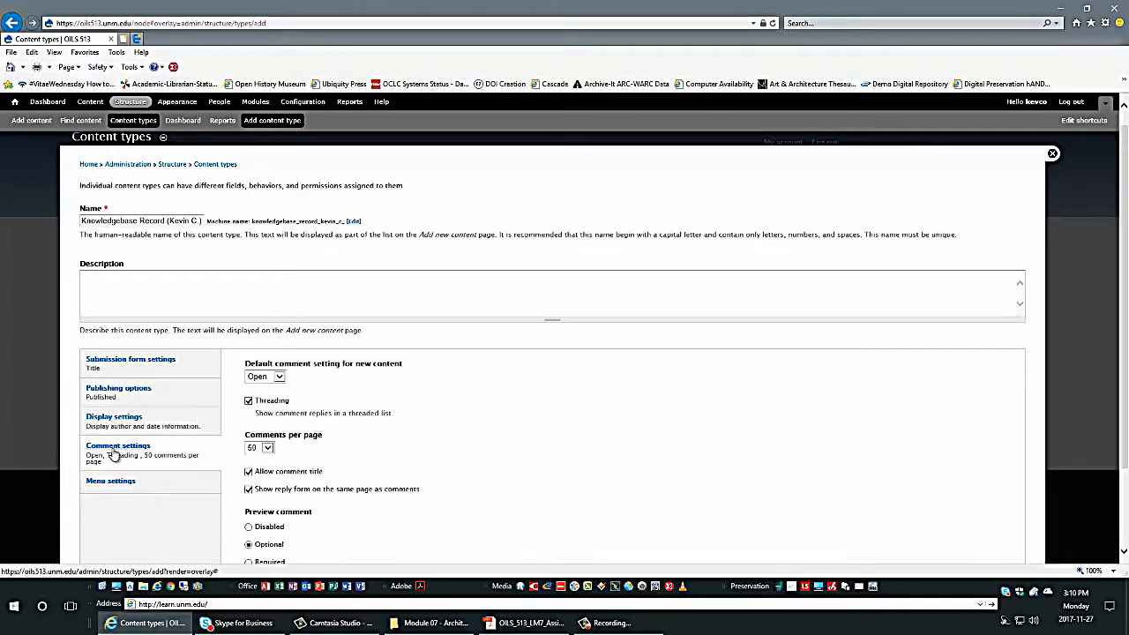
{"action": "left_click", "coordinate": [261, 378]}
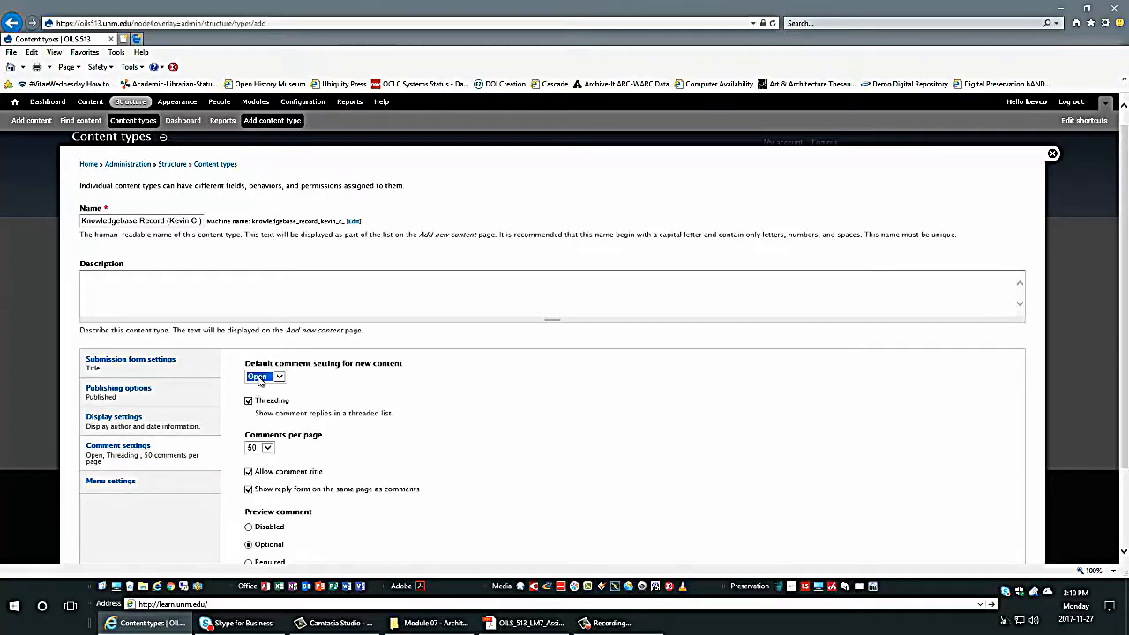
{"action": "left_click", "coordinate": [259, 385]}
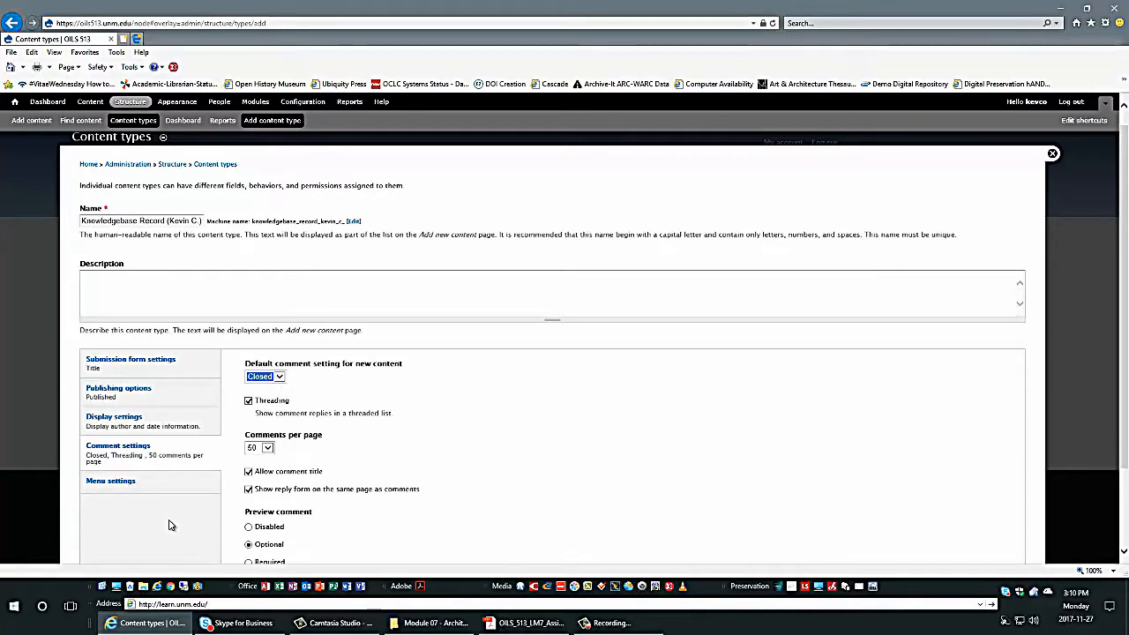
{"action": "scroll", "coordinate": [170, 523], "scroll_direction": "down", "scroll_amount": 2}
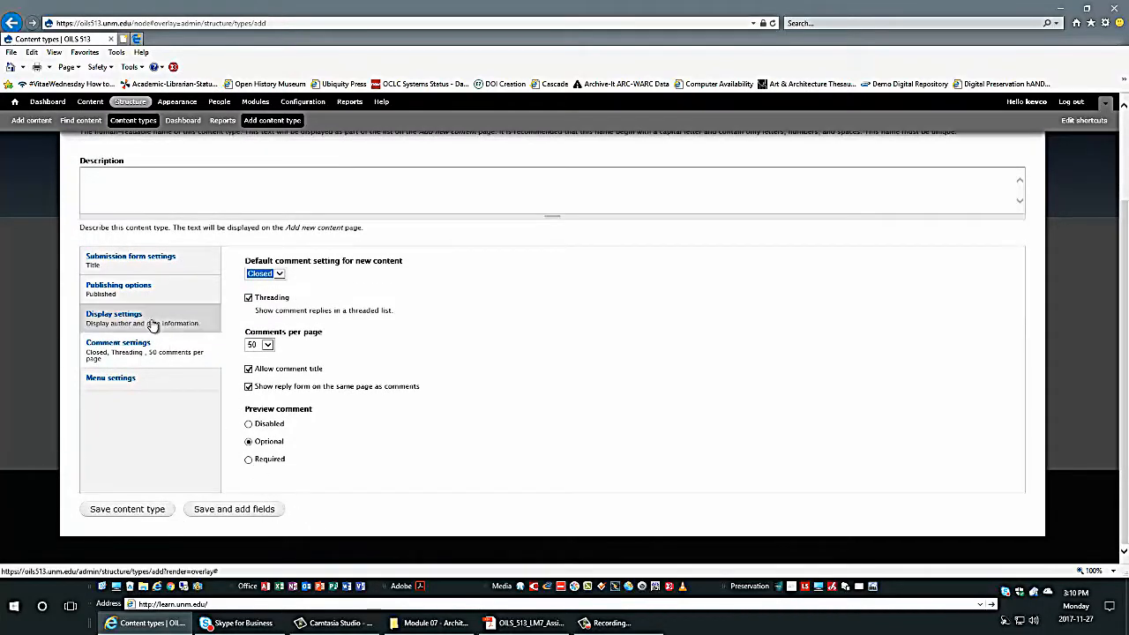
{"action": "left_click", "coordinate": [227, 515]}
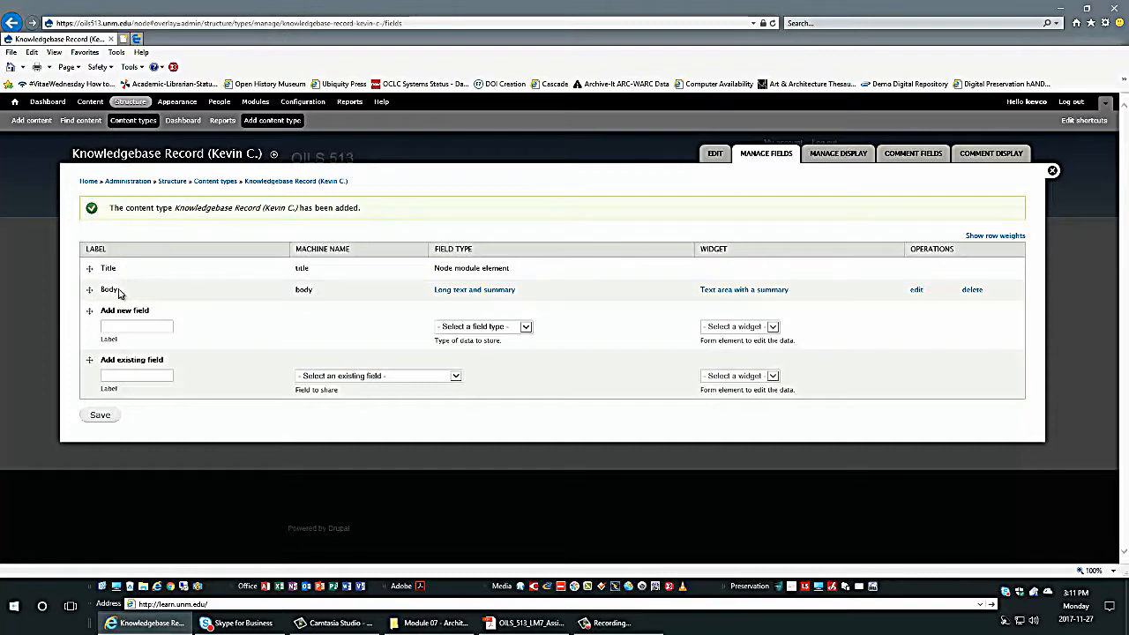
Relabel the Body field as "Problem Description" followed by the creator's name in parentheses, and save its settings.
{"action": "left_click", "coordinate": [113, 328]}
{"action": "left_click_drag", "start_coordinate": [102, 291], "coordinate": [140, 293]}
{"action": "left_click", "coordinate": [917, 296]}
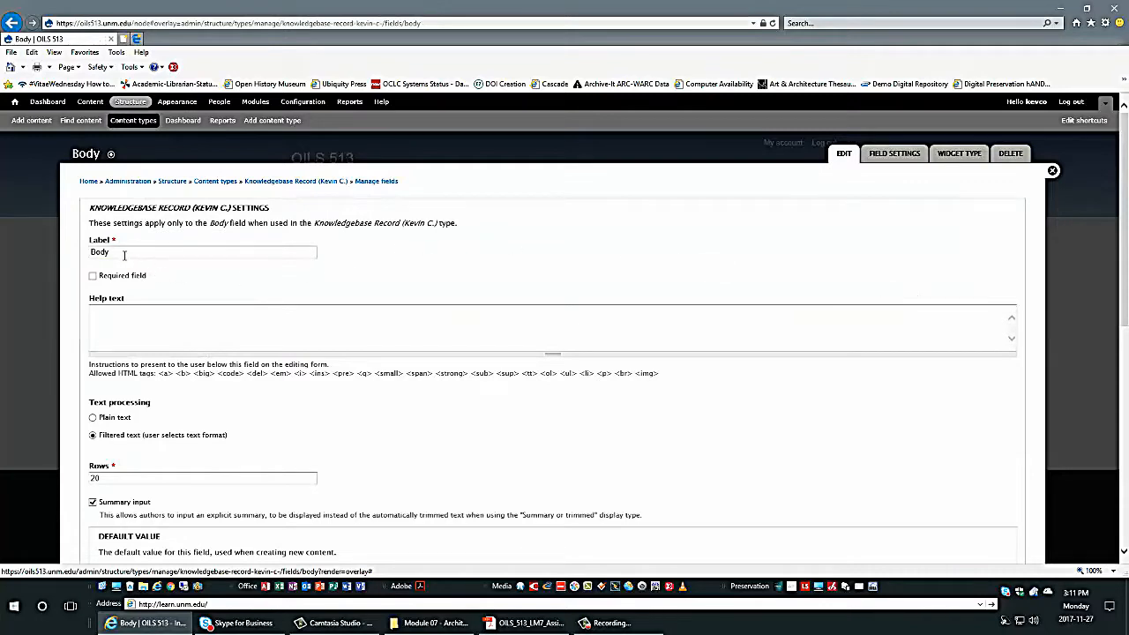
{"action": "left_click_drag", "start_coordinate": [123, 253], "coordinate": [75, 256]}
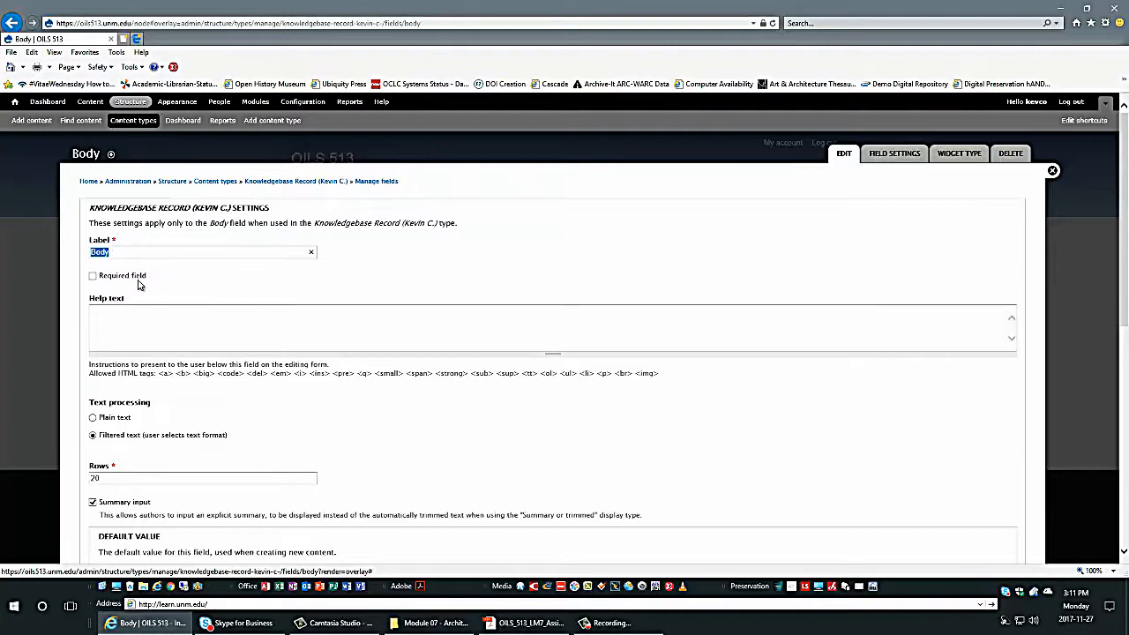
{"action": "type", "text": "Problem"}
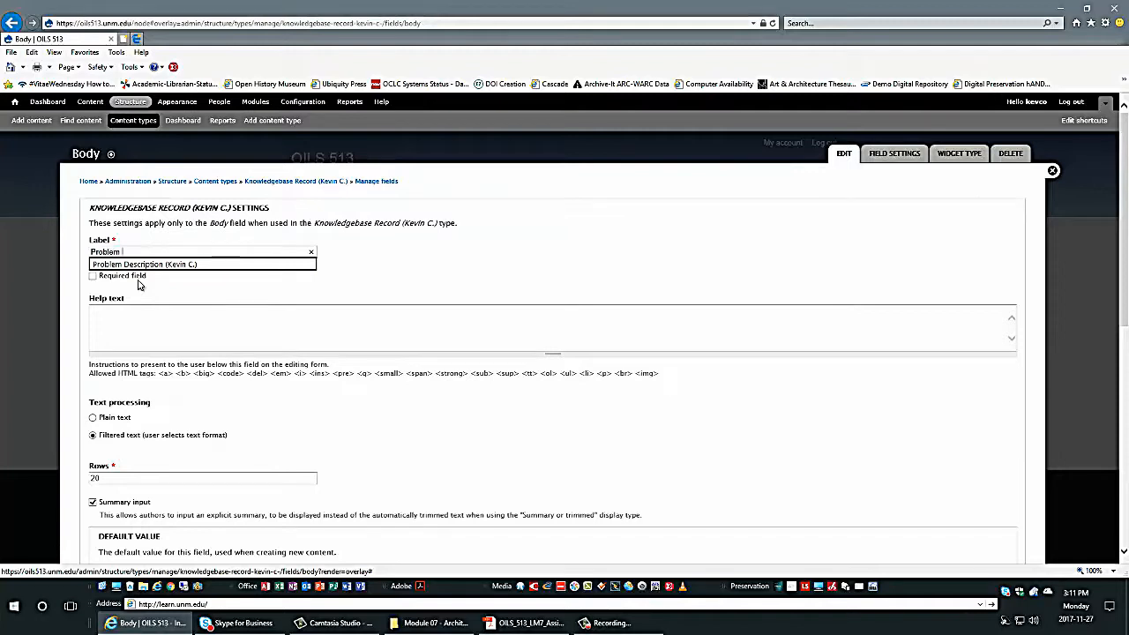
{"action": "type", "text": " Description (Kevin C.)"}
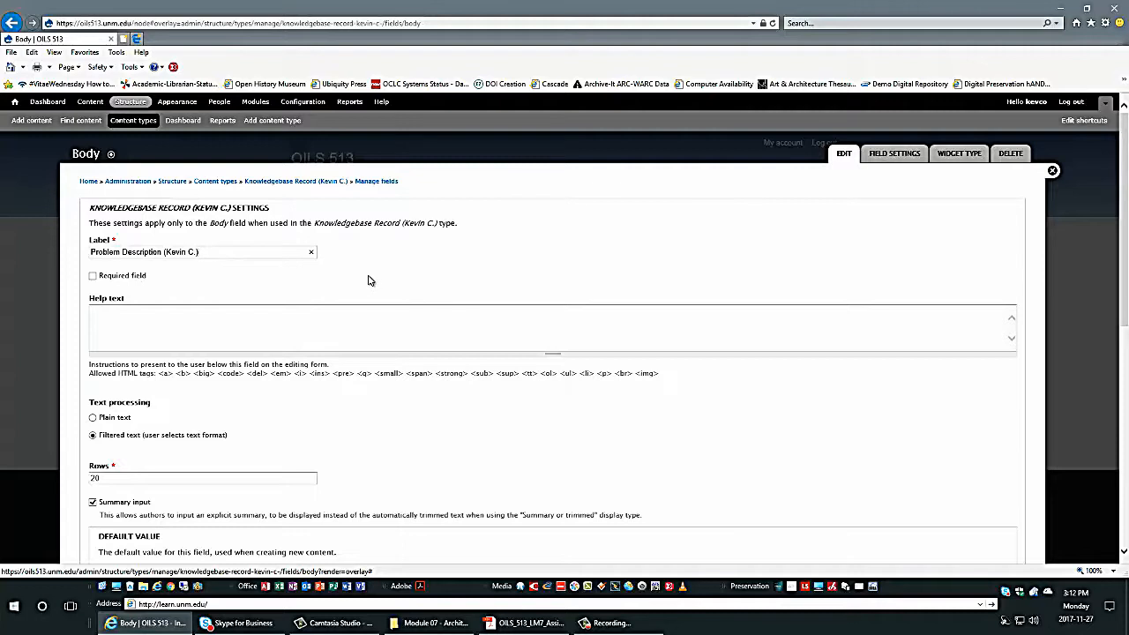
{"action": "left_click", "coordinate": [600, 317]}
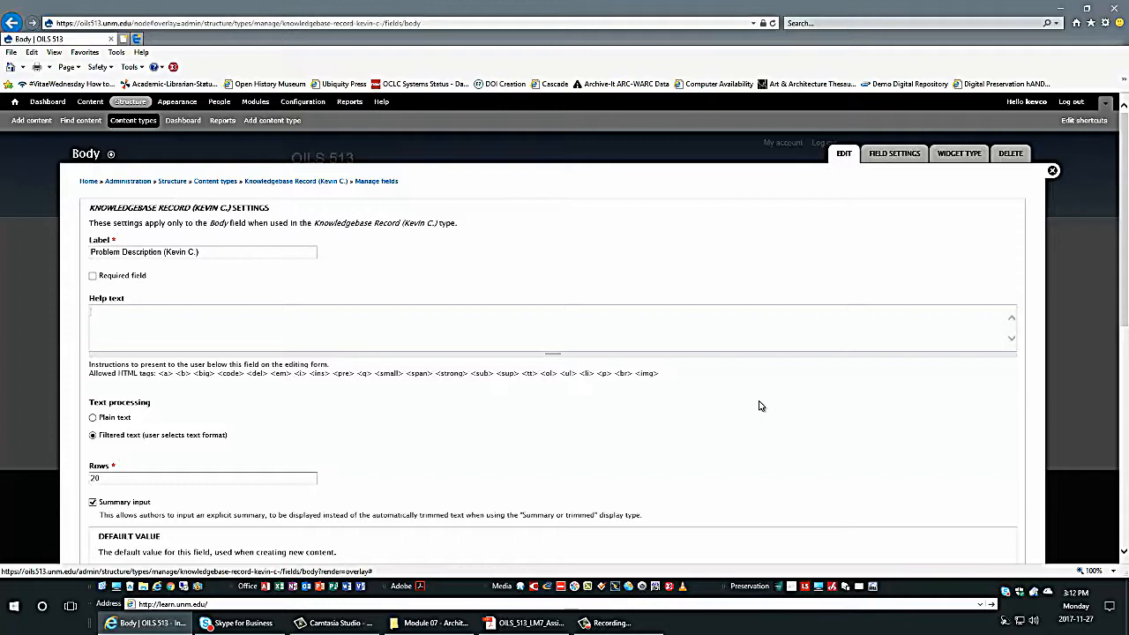
{"action": "scroll", "coordinate": [761, 406], "scroll_direction": "down", "scroll_amount": 10}
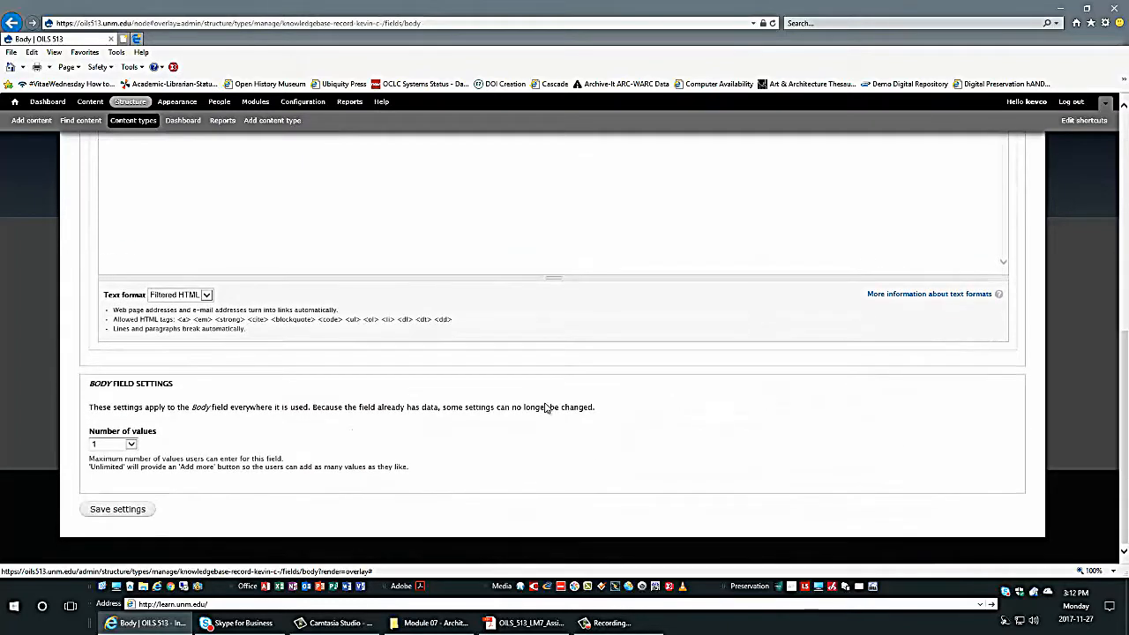
{"action": "left_click", "coordinate": [98, 509]}
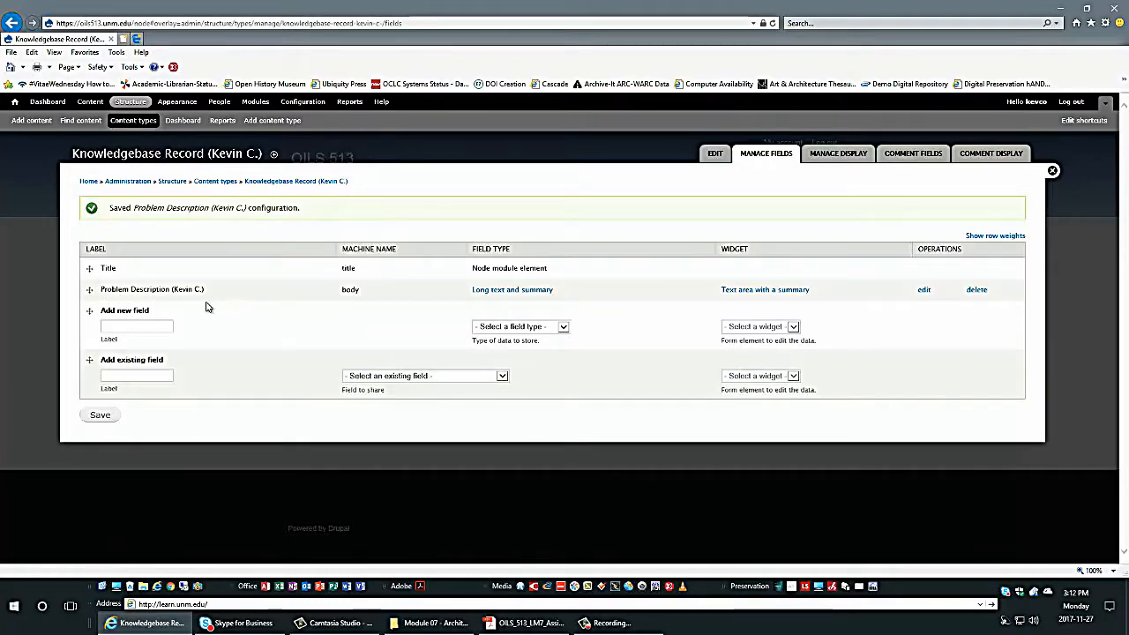
Add a new field labelled "Problem Solution" with the Long text field type and save its field settings.
{"action": "left_click", "coordinate": [132, 327]}
{"action": "type", "text": "Pr"}
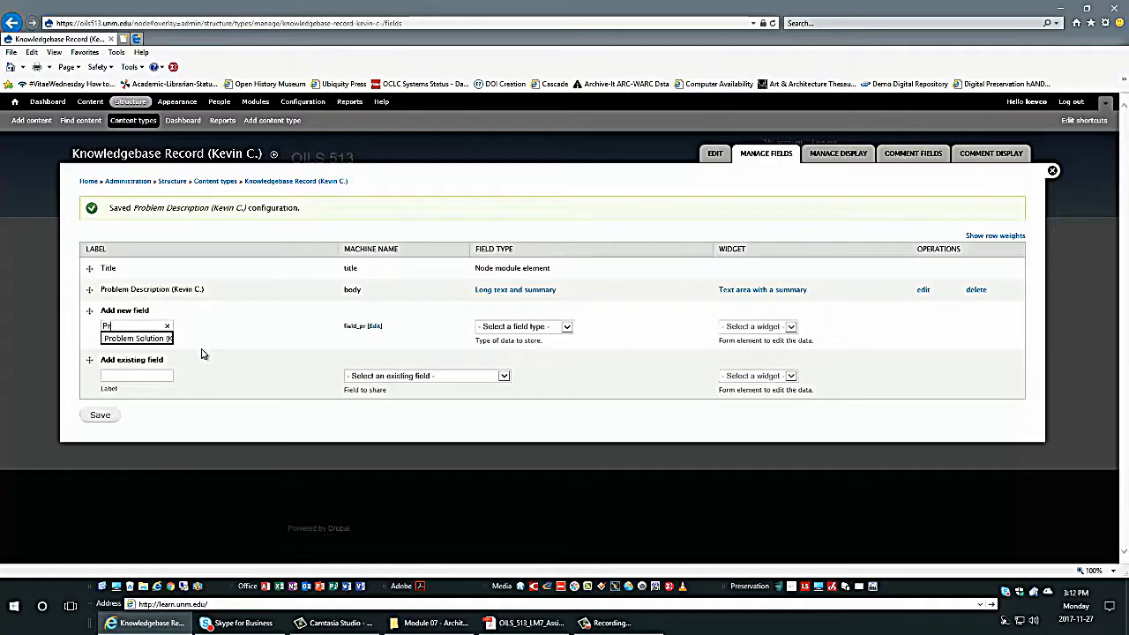
{"action": "type", "text": "oblem"}
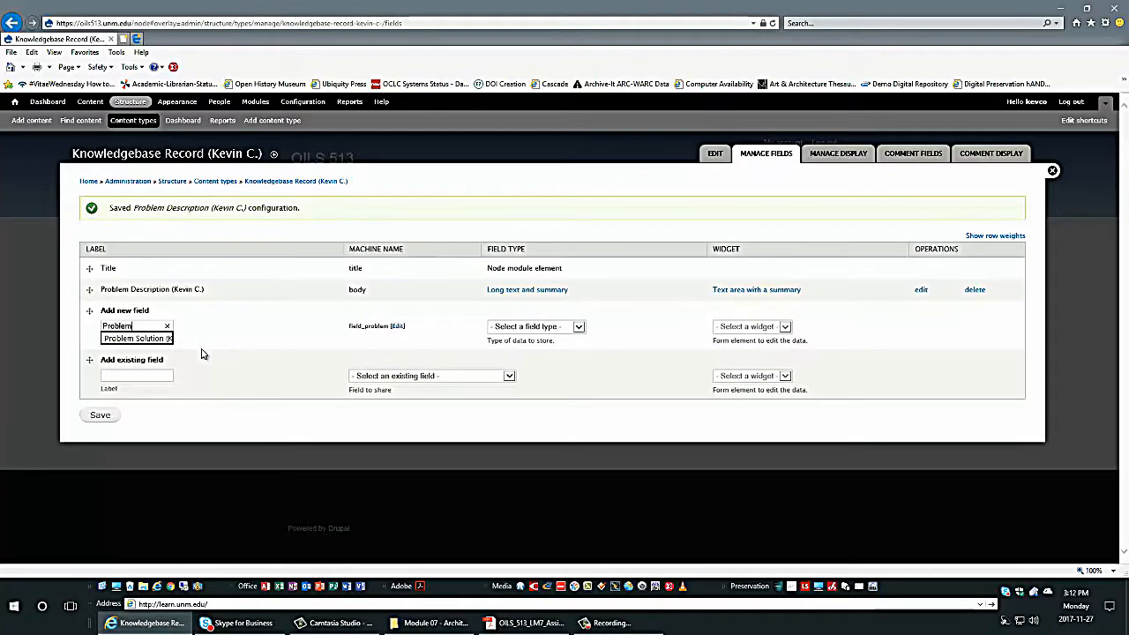
{"action": "type", "text": " Solution"}
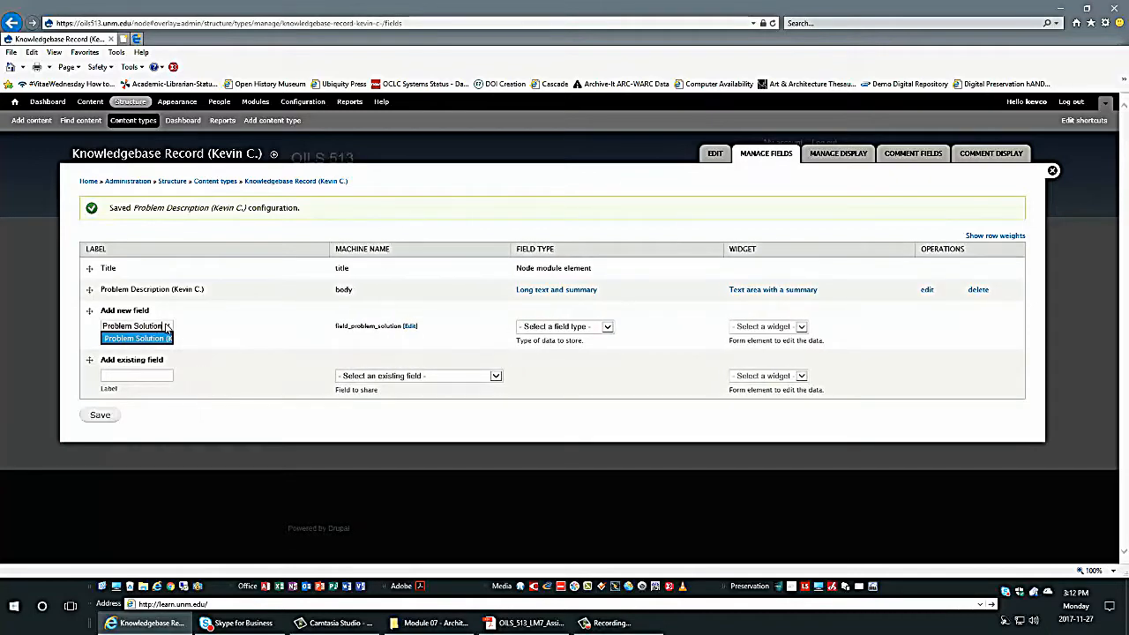
{"action": "left_click", "coordinate": [213, 326]}
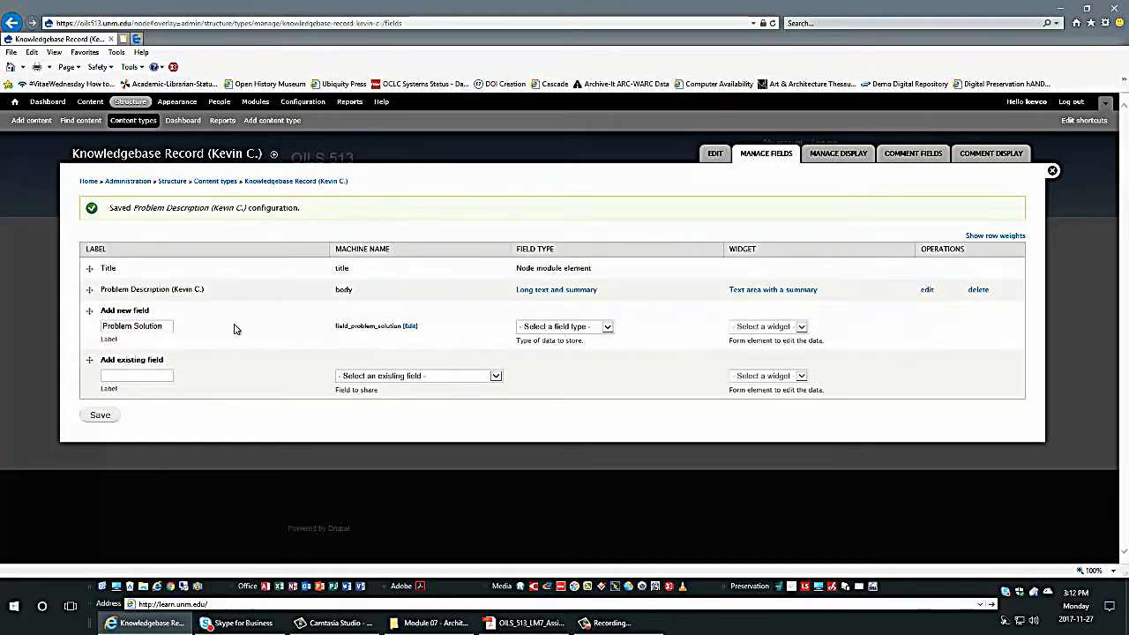
{"action": "left_click", "coordinate": [558, 330]}
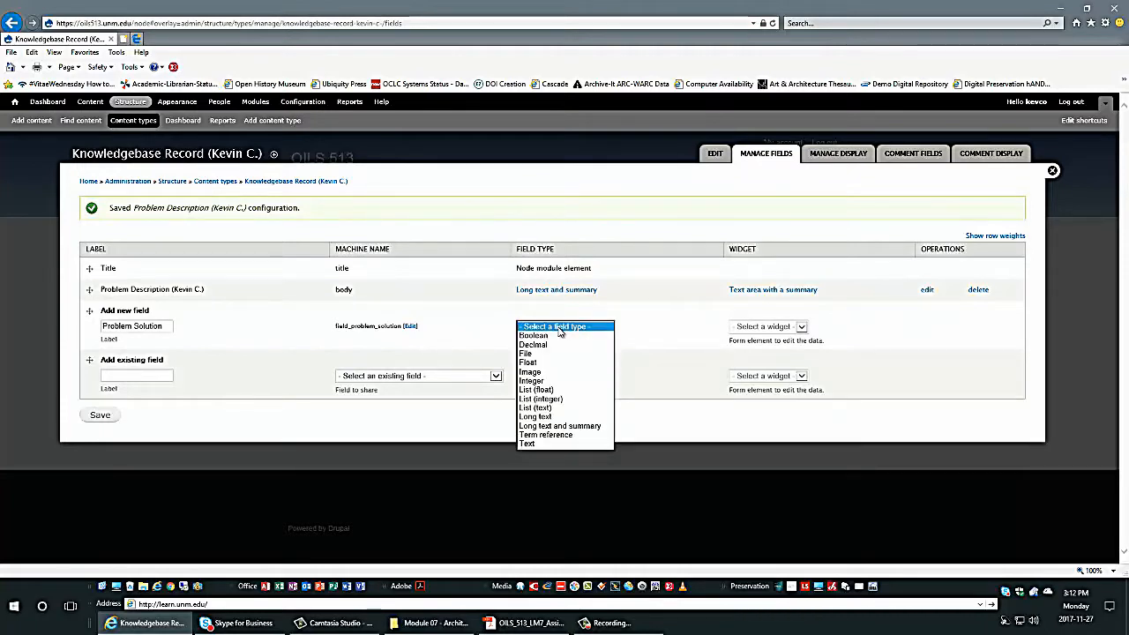
{"action": "left_click", "coordinate": [554, 419]}
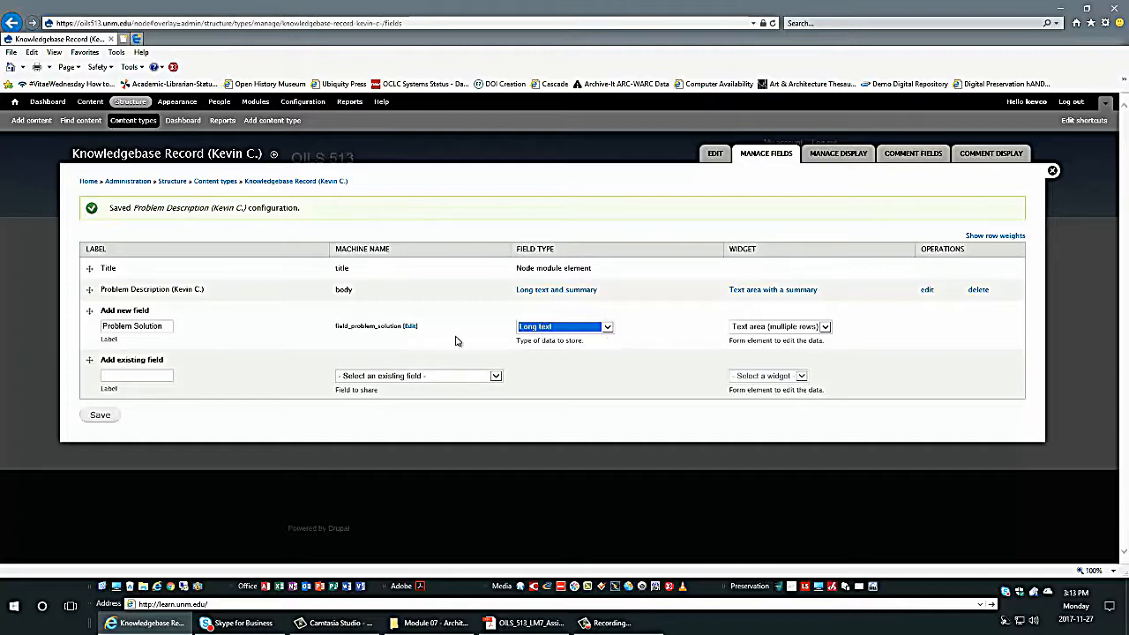
{"action": "left_click", "coordinate": [102, 418]}
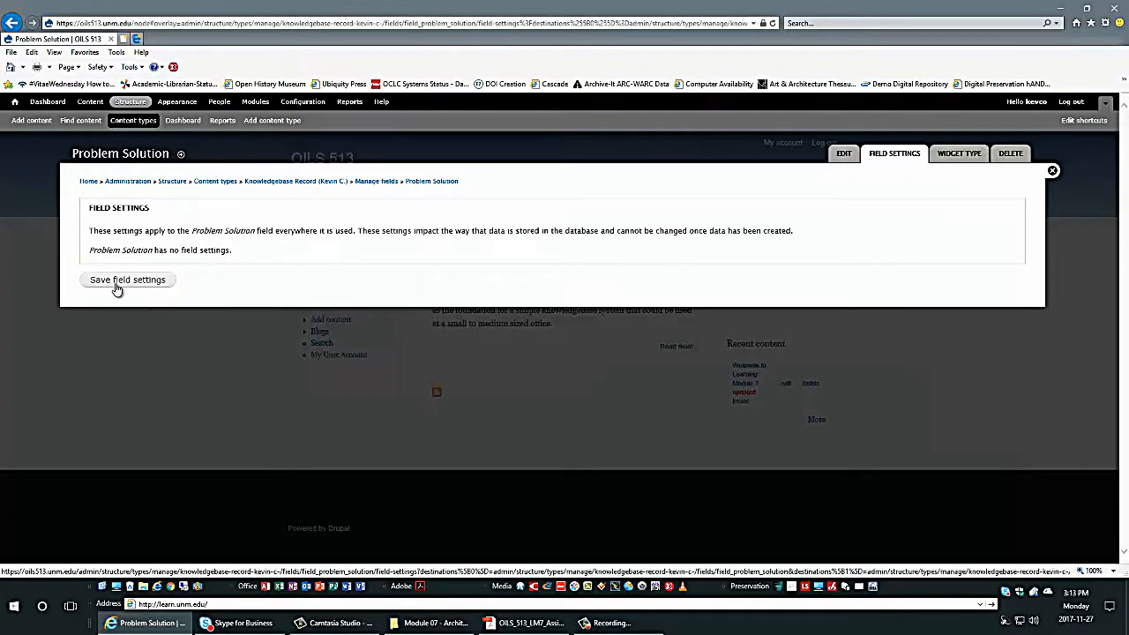
{"action": "left_click", "coordinate": [116, 282]}
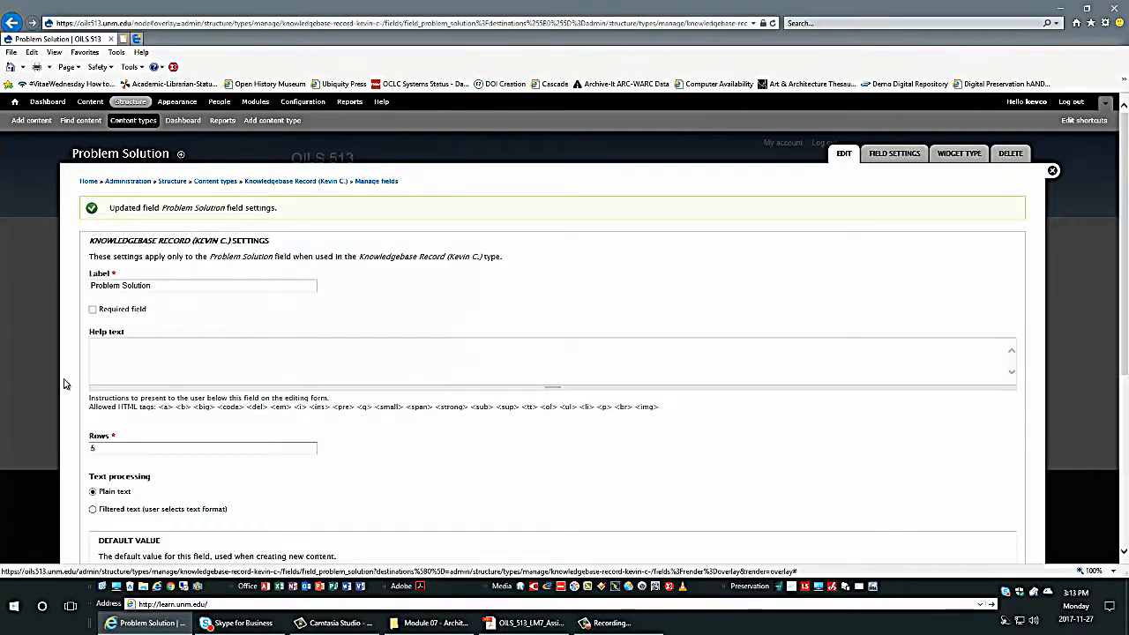
Save the Problem Solution field's configuration with plain text processing and a single value.
{"action": "scroll", "coordinate": [64, 383], "scroll_direction": "down", "scroll_amount": 2}
{"action": "scroll", "coordinate": [63, 384], "scroll_direction": "down", "scroll_amount": 5}
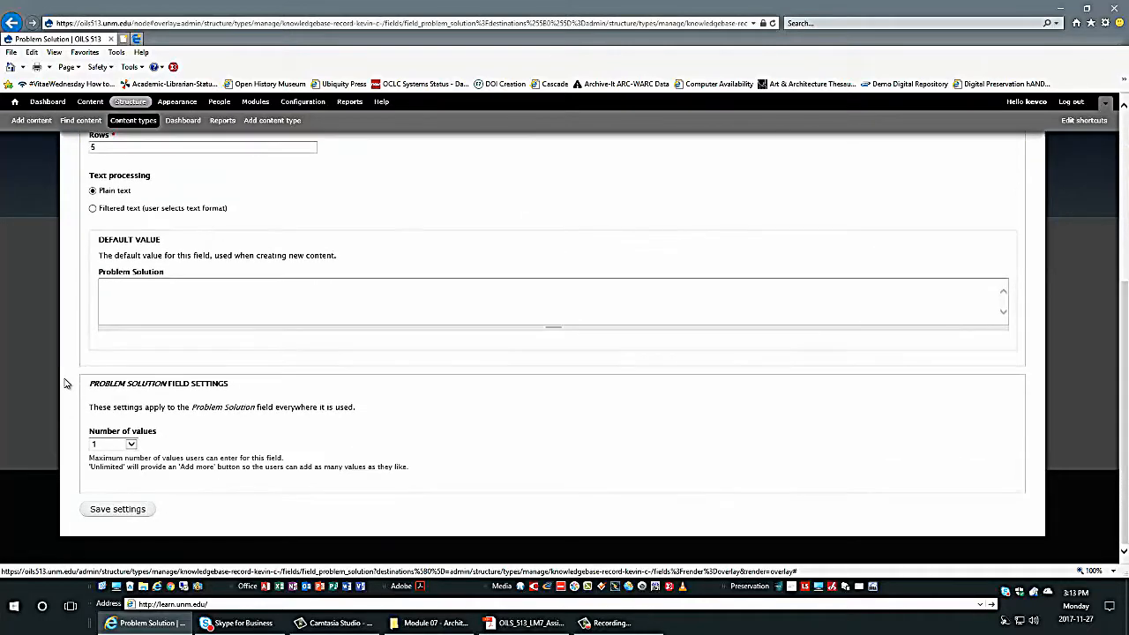
{"action": "left_click", "coordinate": [118, 512]}
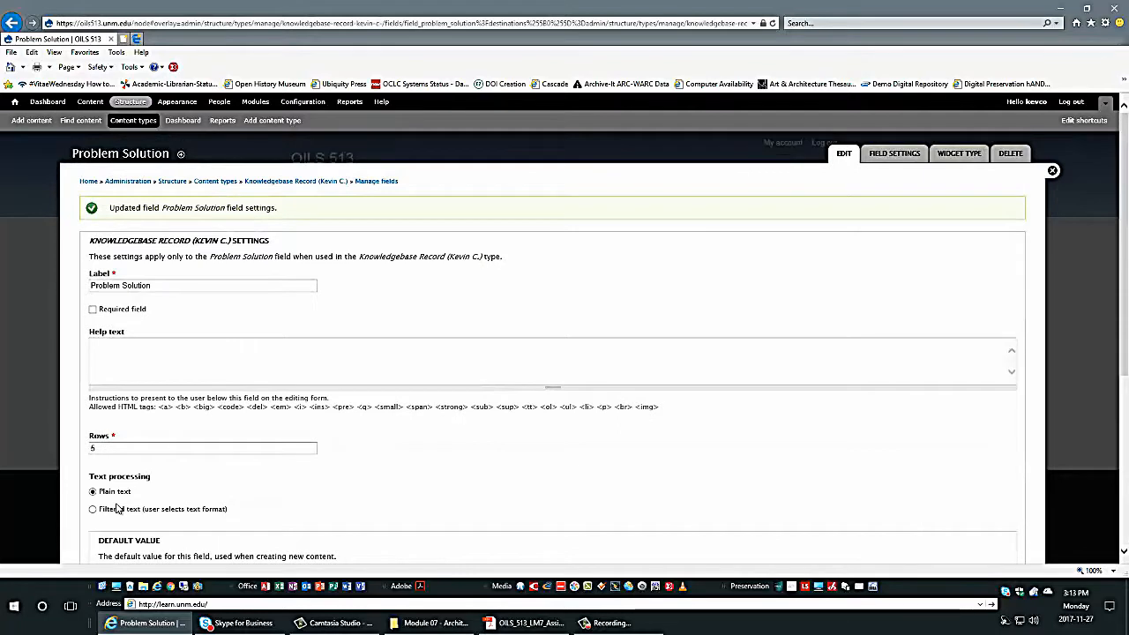
{"action": "scroll", "coordinate": [117, 509], "scroll_direction": "down", "scroll_amount": 4}
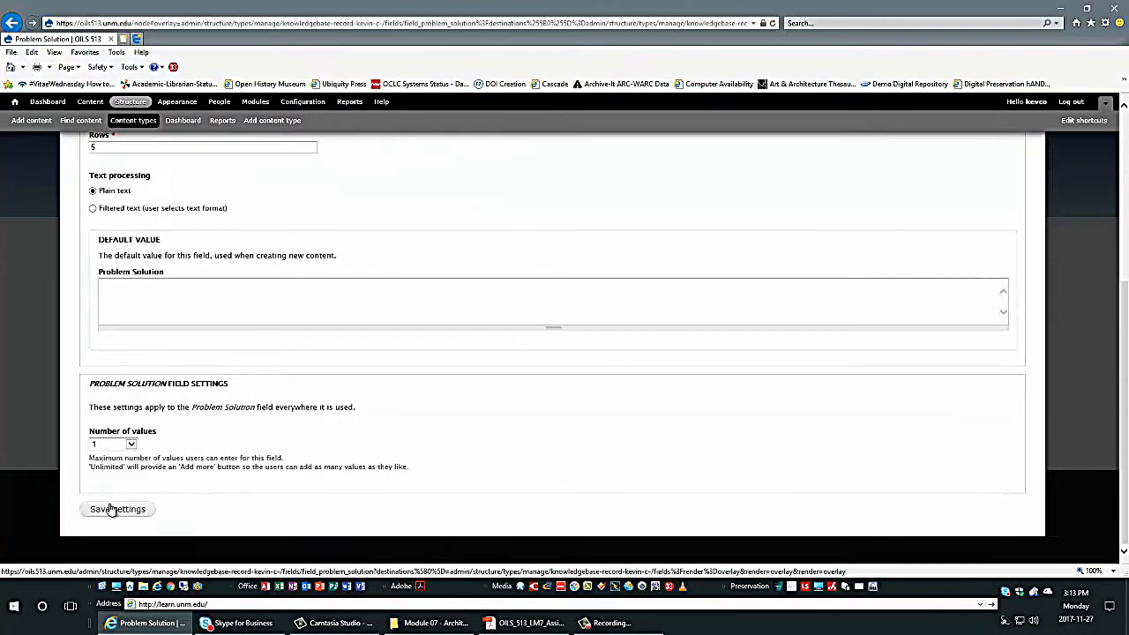
{"action": "left_click", "coordinate": [117, 512]}
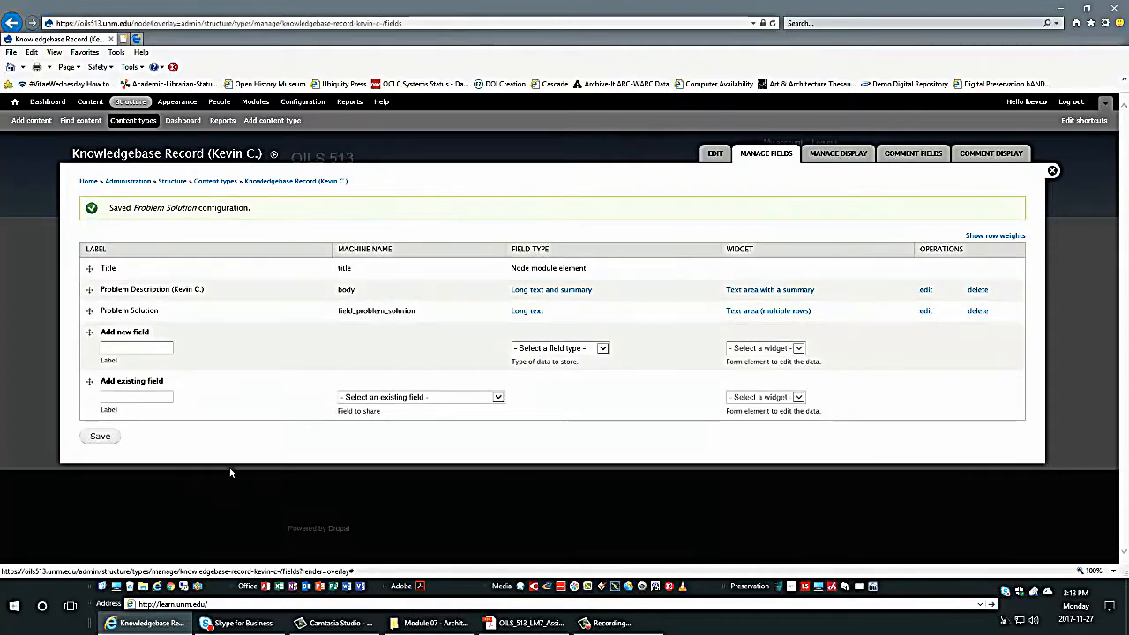
Append the creator's name in parentheses to the Problem Solution field's label, save it, and close the content type administration.
{"action": "left_click", "coordinate": [925, 311]}
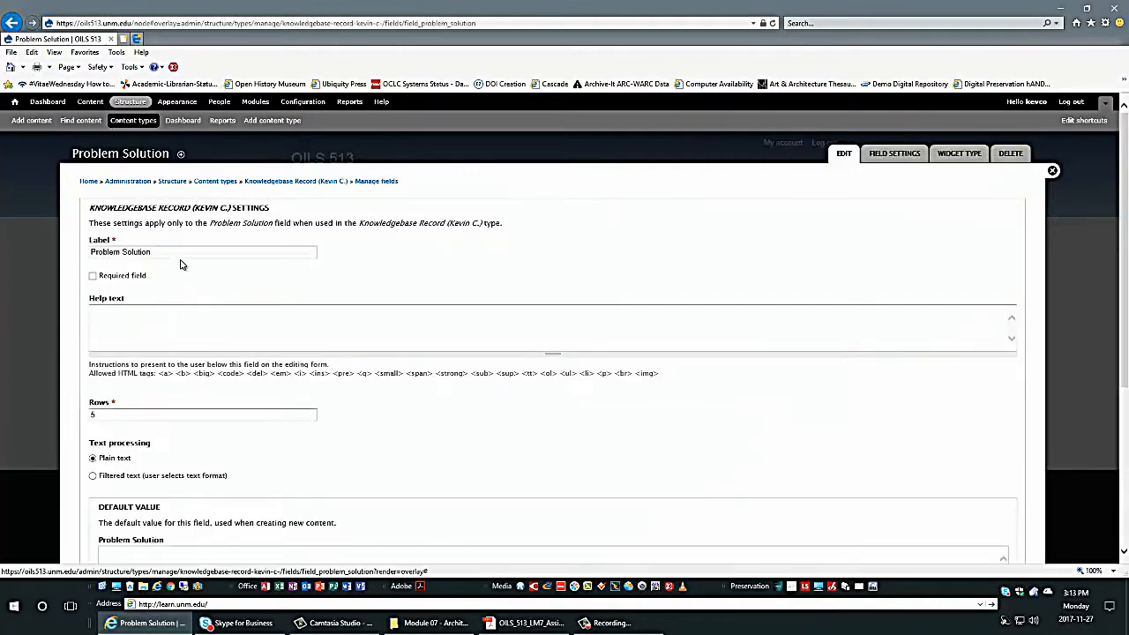
{"action": "left_click", "coordinate": [184, 251]}
{"action": "type", "text": "(Kevin C."}
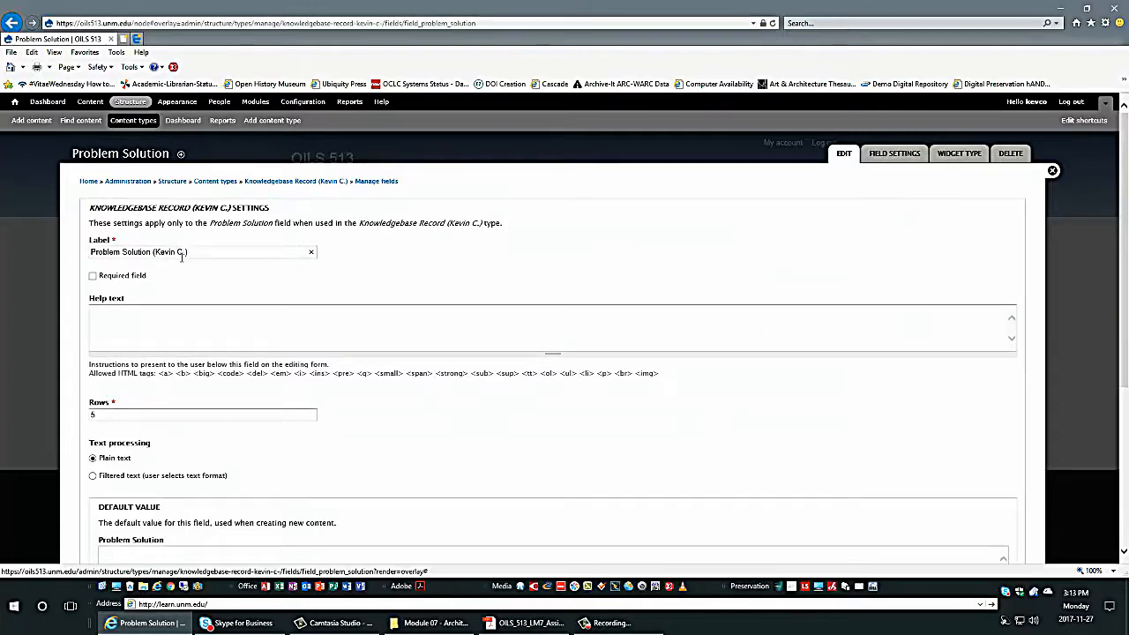
{"action": "scroll", "coordinate": [181, 256], "scroll_direction": "down", "scroll_amount": 3}
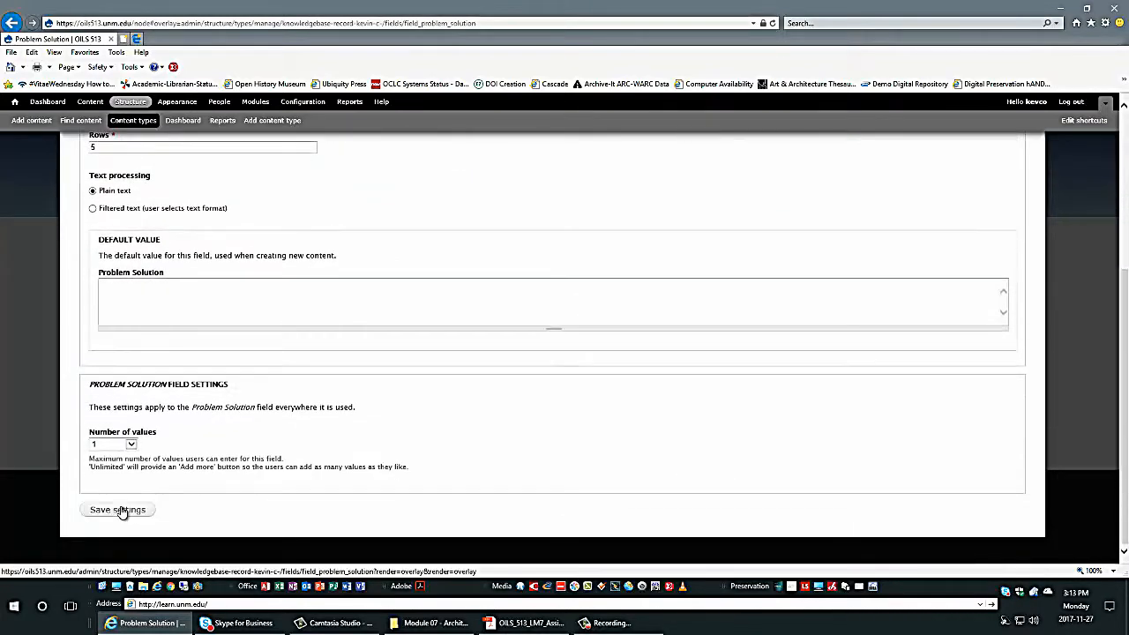
{"action": "left_click", "coordinate": [118, 509]}
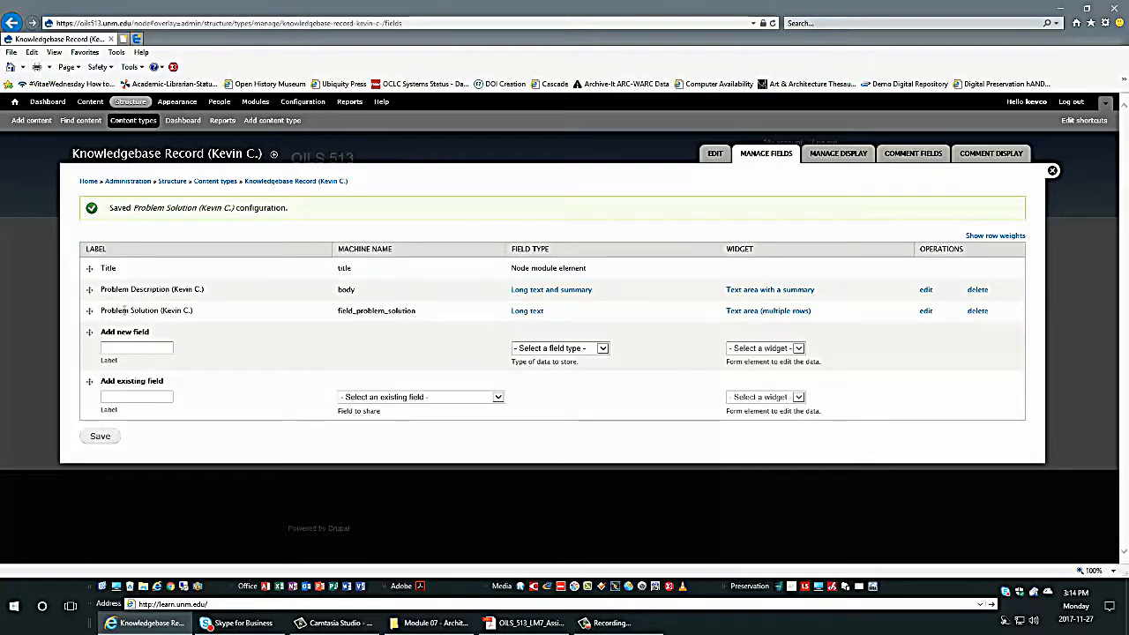
{"action": "left_click", "coordinate": [126, 348]}
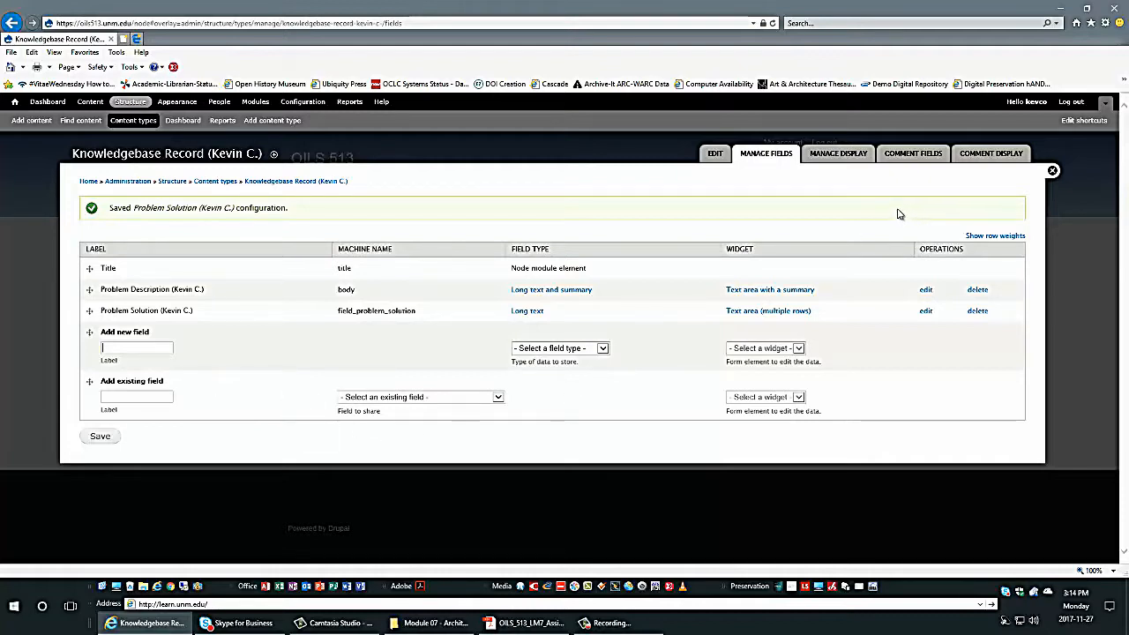
{"action": "left_click", "coordinate": [1052, 173]}
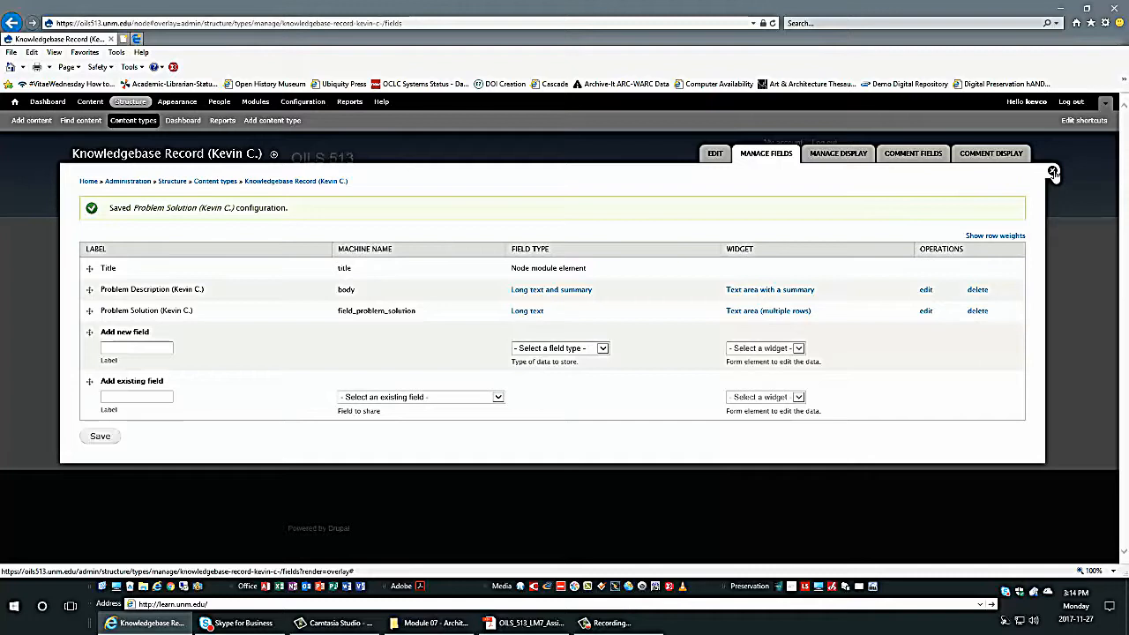
{"action": "left_click", "coordinate": [1052, 171]}
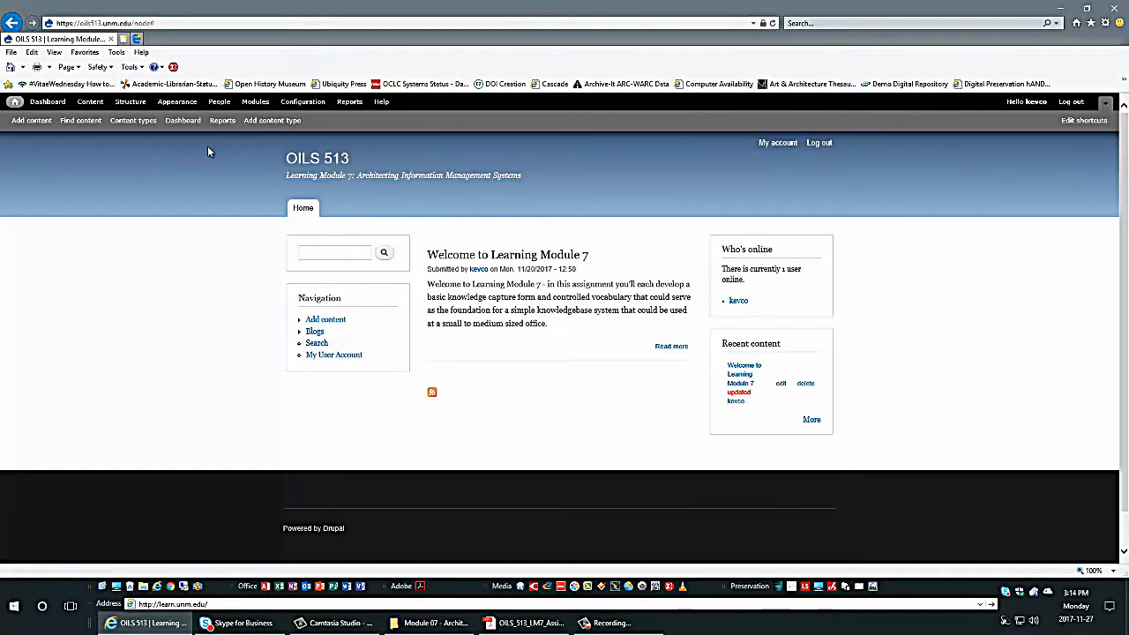
Create a taxonomy vocabulary named "Keywords" followed by the creator's name in parentheses.
{"action": "left_click", "coordinate": [129, 102]}
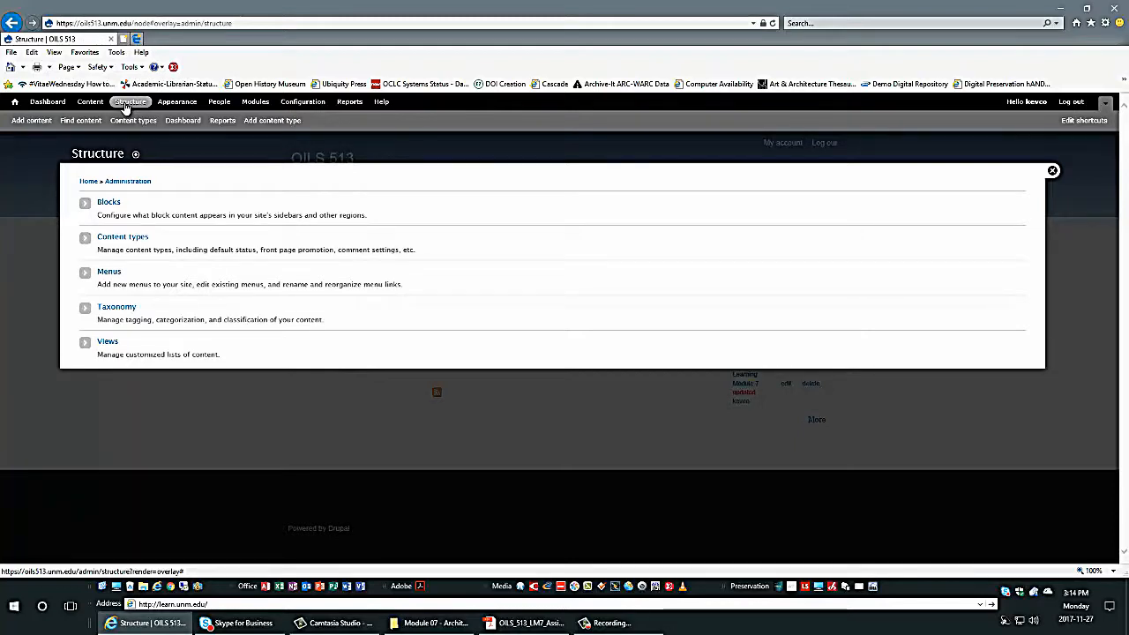
{"action": "left_click", "coordinate": [124, 314]}
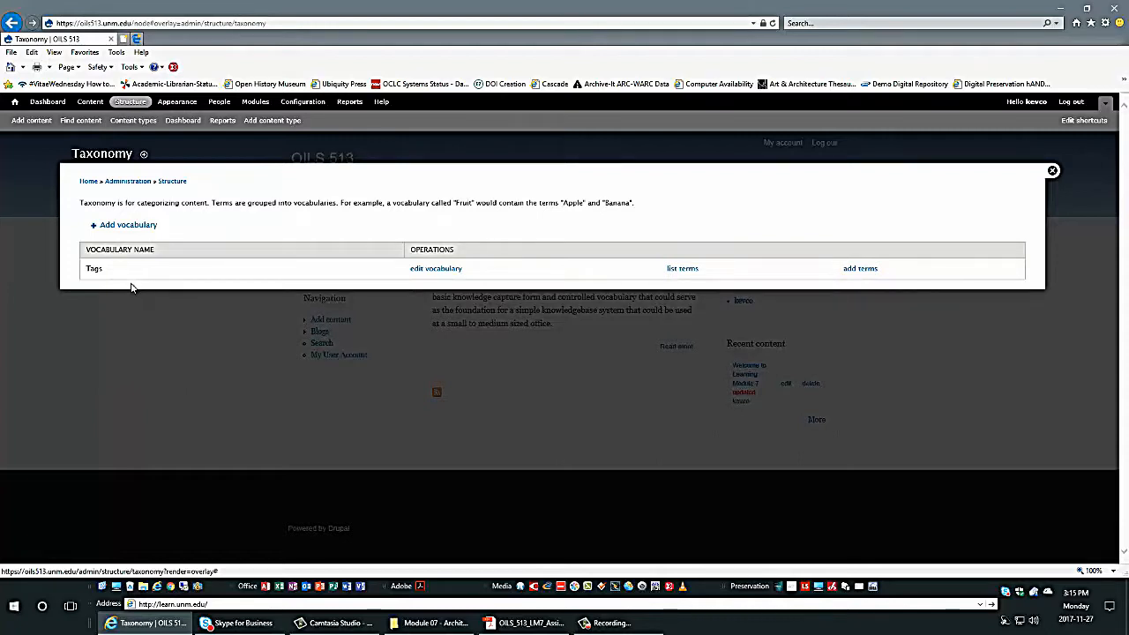
{"action": "left_click", "coordinate": [138, 229]}
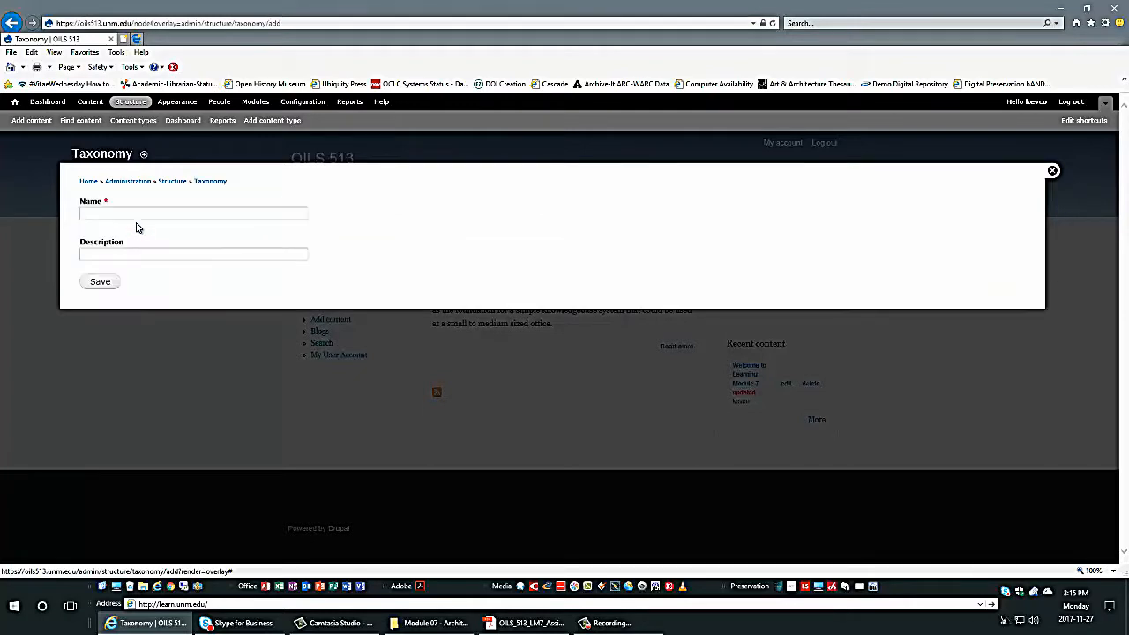
{"action": "left_click", "coordinate": [135, 213]}
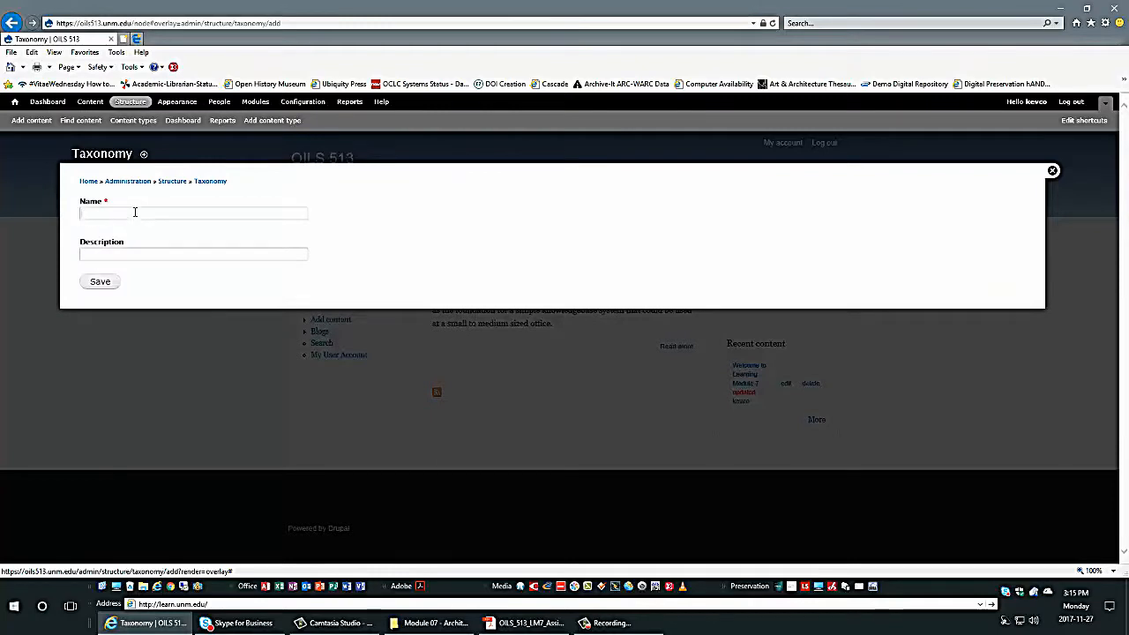
{"action": "type", "text": "Ke"}
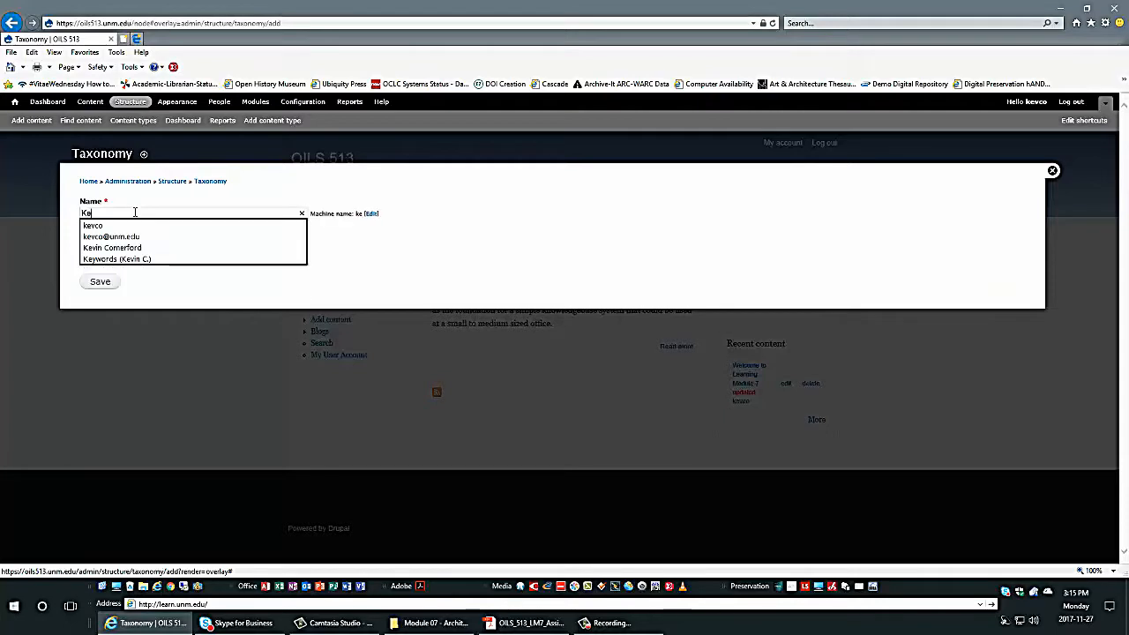
{"action": "type", "text": "ywords "}
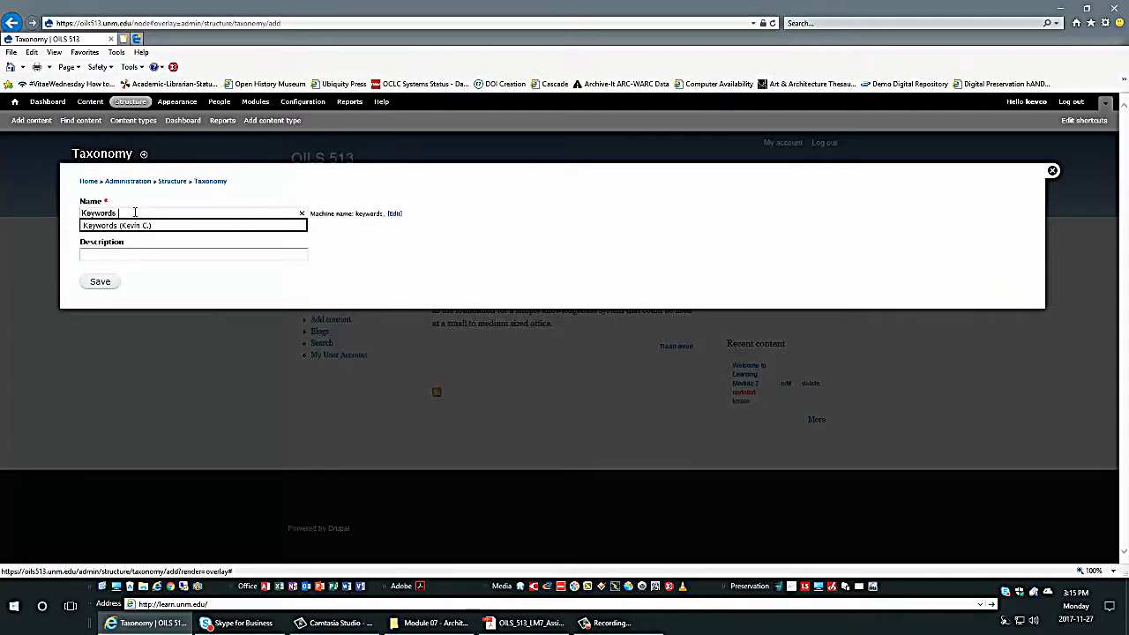
{"action": "type", "text": "(Kevin C.)"}
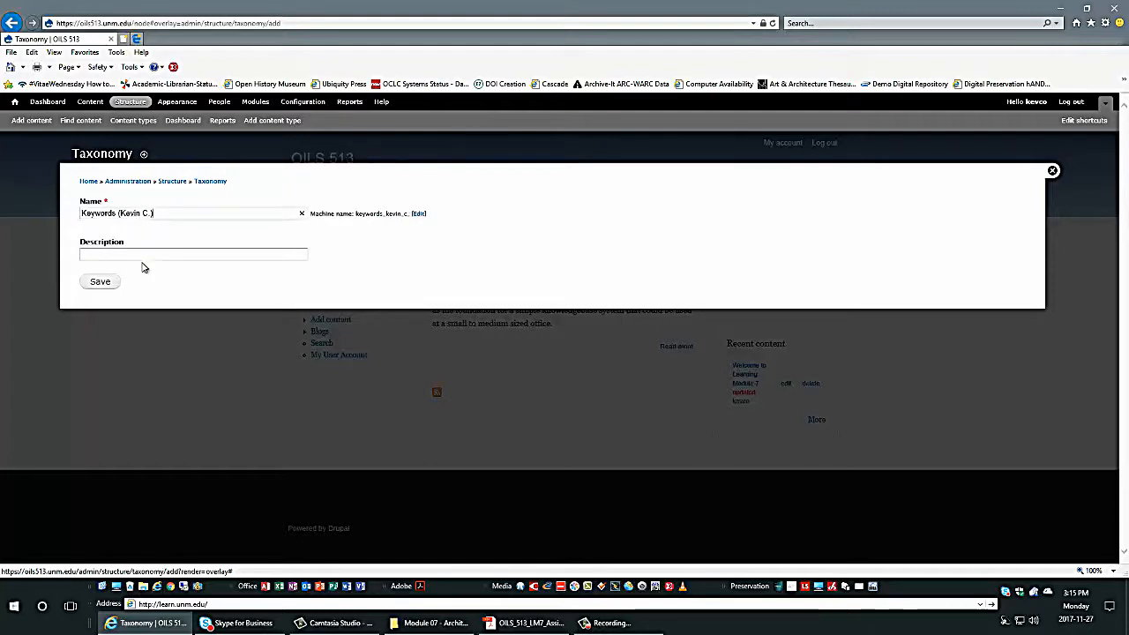
{"action": "left_click", "coordinate": [99, 282]}
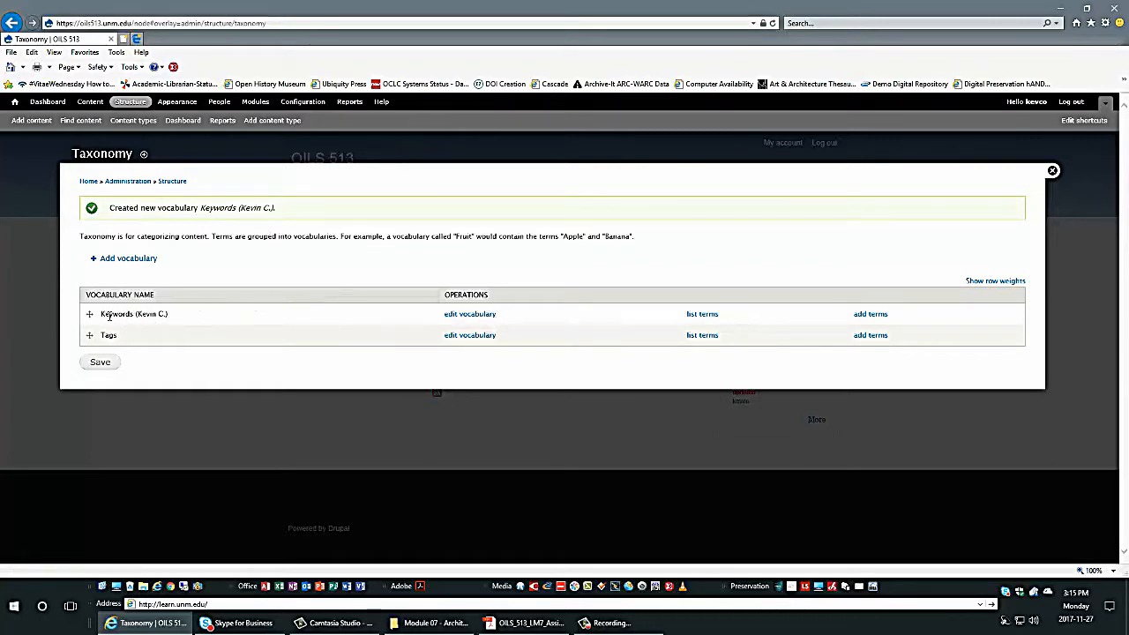
Add the term "Creation" to the new Keywords vocabulary and save it.
{"action": "left_click", "coordinate": [866, 319]}
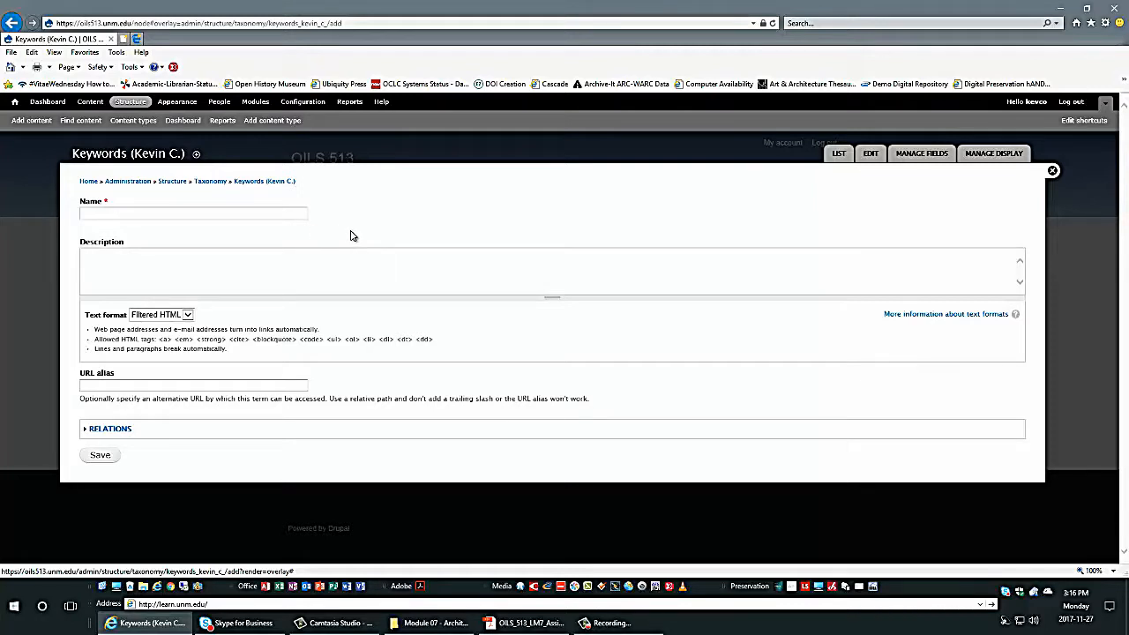
{"action": "left_click", "coordinate": [228, 211]}
{"action": "type", "text": "Crea"}
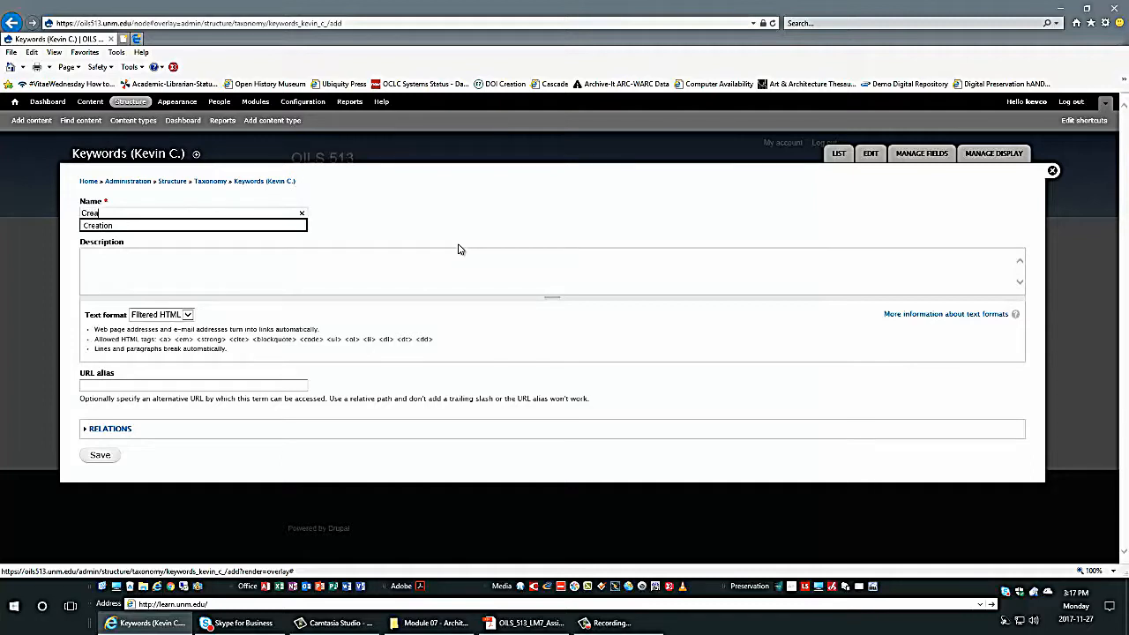
{"action": "type", "text": "t"}
{"action": "key", "text": "Down"}
{"action": "key", "text": "Return"}
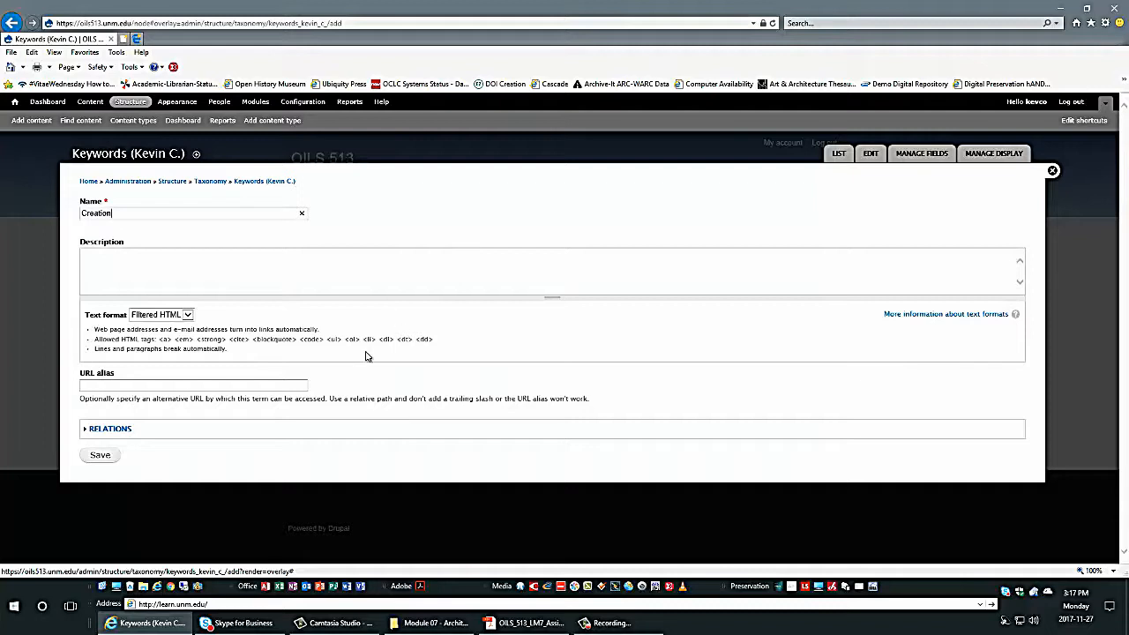
{"action": "left_click", "coordinate": [102, 456]}
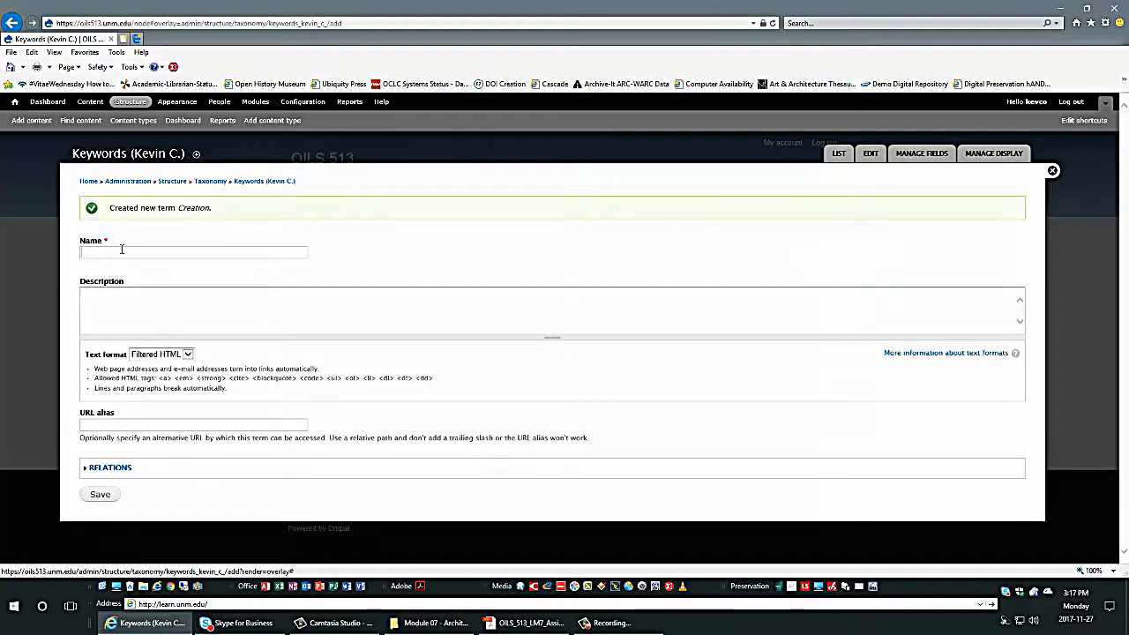
Add the term "Active Use" to the Keywords vocabulary and save it.
{"action": "type", "text": "A"}
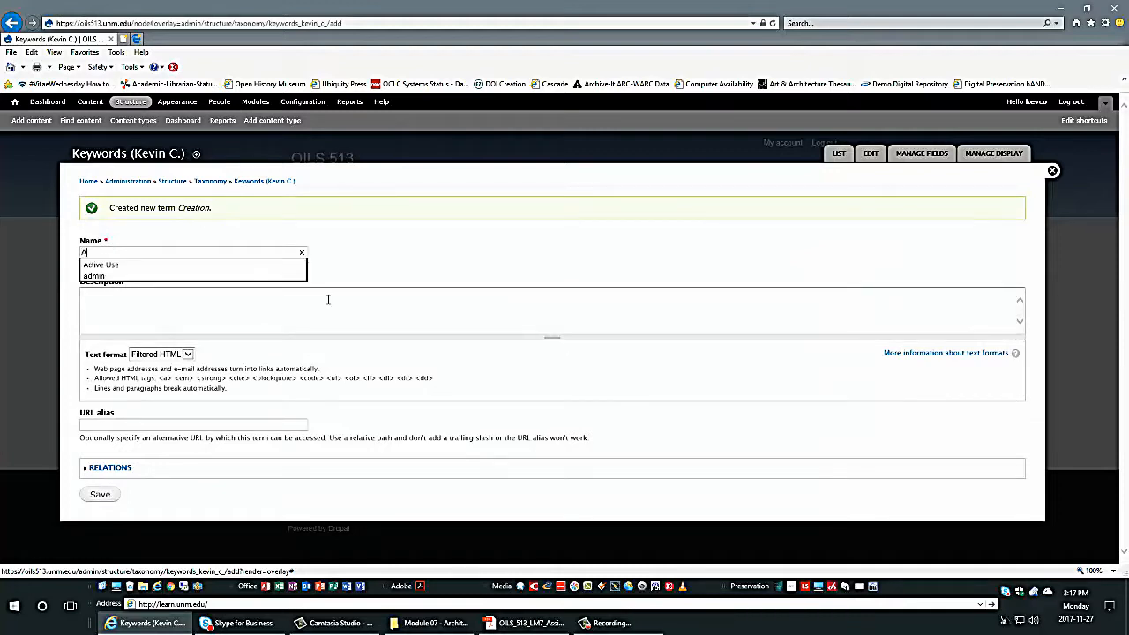
{"action": "type", "text": "ctive "}
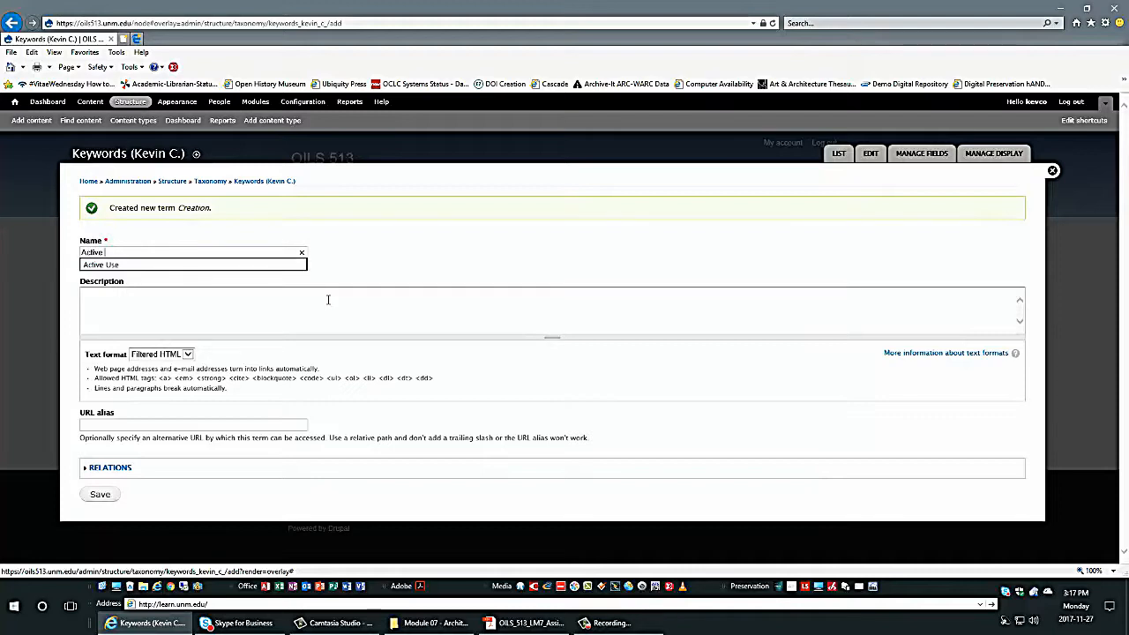
{"action": "type", "text": "Use"}
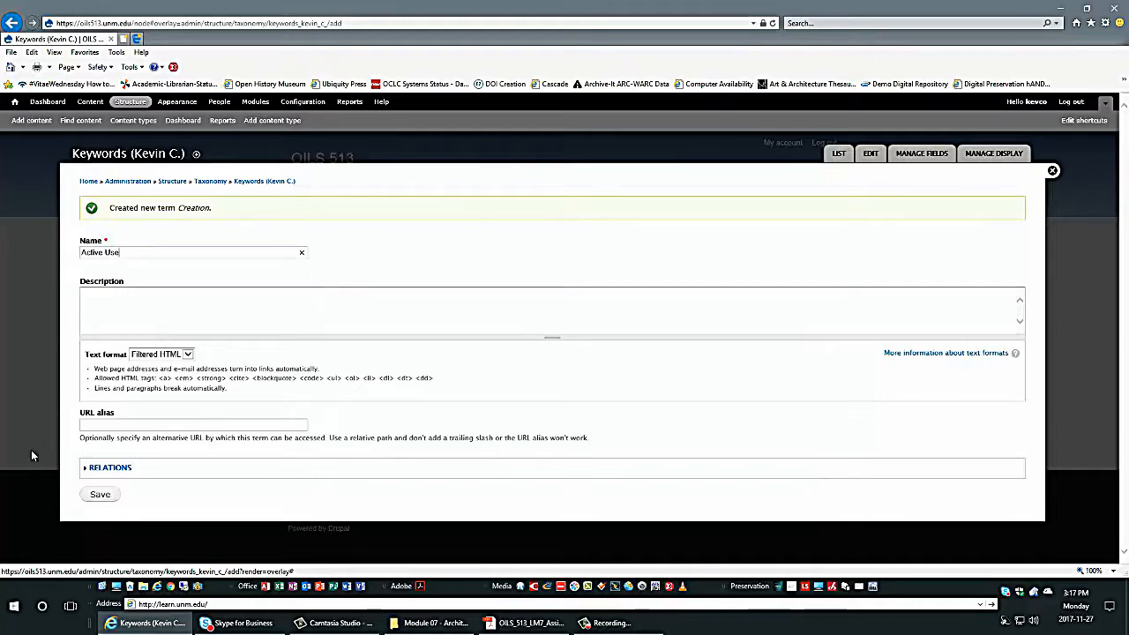
{"action": "left_click", "coordinate": [111, 497]}
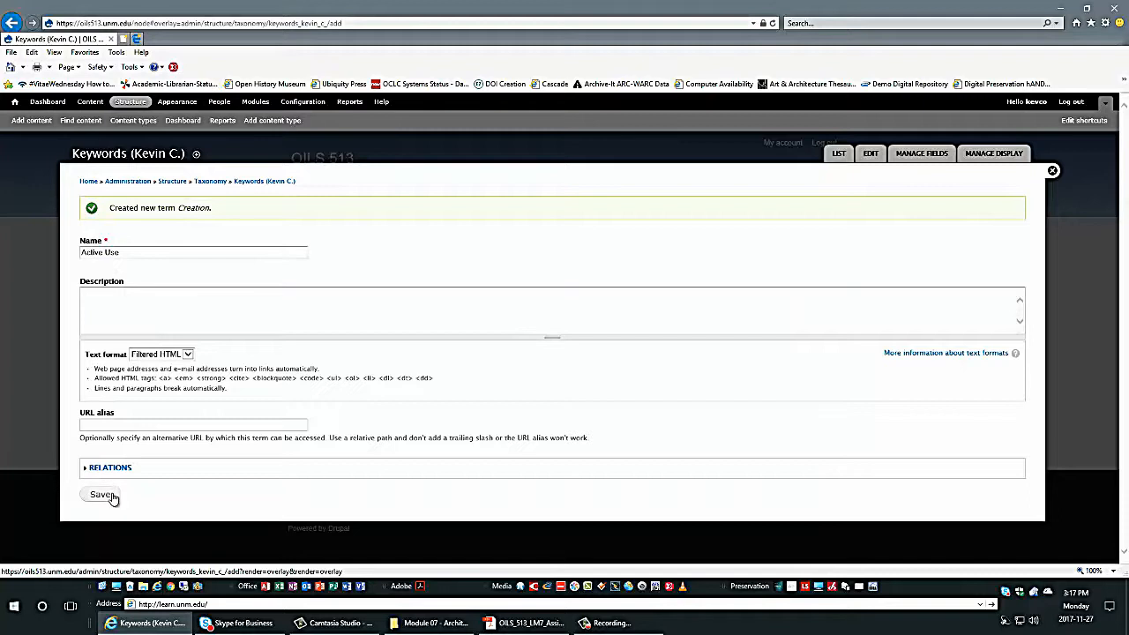
Add the term "Semi-Active Use" to the Keywords vocabulary and save it.
{"action": "left_click", "coordinate": [159, 255]}
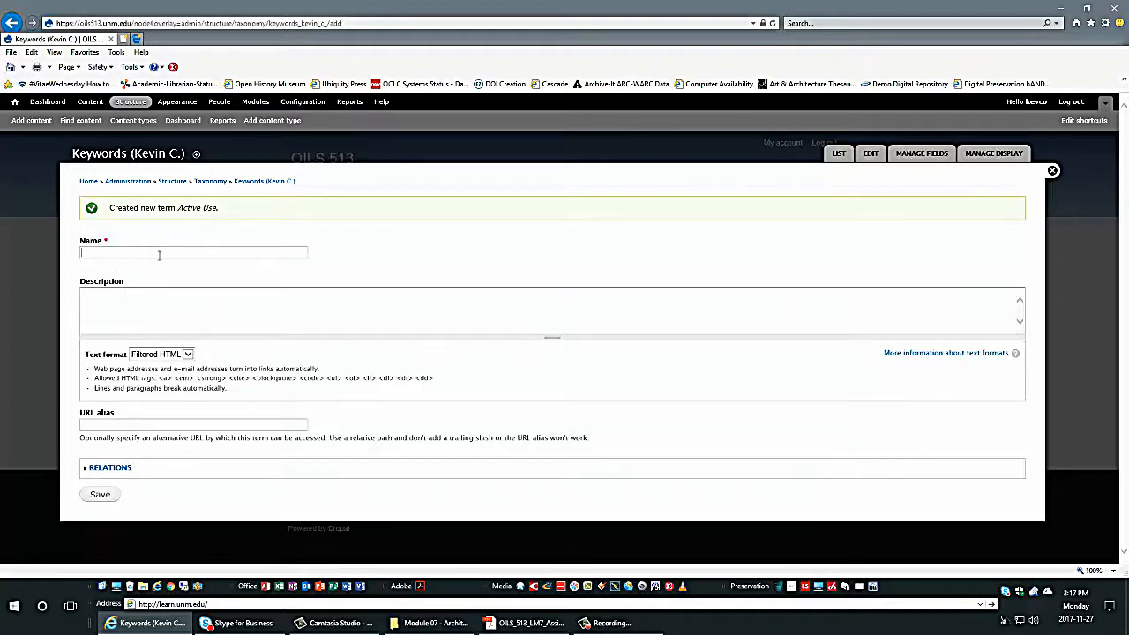
{"action": "type", "text": "Semi"}
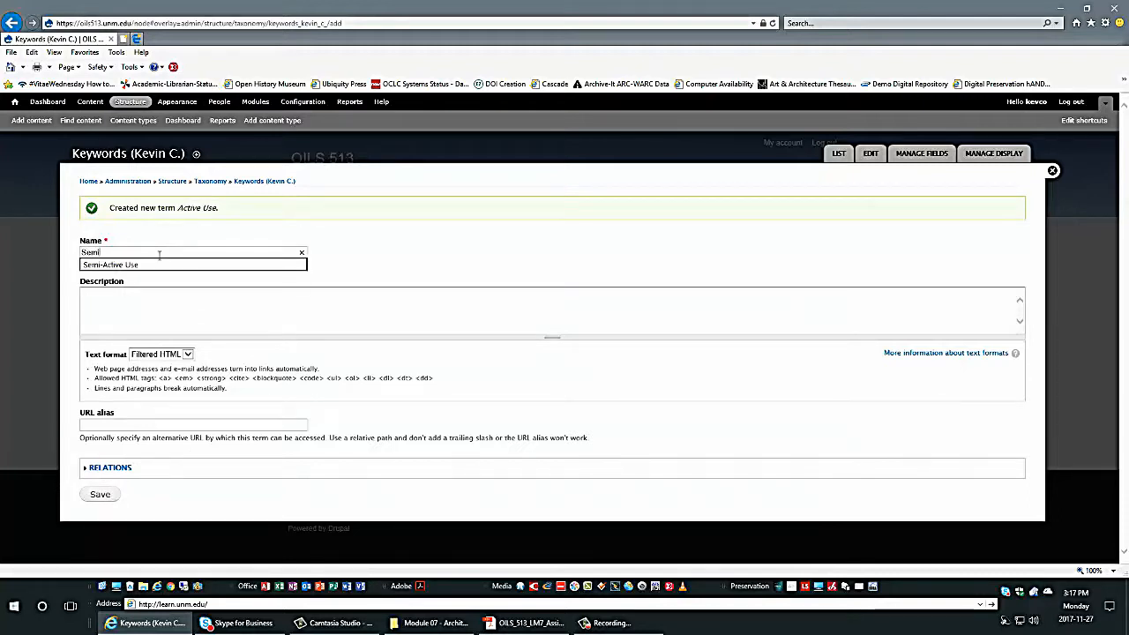
{"action": "type", "text": "-Active Use"}
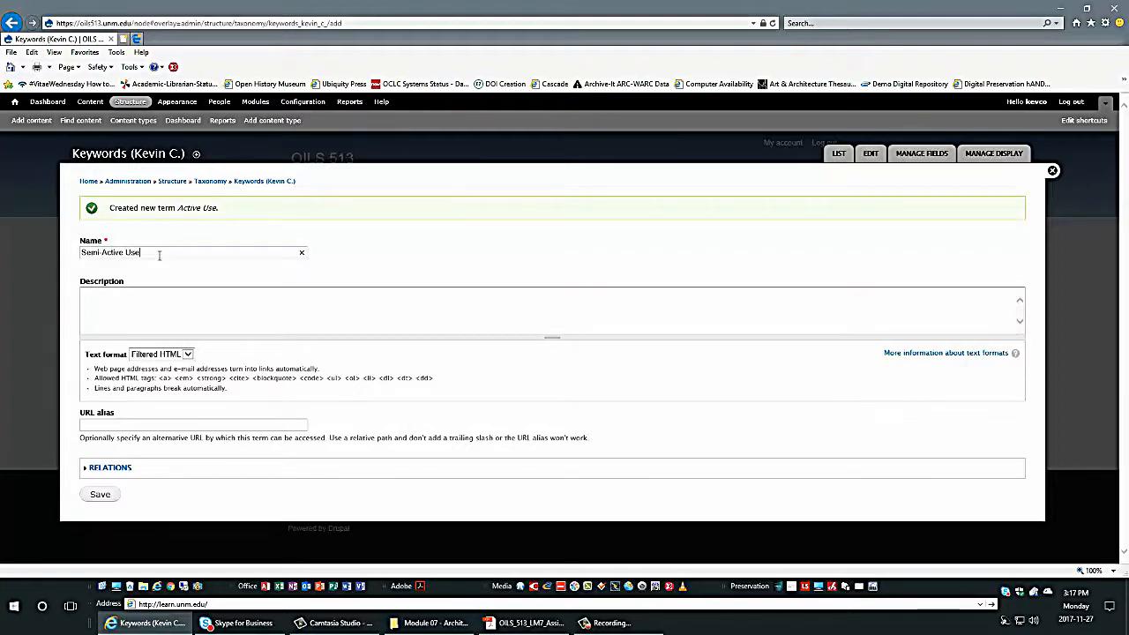
{"action": "left_click", "coordinate": [100, 494]}
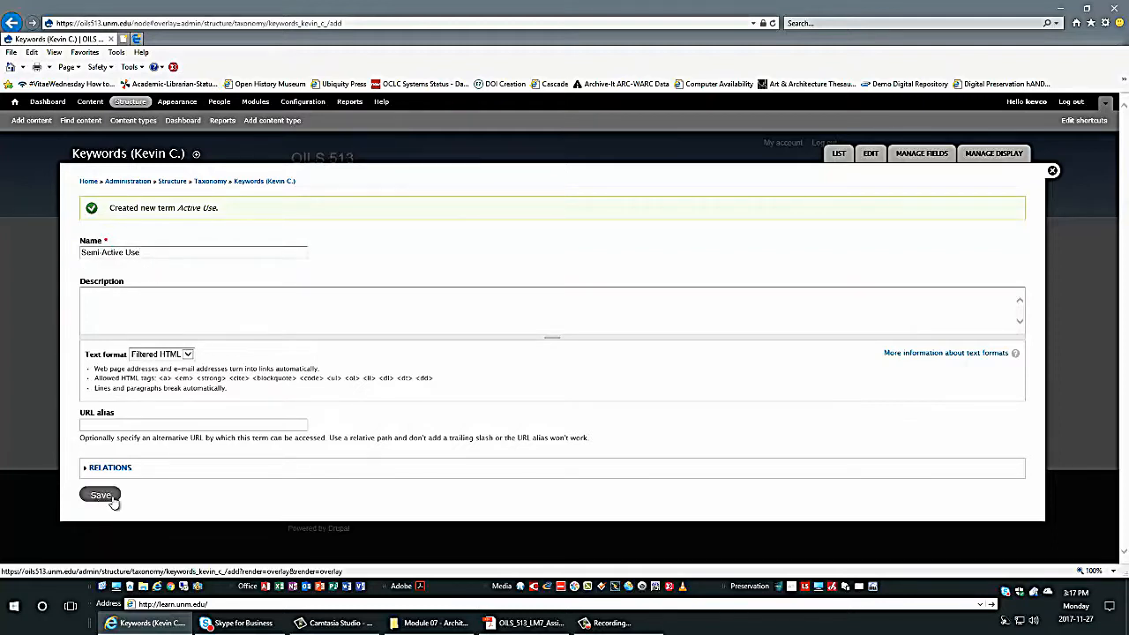
Add the term "Final Outcome" to the Keywords vocabulary and save it.
{"action": "left_click", "coordinate": [150, 254]}
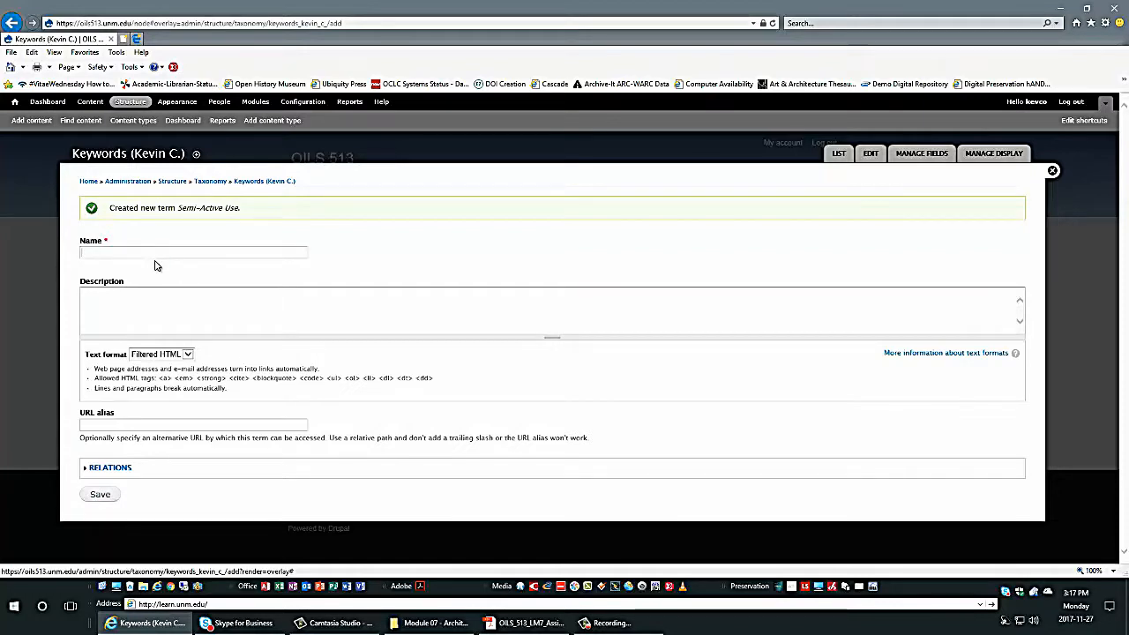
{"action": "type", "text": "Final "}
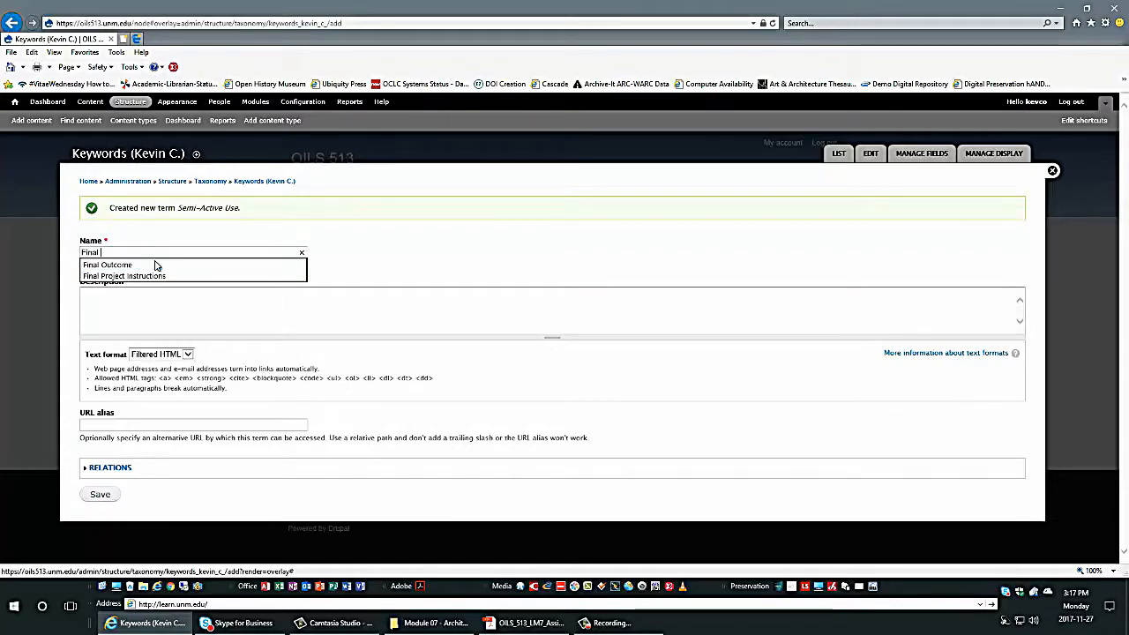
{"action": "type", "text": "Outcome"}
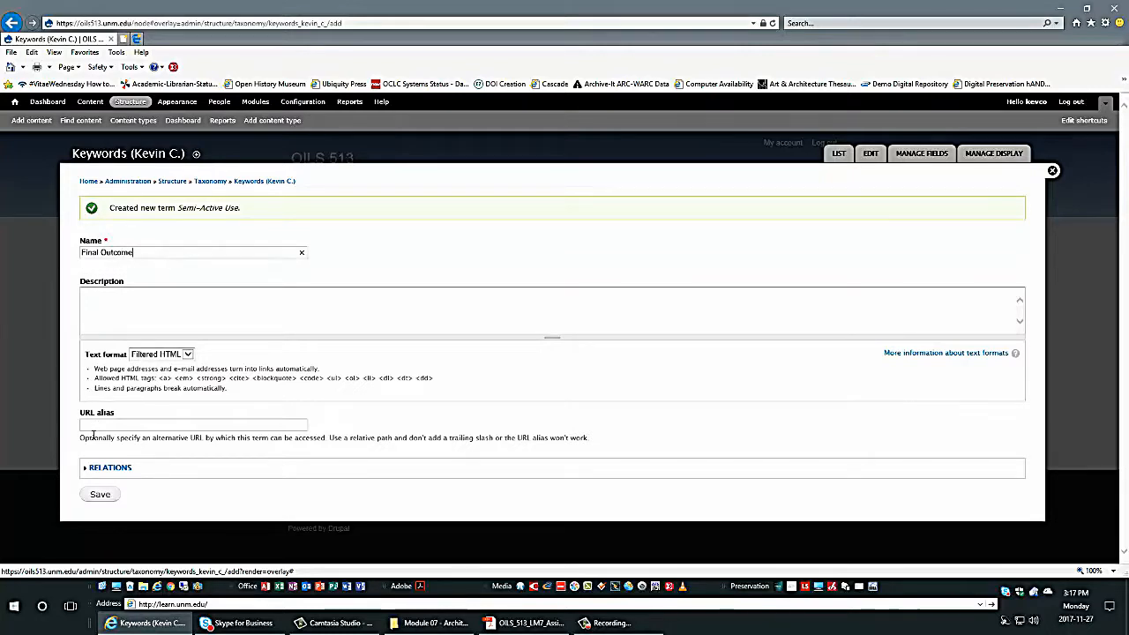
{"action": "left_click", "coordinate": [102, 496]}
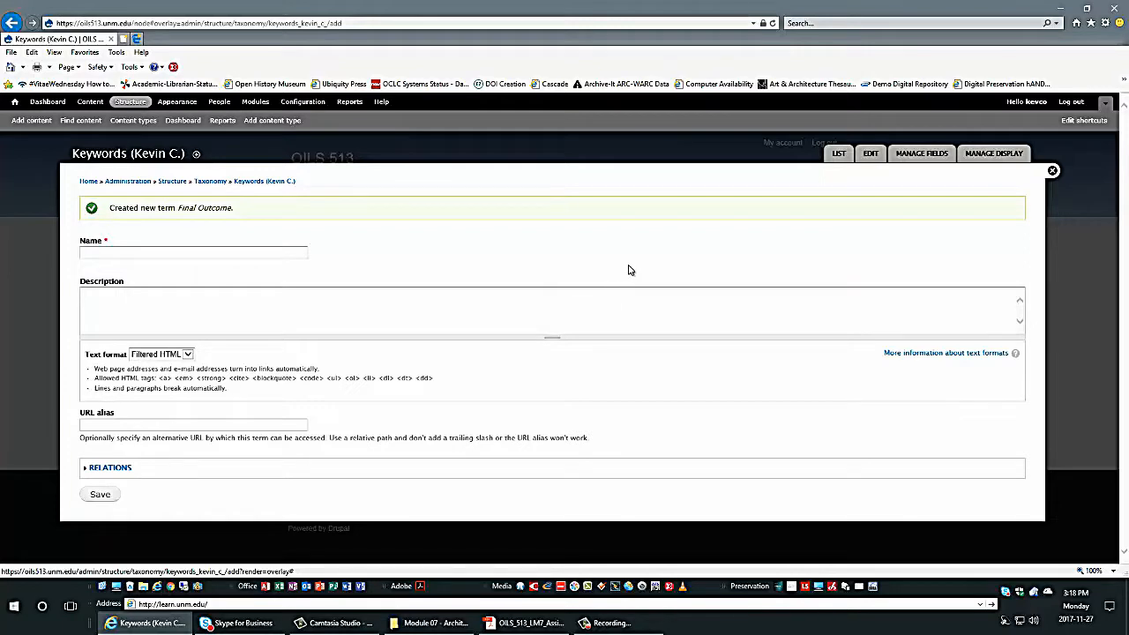
Reorder the Keywords vocabulary terms as Creation, Active Use, Semi-Active Use, Final Outcome and save the order.
{"action": "left_click", "coordinate": [838, 156]}
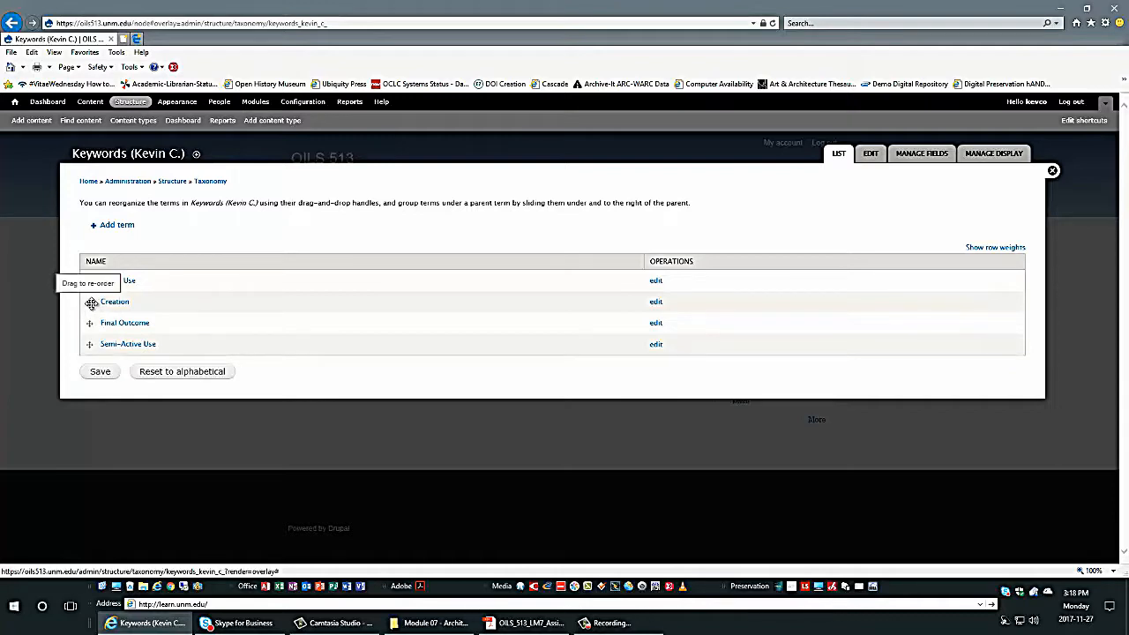
{"action": "left_click_drag", "start_coordinate": [91, 304], "coordinate": [92, 284]}
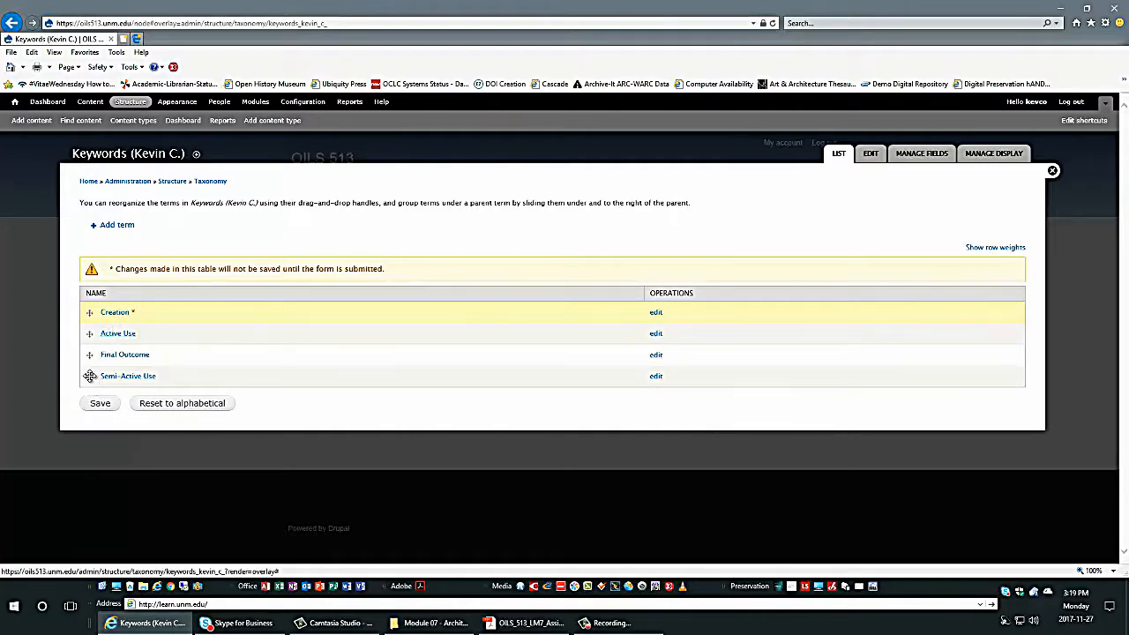
{"action": "left_click_drag", "start_coordinate": [89, 377], "coordinate": [92, 356]}
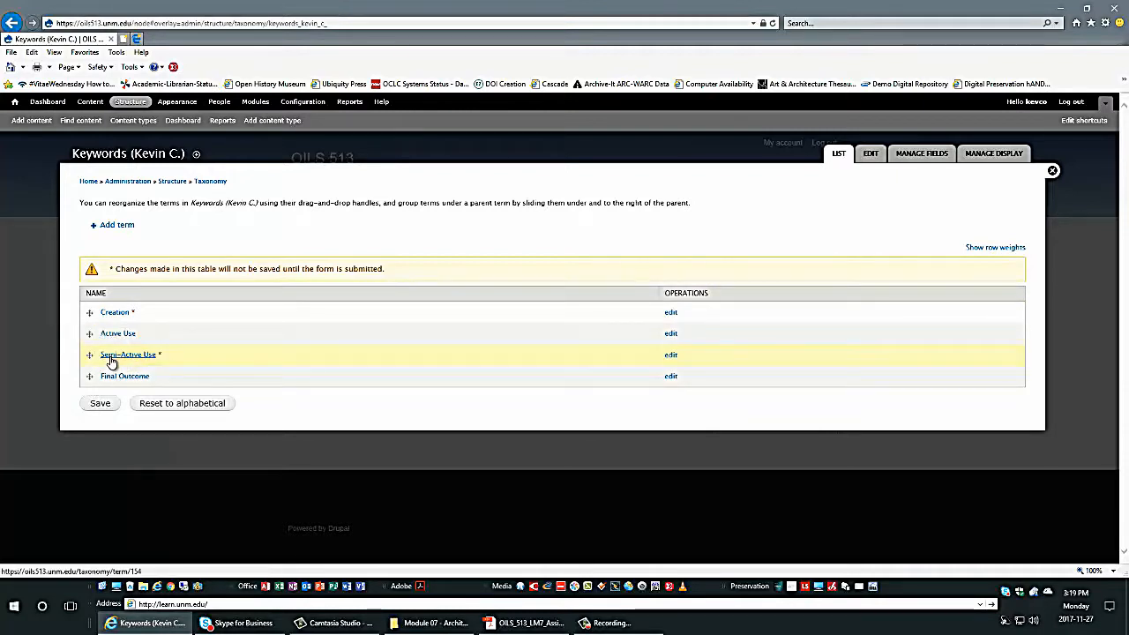
{"action": "left_click", "coordinate": [101, 404]}
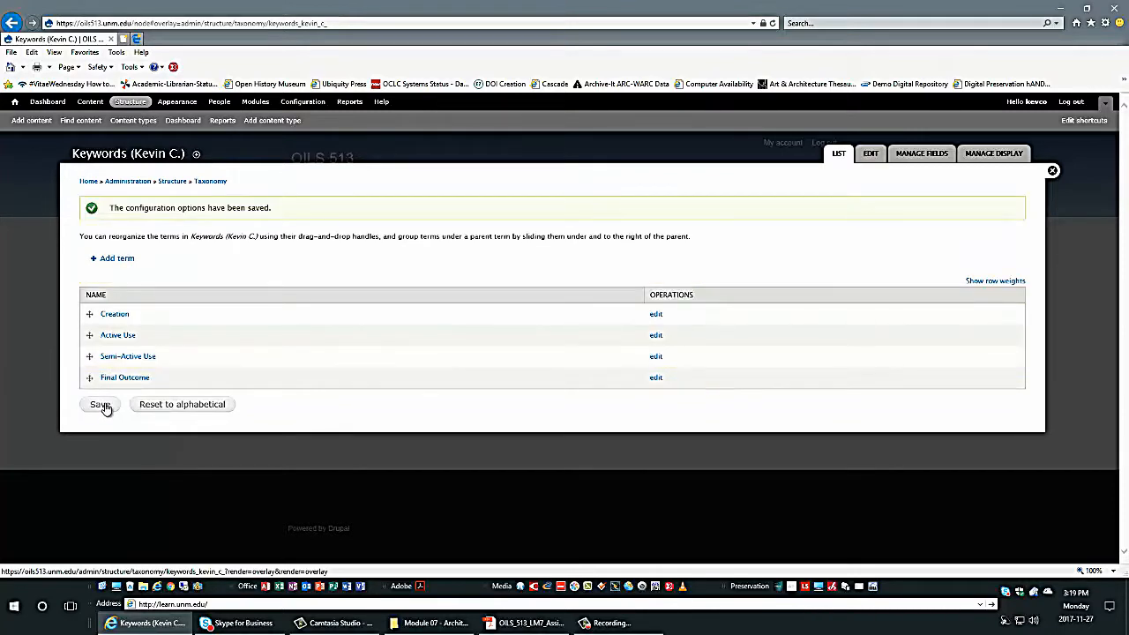
{"action": "left_click_drag", "start_coordinate": [143, 208], "coordinate": [275, 210]}
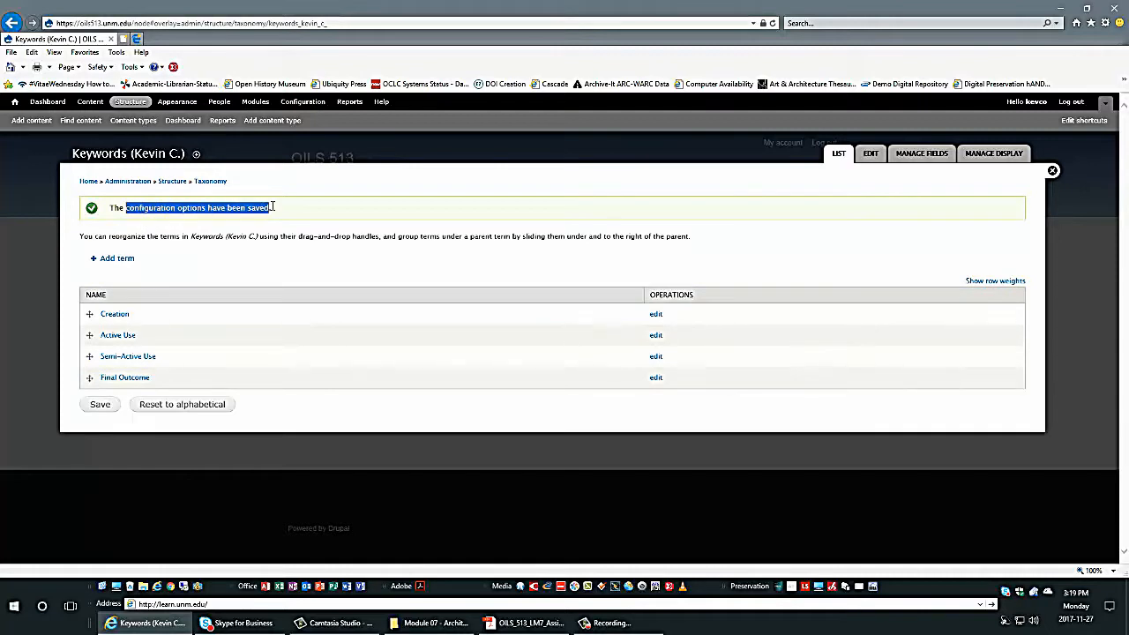
{"action": "left_click", "coordinate": [205, 263]}
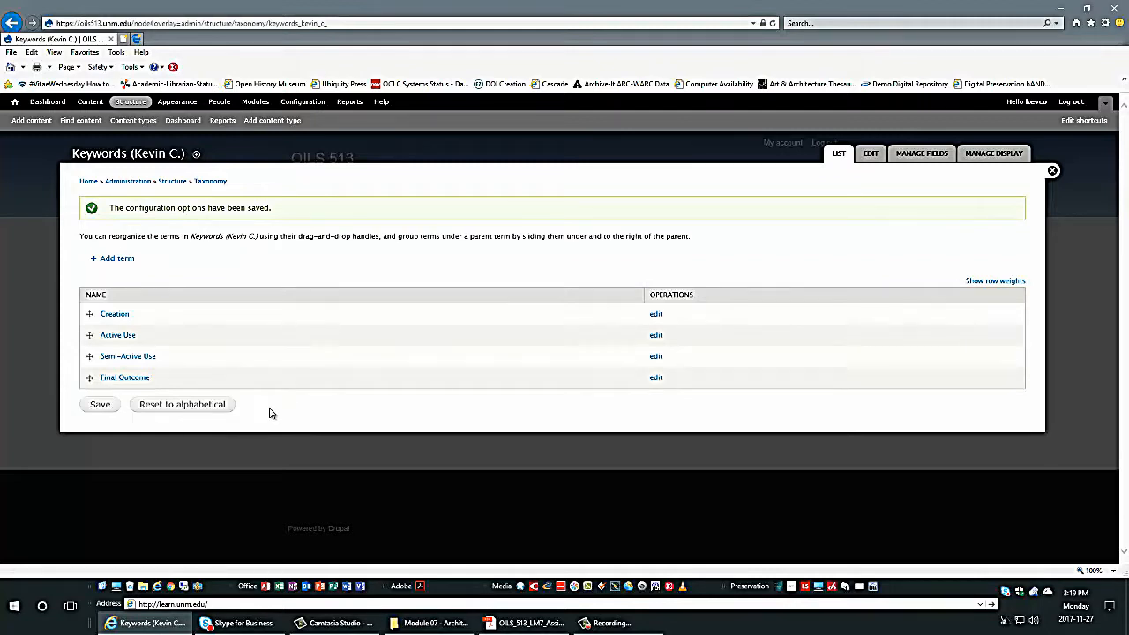
Leave the vocabulary and open the field management page of the custom Knowledgebase Record content type.
{"action": "left_click", "coordinate": [1052, 171]}
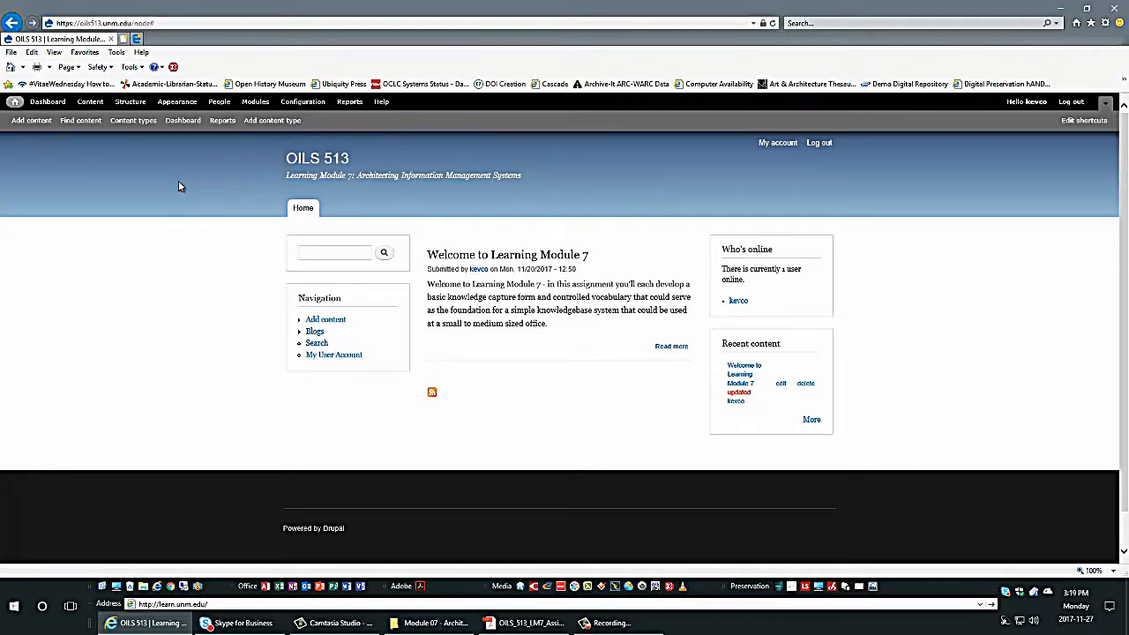
{"action": "left_click", "coordinate": [131, 102]}
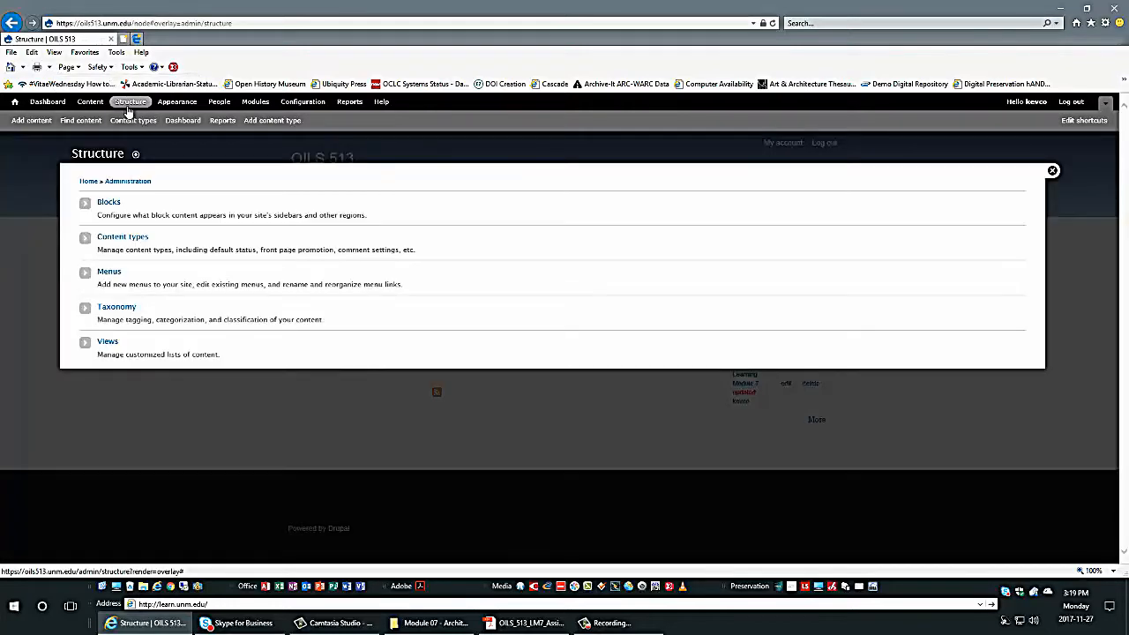
{"action": "left_click", "coordinate": [124, 238]}
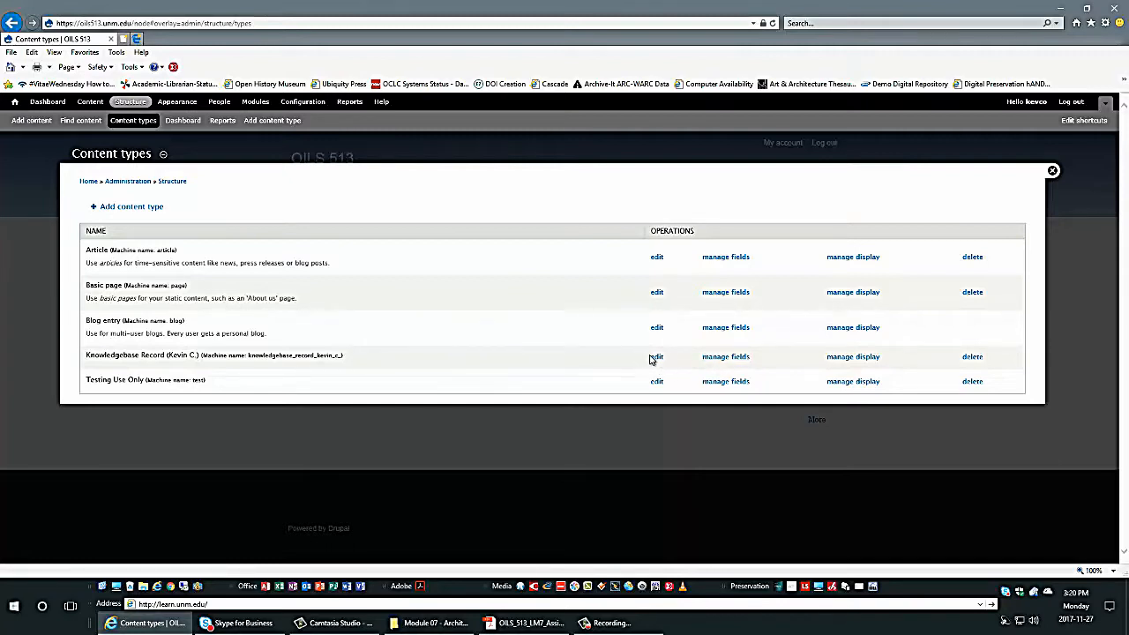
{"action": "left_click", "coordinate": [710, 362]}
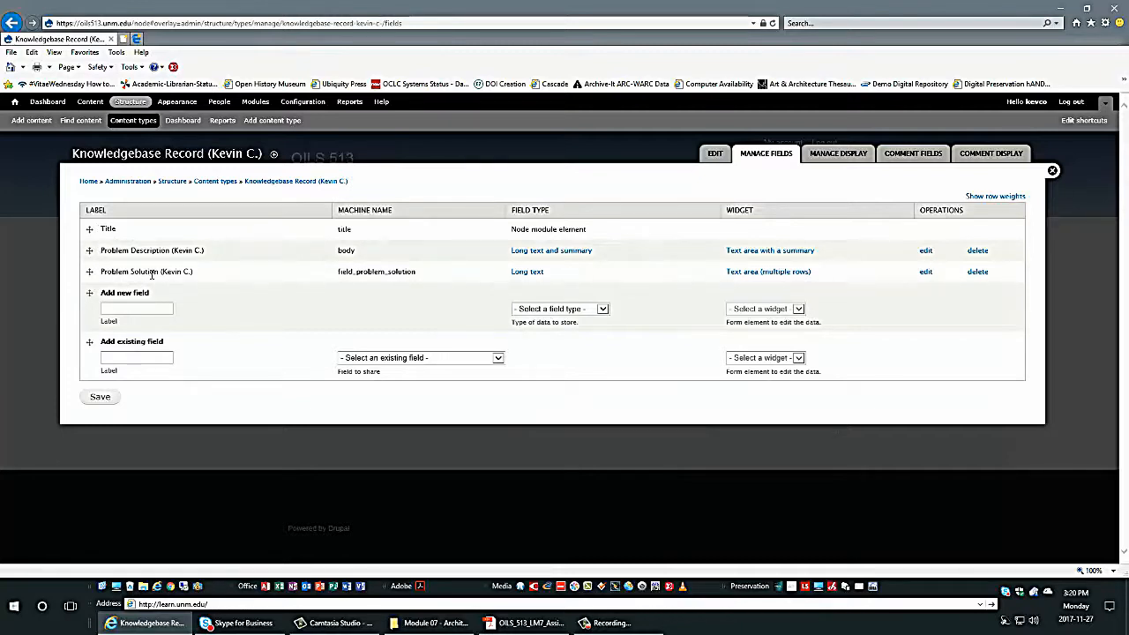
Label a new field on the Knowledgebase Record type "Keywords", followed by the author's name in parentheses.
{"action": "left_click", "coordinate": [136, 311]}
{"action": "type", "text": "Key"}
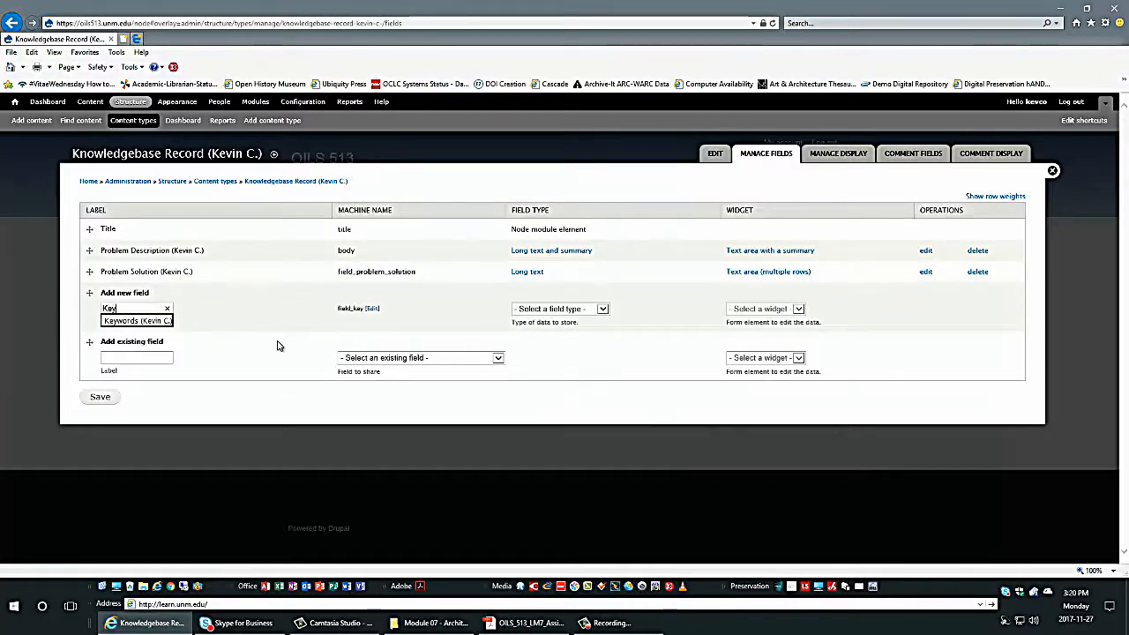
{"action": "type", "text": "words (Ke"}
{"action": "type", "text": "vin"}
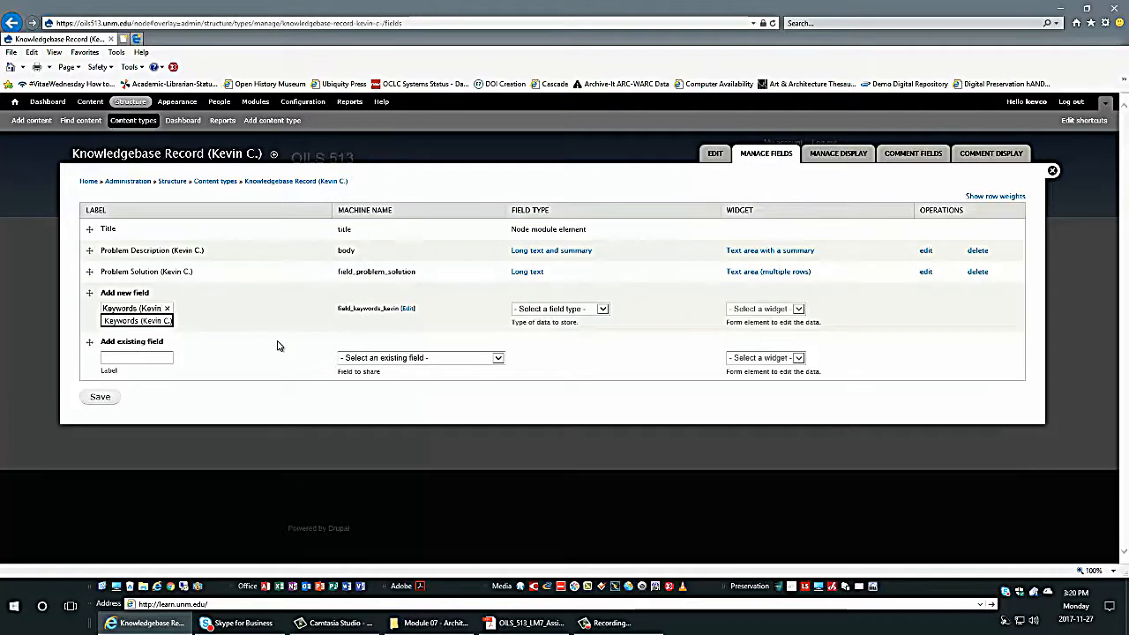
{"action": "type", "text": " C."}
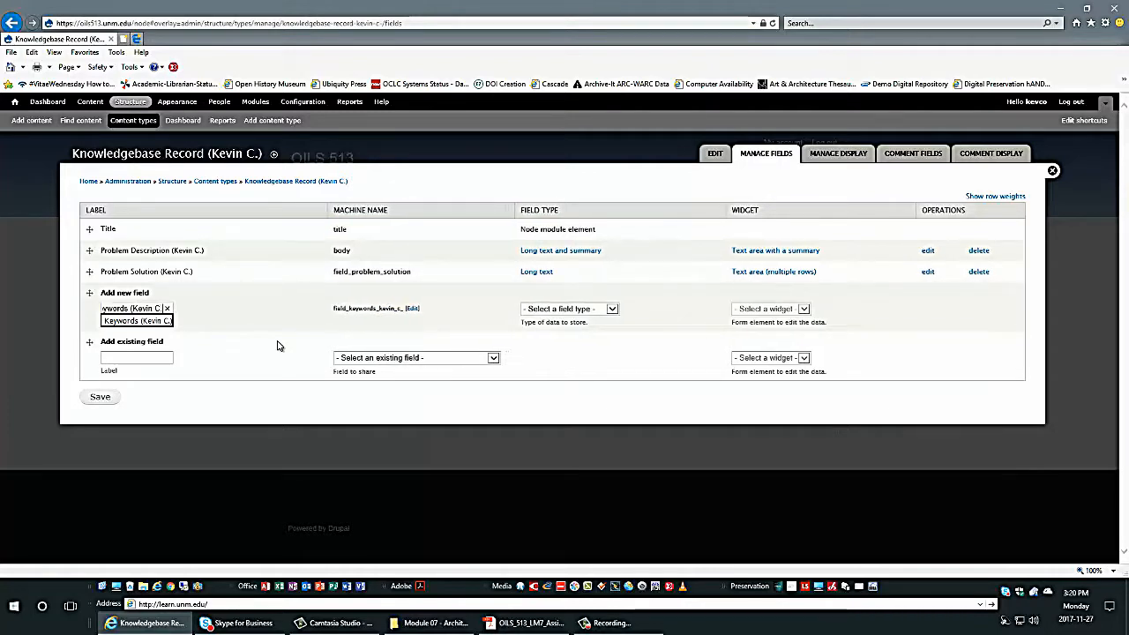
{"action": "type", "text": ")"}
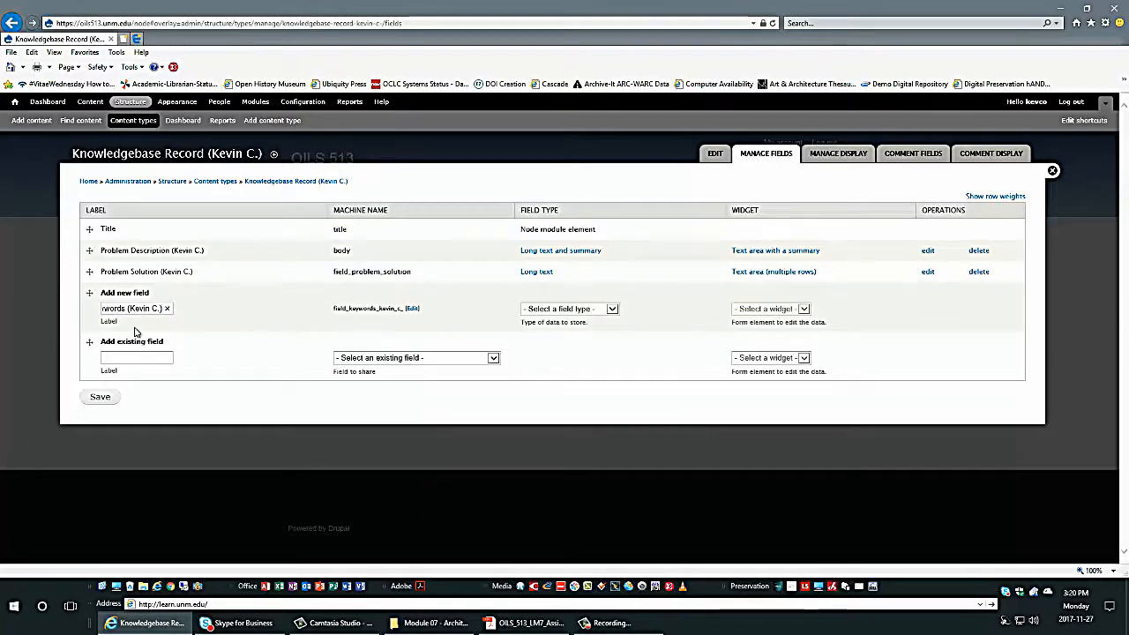
{"action": "left_click_drag", "start_coordinate": [155, 308], "coordinate": [69, 317]}
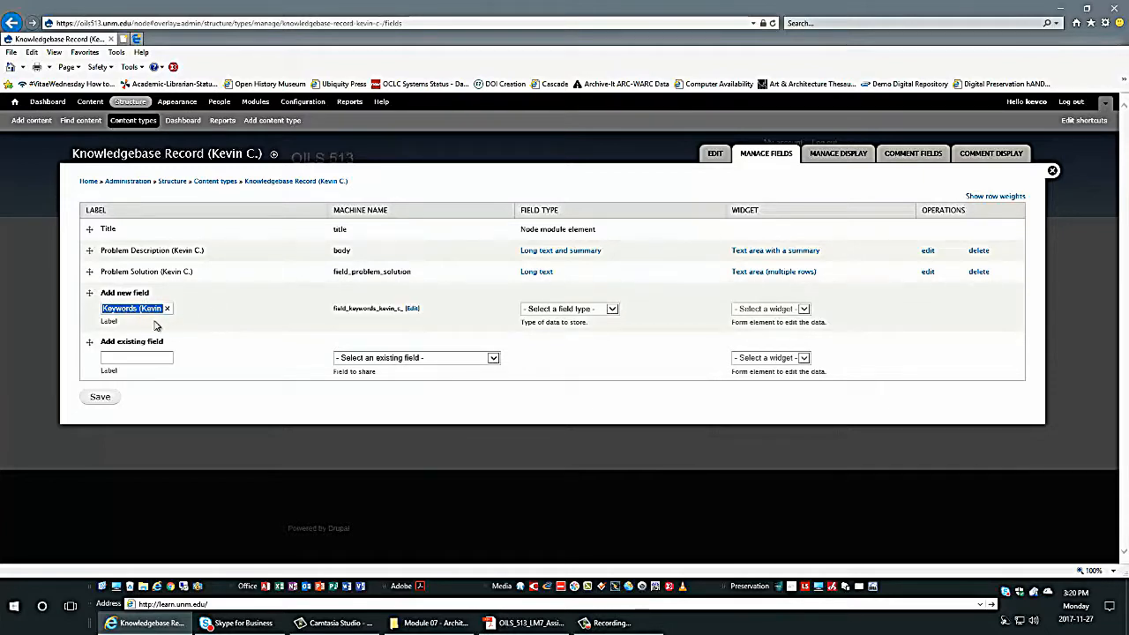
Make the new Keywords field a Term reference with the Select list widget and save it.
{"action": "left_click", "coordinate": [555, 310]}
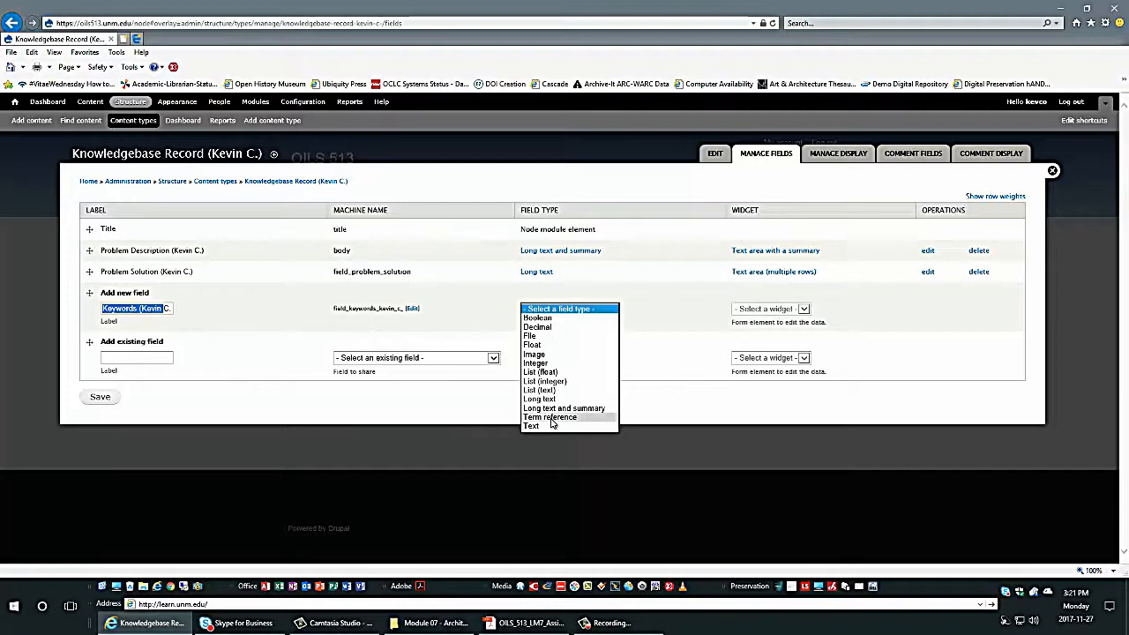
{"action": "left_click", "coordinate": [551, 418]}
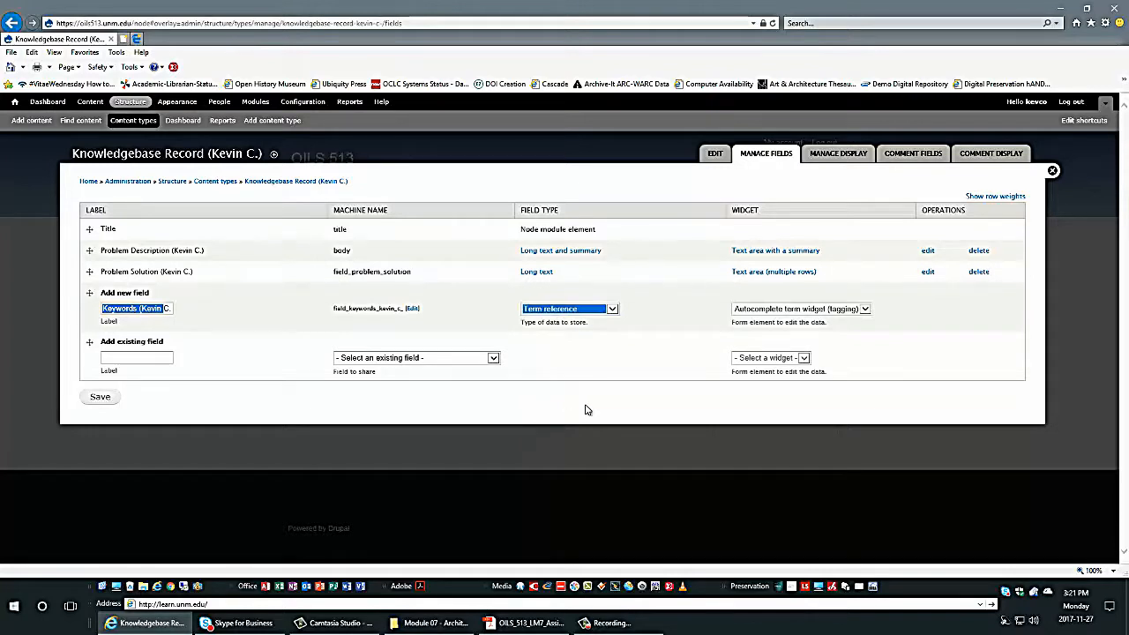
{"action": "left_click", "coordinate": [772, 310]}
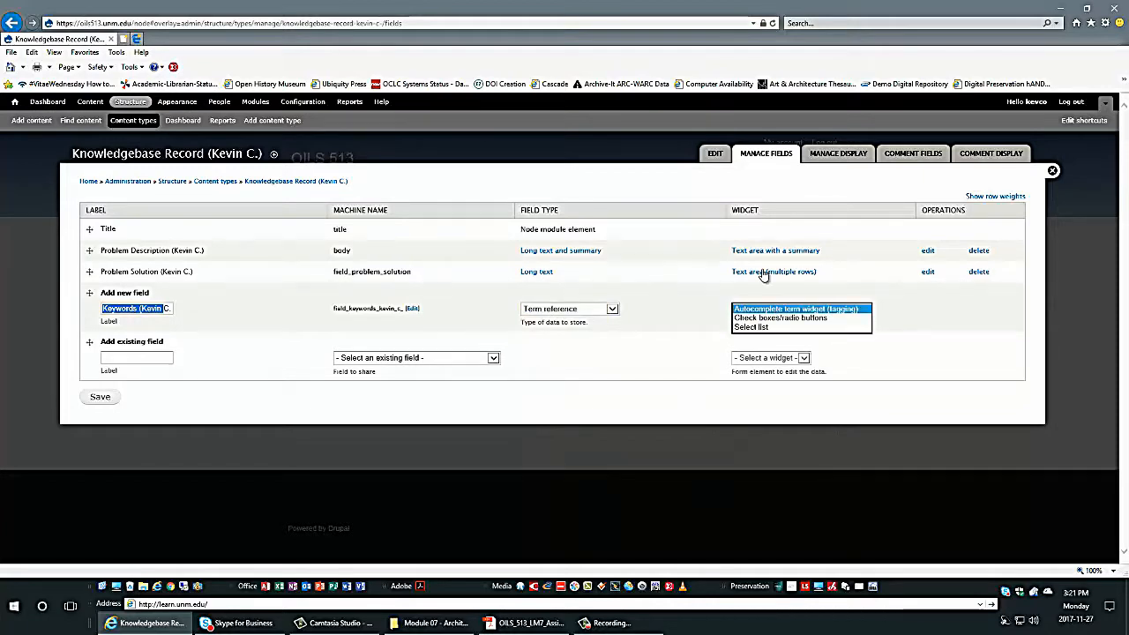
{"action": "left_click", "coordinate": [751, 328]}
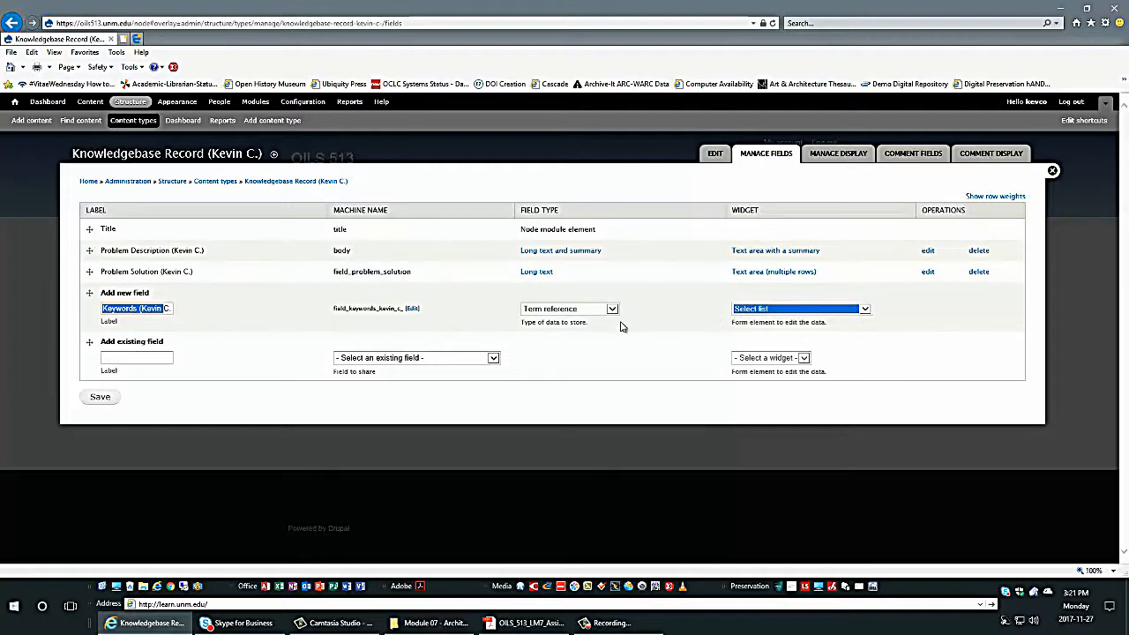
{"action": "left_click", "coordinate": [99, 397]}
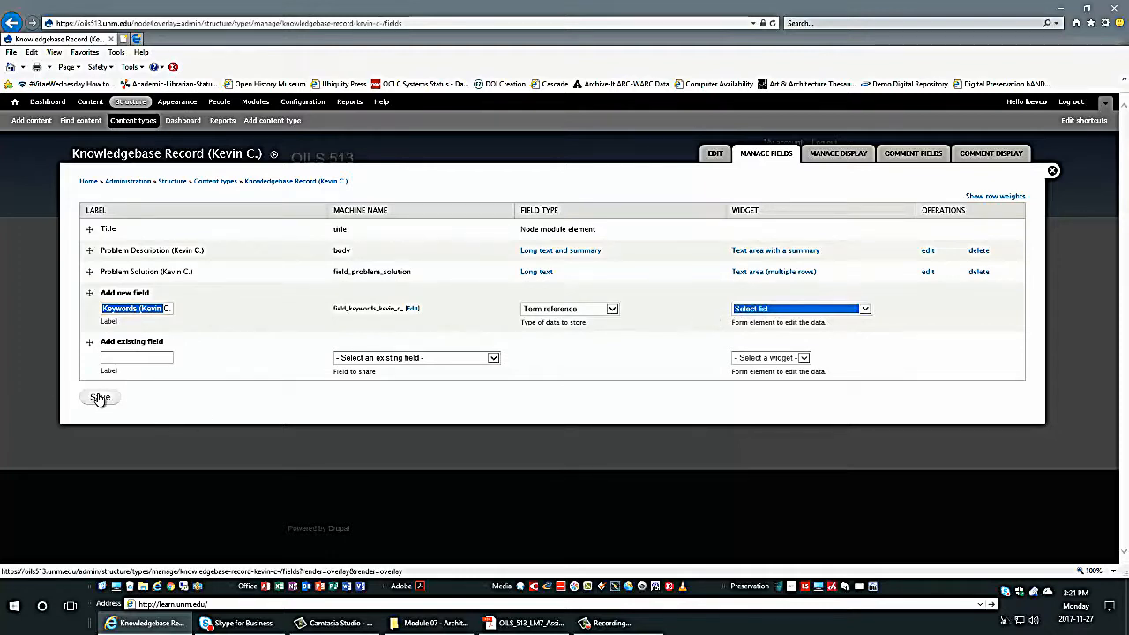
{"action": "left_click", "coordinate": [100, 398]}
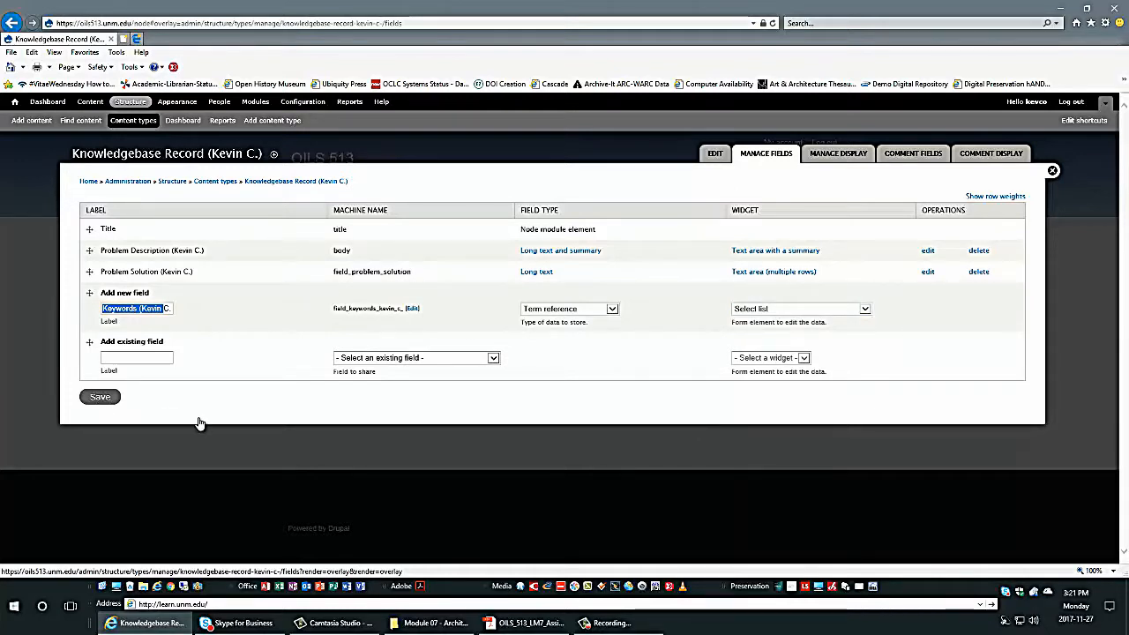
{"action": "left_click", "coordinate": [99, 398]}
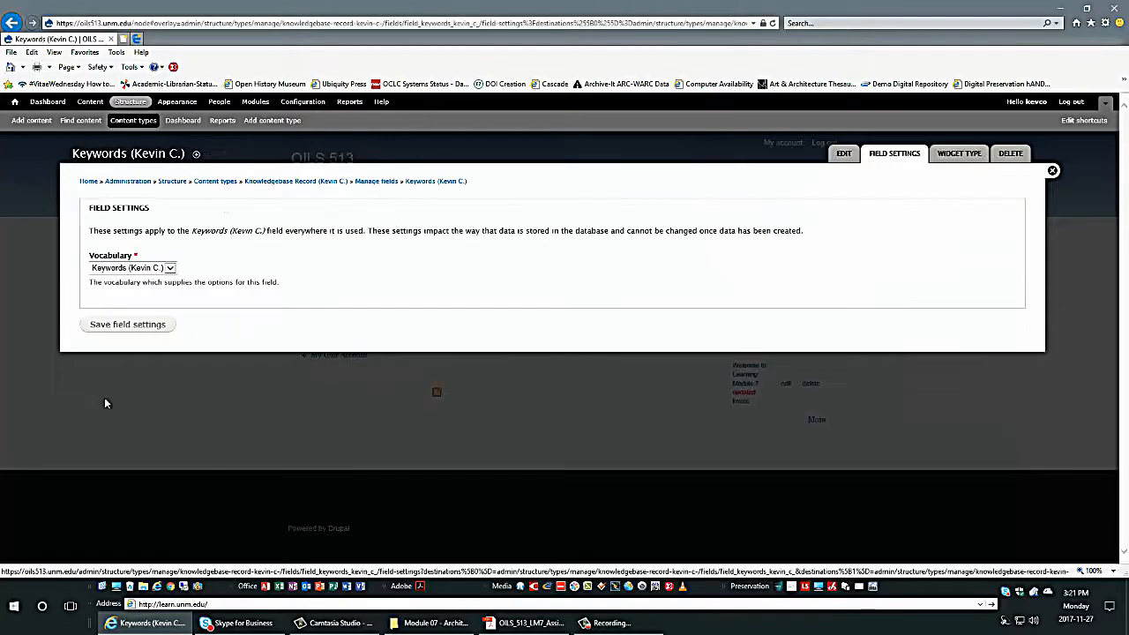
Use the Keywords vocabulary as the field's source and save its field settings, leaving the remaining options at their defaults.
{"action": "left_click", "coordinate": [119, 269]}
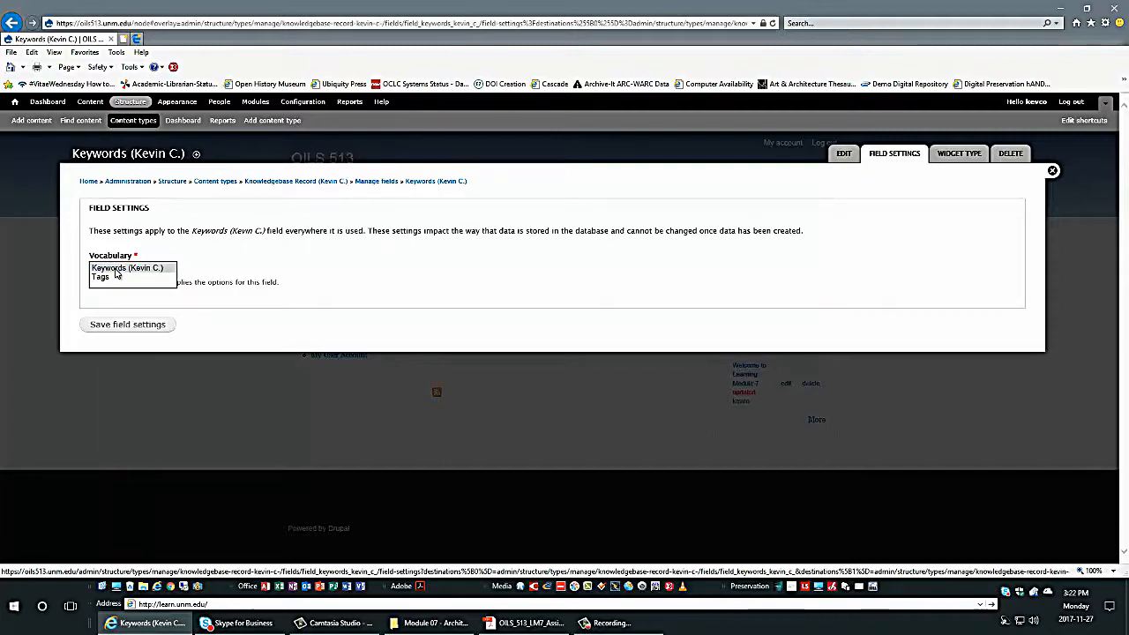
{"action": "left_click", "coordinate": [115, 269]}
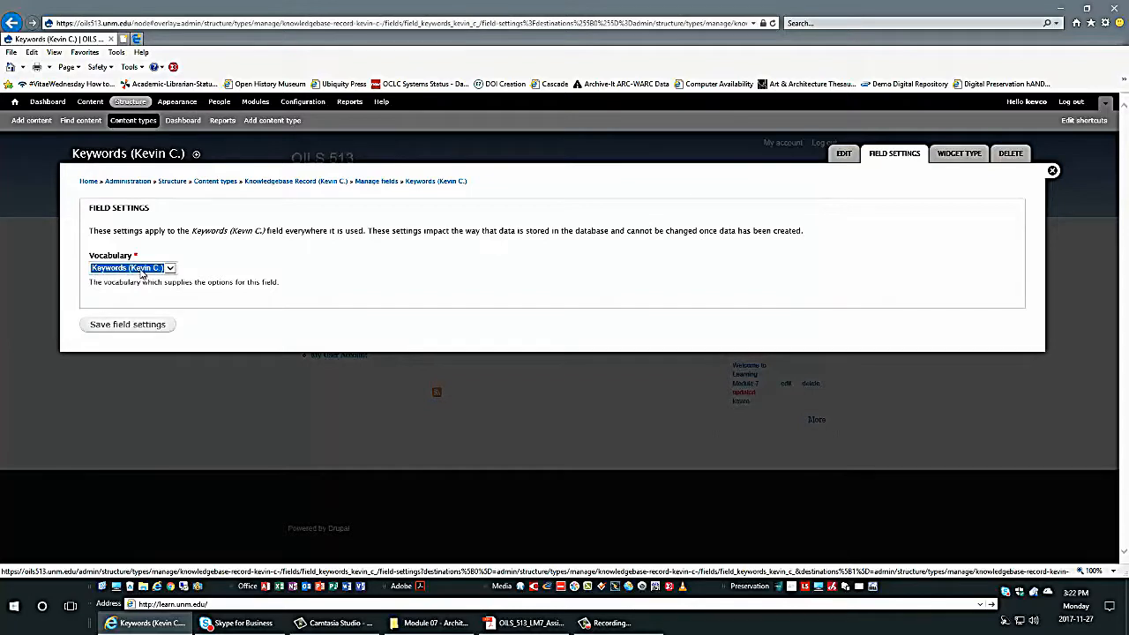
{"action": "left_click", "coordinate": [114, 327]}
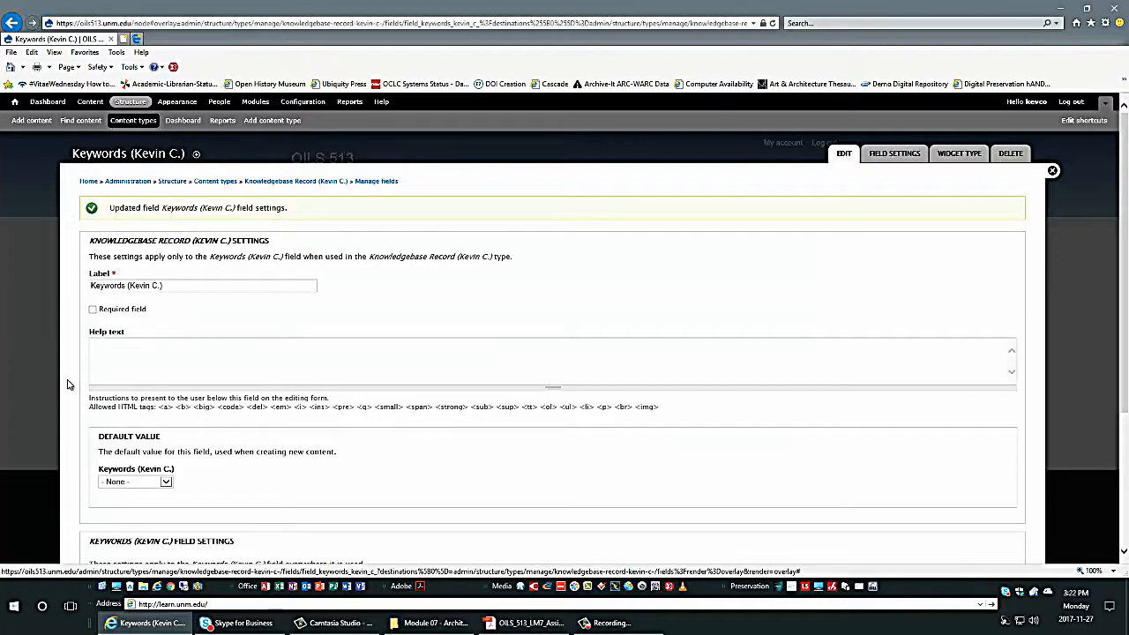
{"action": "scroll", "coordinate": [69, 383], "scroll_direction": "down", "scroll_amount": 5}
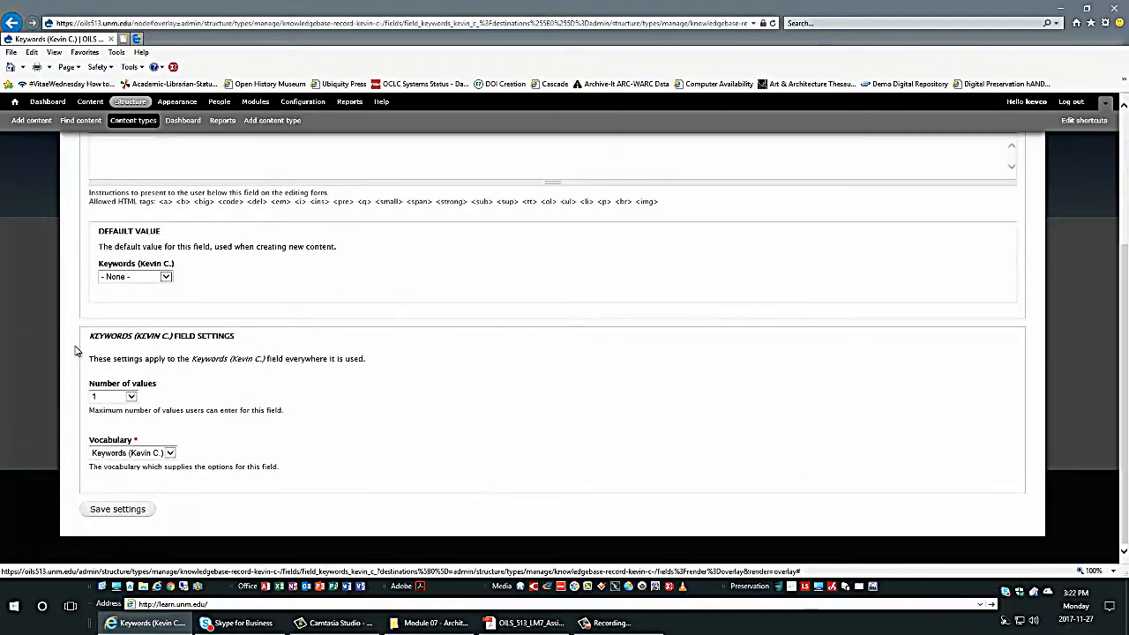
{"action": "left_click", "coordinate": [124, 517]}
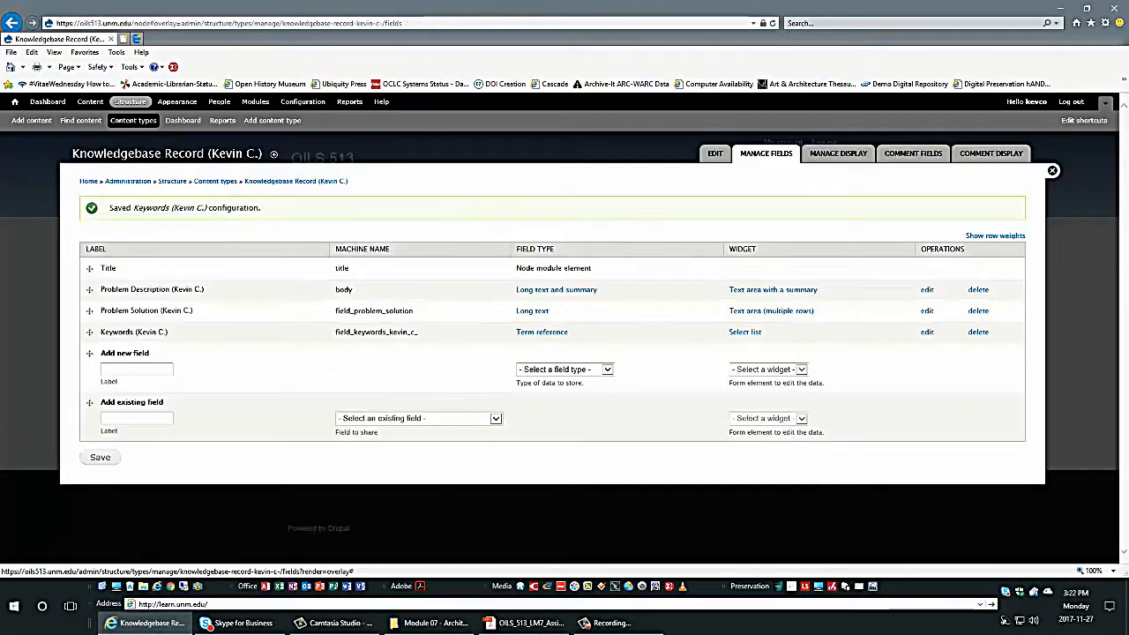
Label another new field on the Knowledgebase Record type "Notes", followed by the author's name in parentheses.
{"action": "key", "text": "F9"}
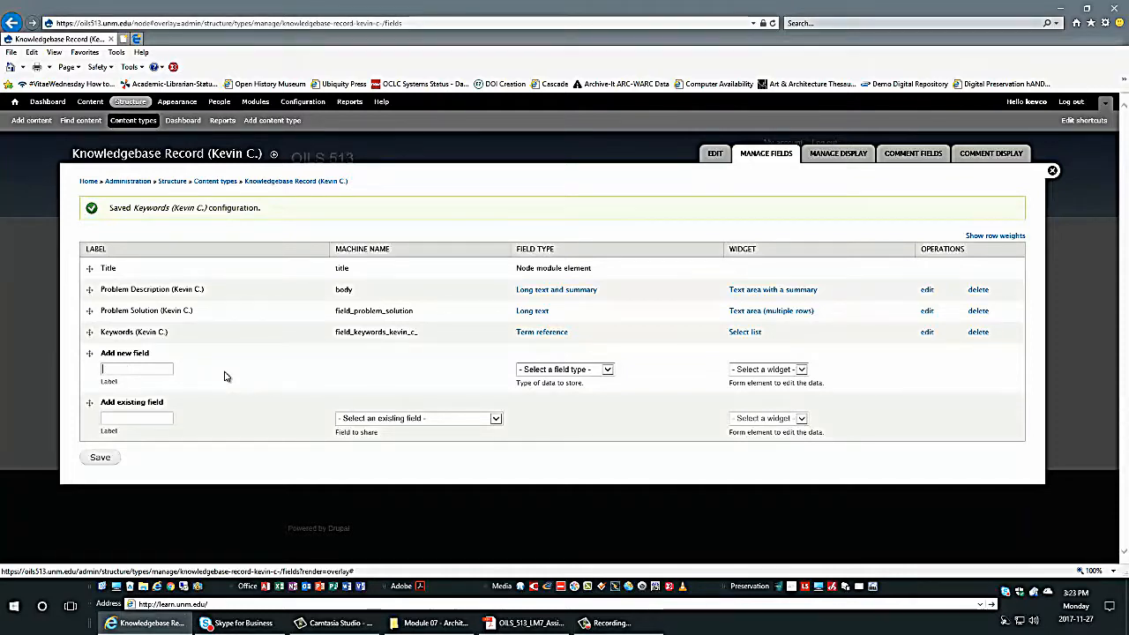
{"action": "left_click", "coordinate": [131, 369]}
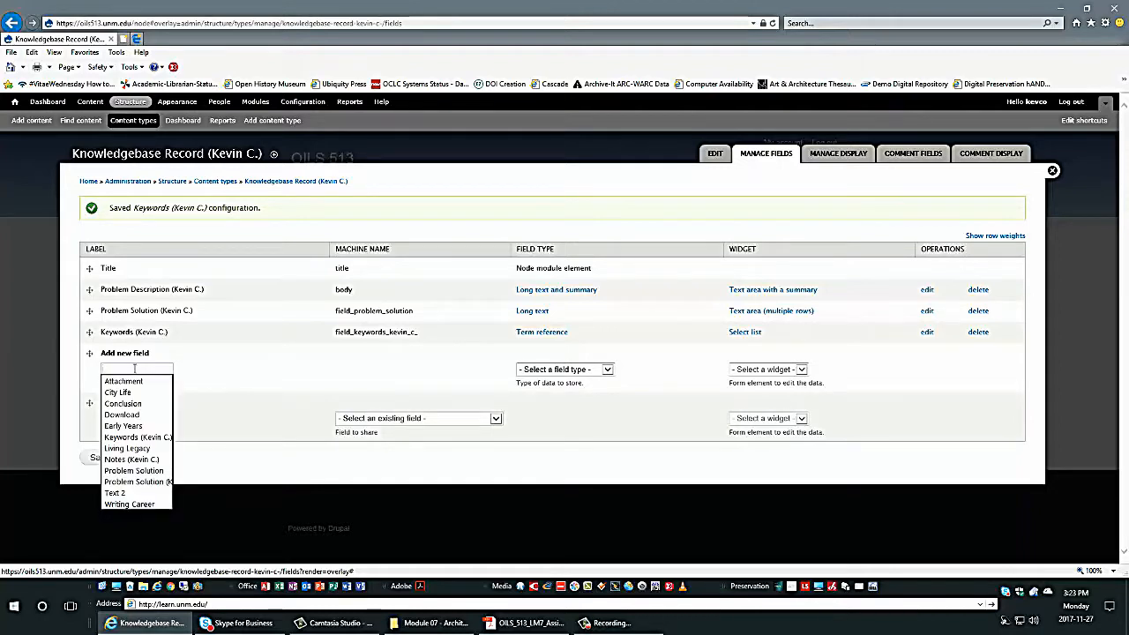
{"action": "left_click", "coordinate": [238, 390]}
{"action": "left_click", "coordinate": [161, 370]}
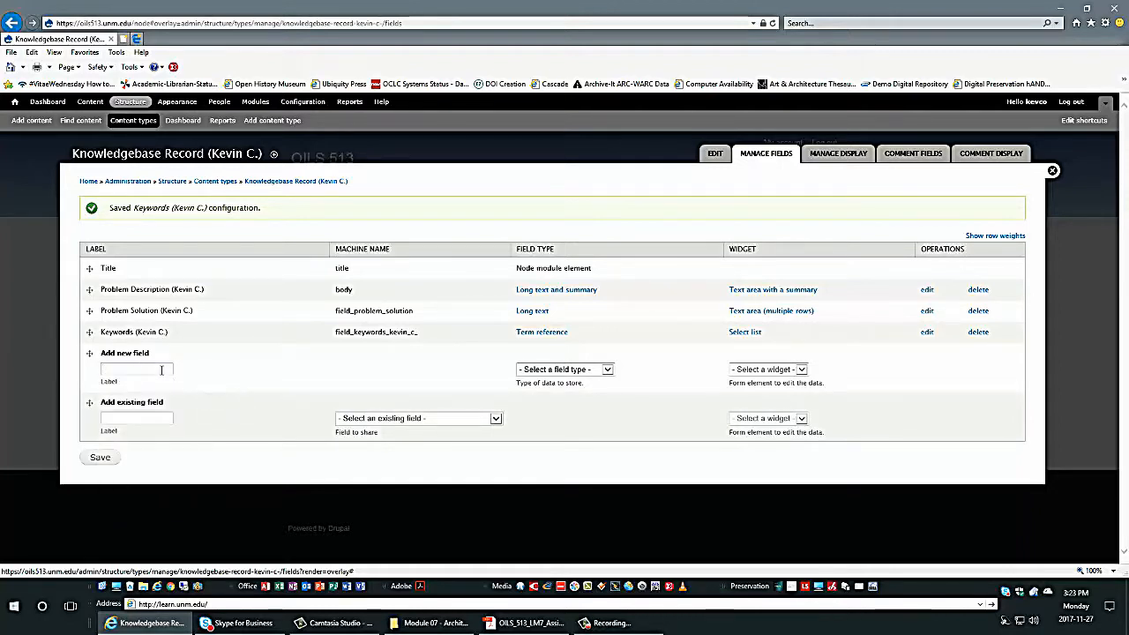
{"action": "type", "text": "Notes "}
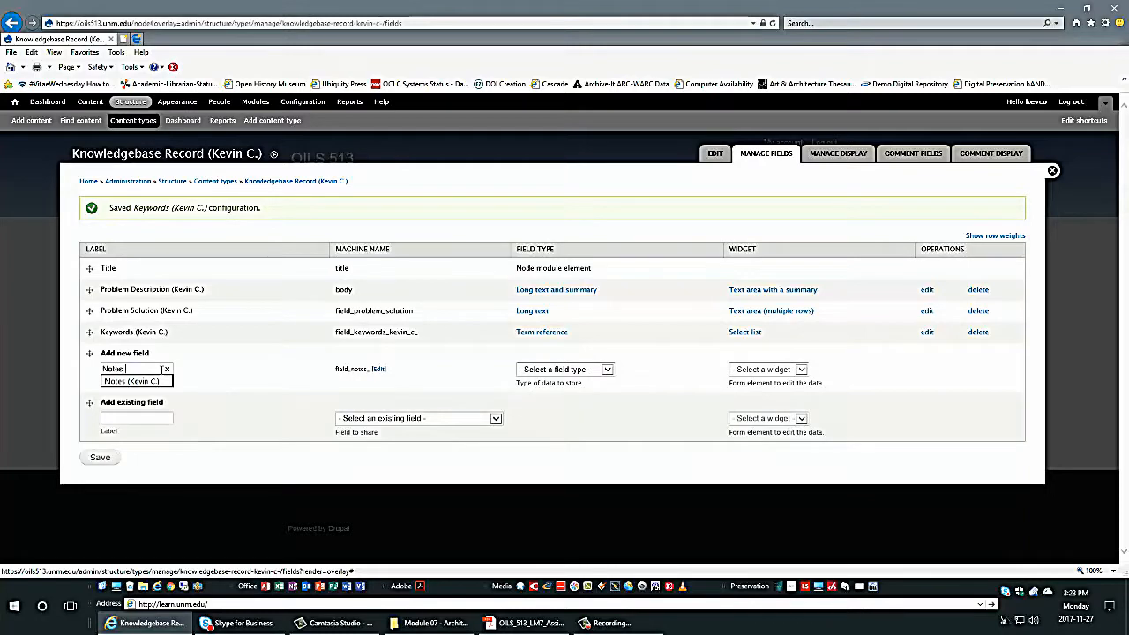
{"action": "type", "text": "(Kevin C.)"}
{"action": "left_click", "coordinate": [212, 376]}
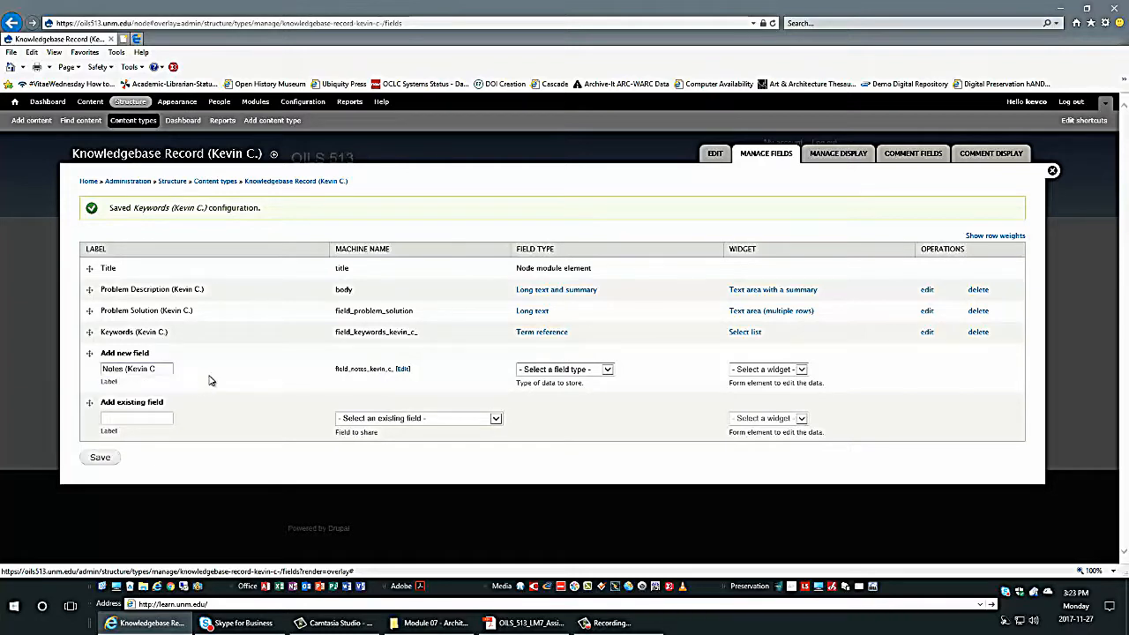
Make the new Notes field a Long text field with the Text area (multiple rows) widget and save it.
{"action": "left_click", "coordinate": [562, 372]}
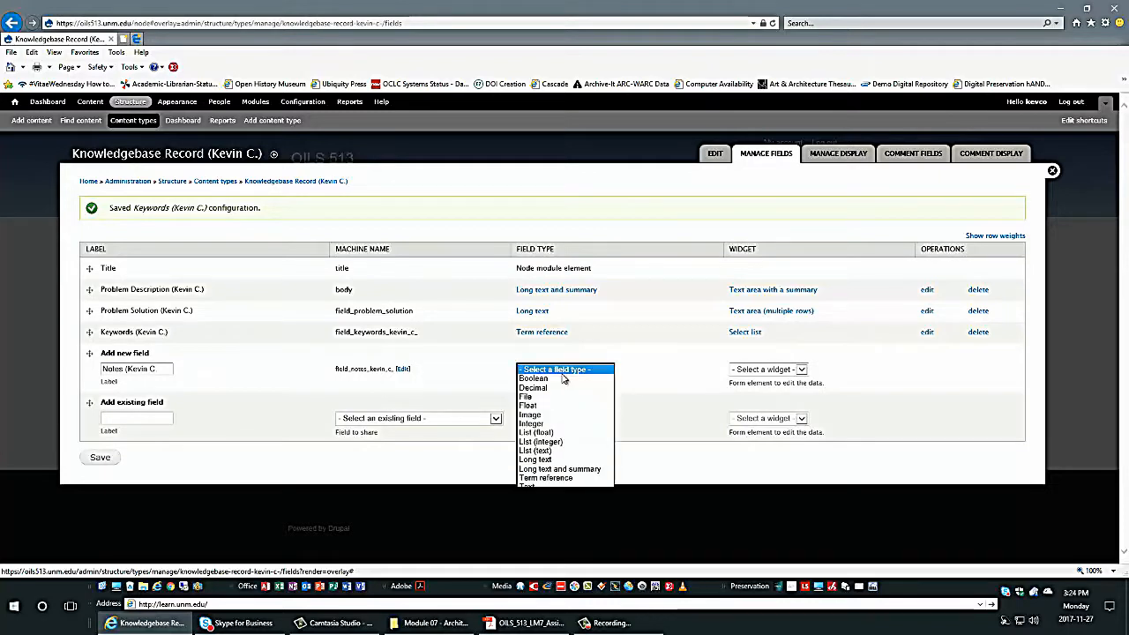
{"action": "left_click", "coordinate": [550, 462]}
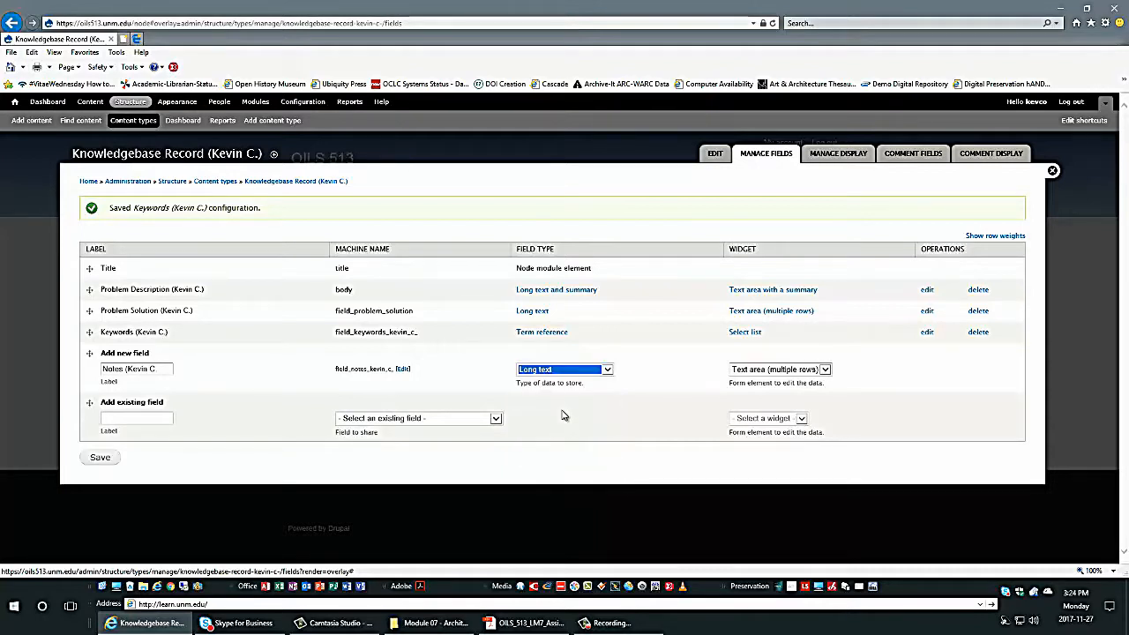
{"action": "left_click", "coordinate": [576, 379]}
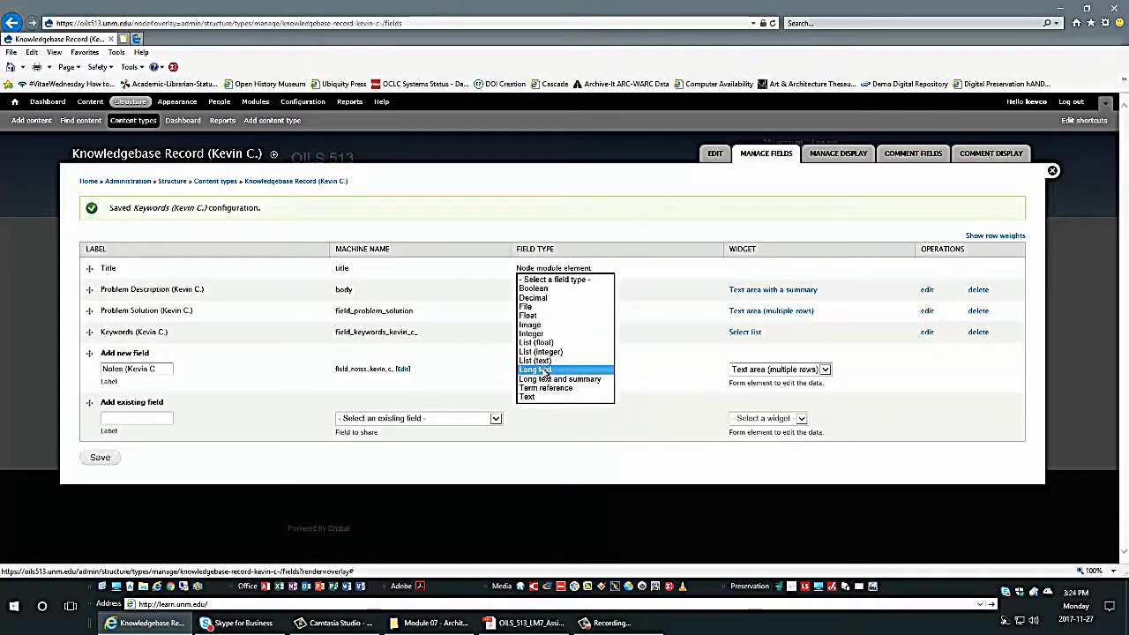
{"action": "left_click", "coordinate": [547, 370]}
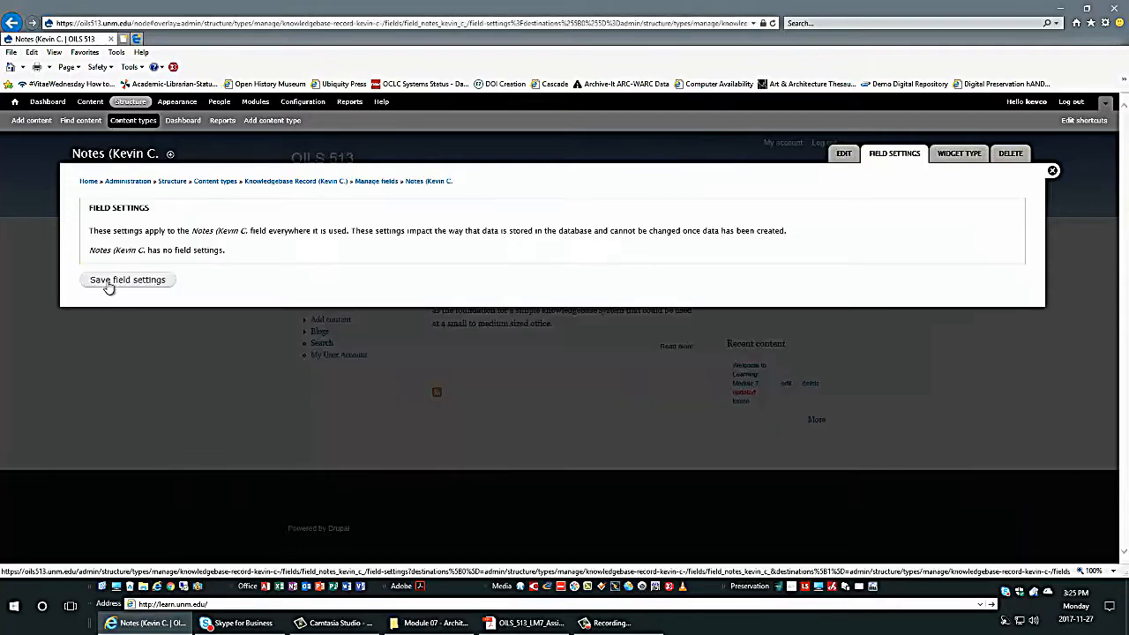
Save the Notes field's settings, leaving its label, text processing and number of values at their defaults.
{"action": "left_click", "coordinate": [107, 285]}
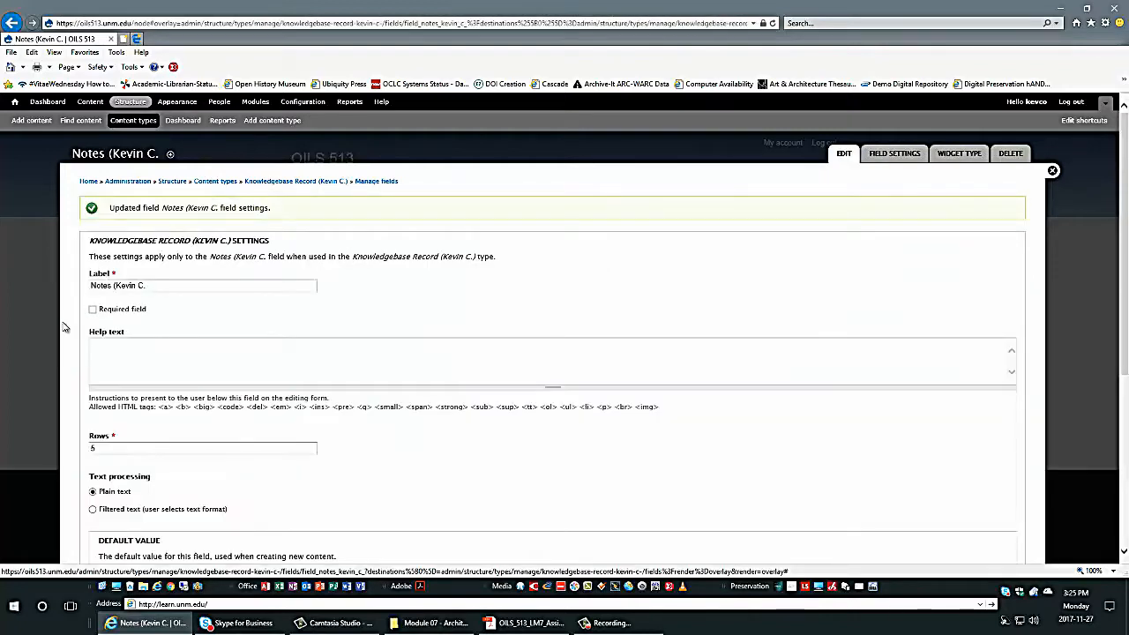
{"action": "scroll", "coordinate": [66, 335], "scroll_direction": "down", "scroll_amount": 5}
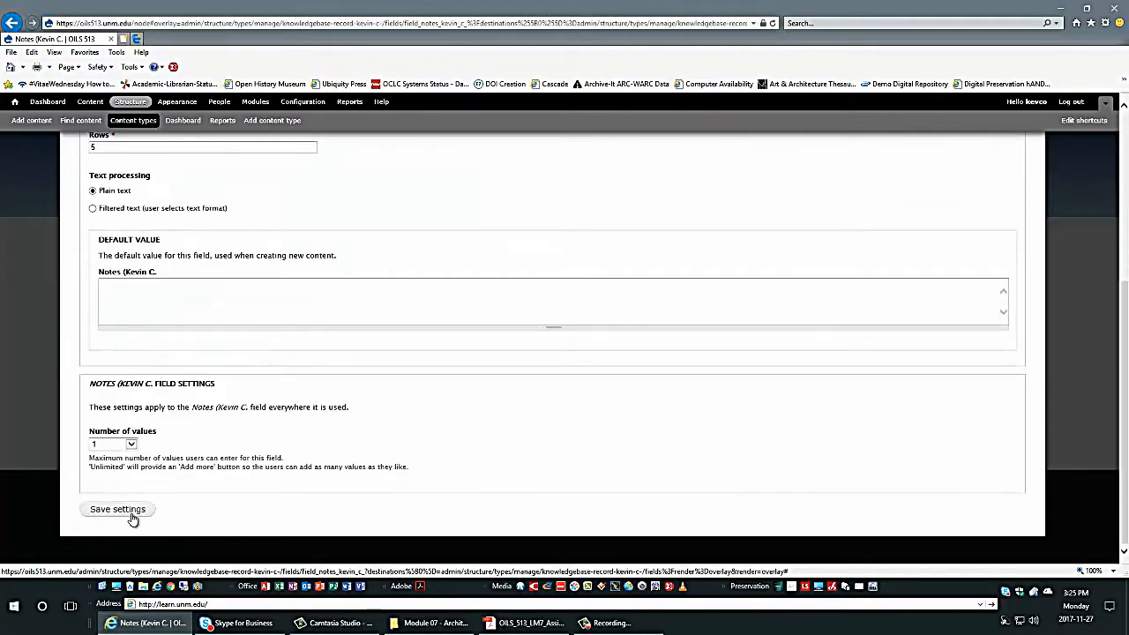
{"action": "left_click", "coordinate": [123, 511]}
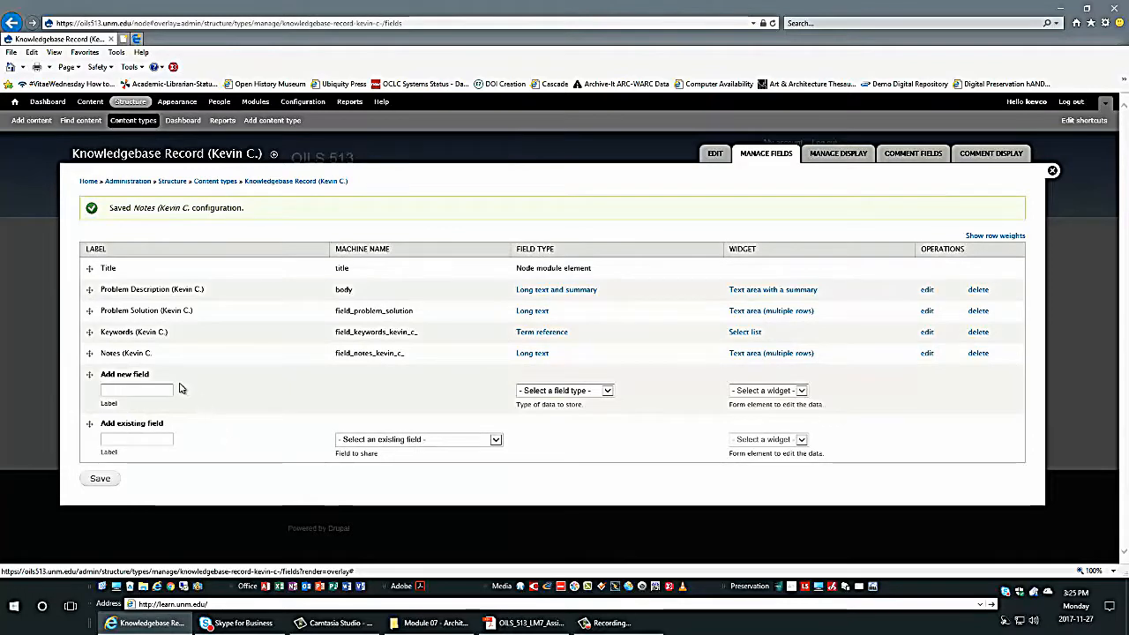
Add the missing closing parenthesis to the end of the Notes field's label and save its settings.
{"action": "left_click", "coordinate": [927, 352]}
{"action": "left_click", "coordinate": [161, 252]}
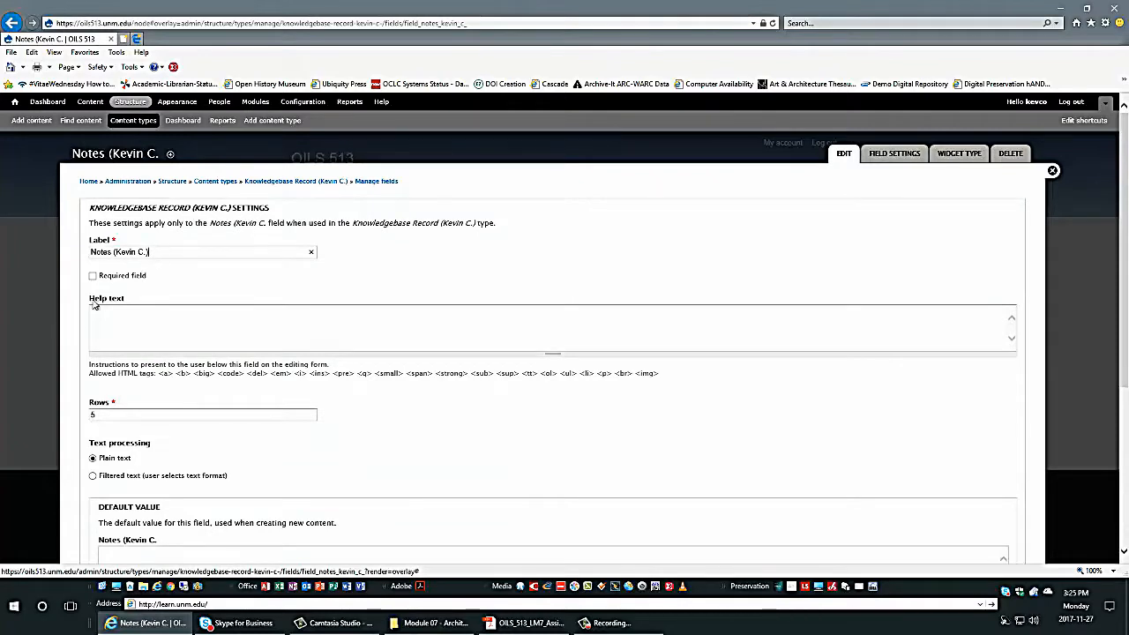
{"action": "scroll", "coordinate": [72, 335], "scroll_direction": "down", "scroll_amount": 3}
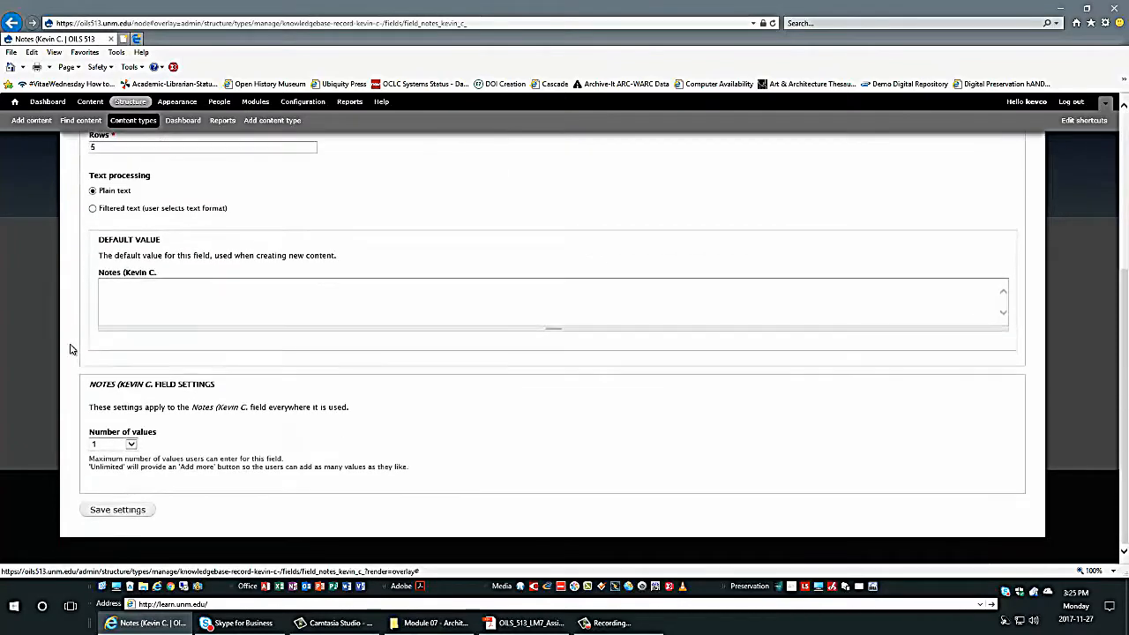
{"action": "left_click", "coordinate": [98, 510]}
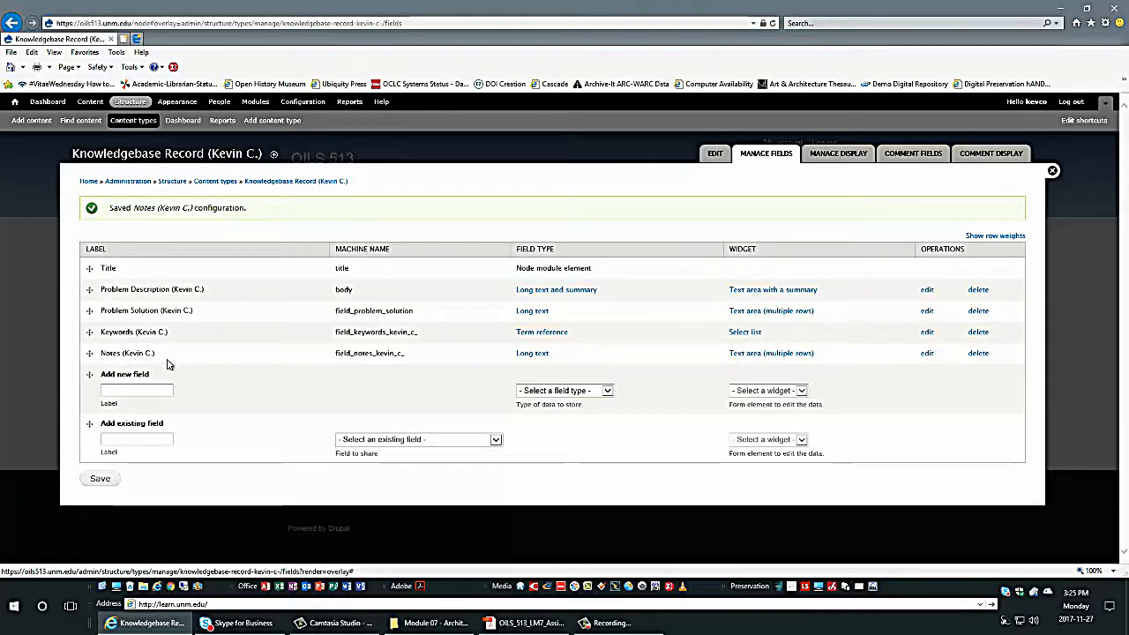
Save the Knowledgebase Record type's field list and close the administration overlay.
{"action": "left_click_drag", "start_coordinate": [169, 362], "coordinate": [88, 272]}
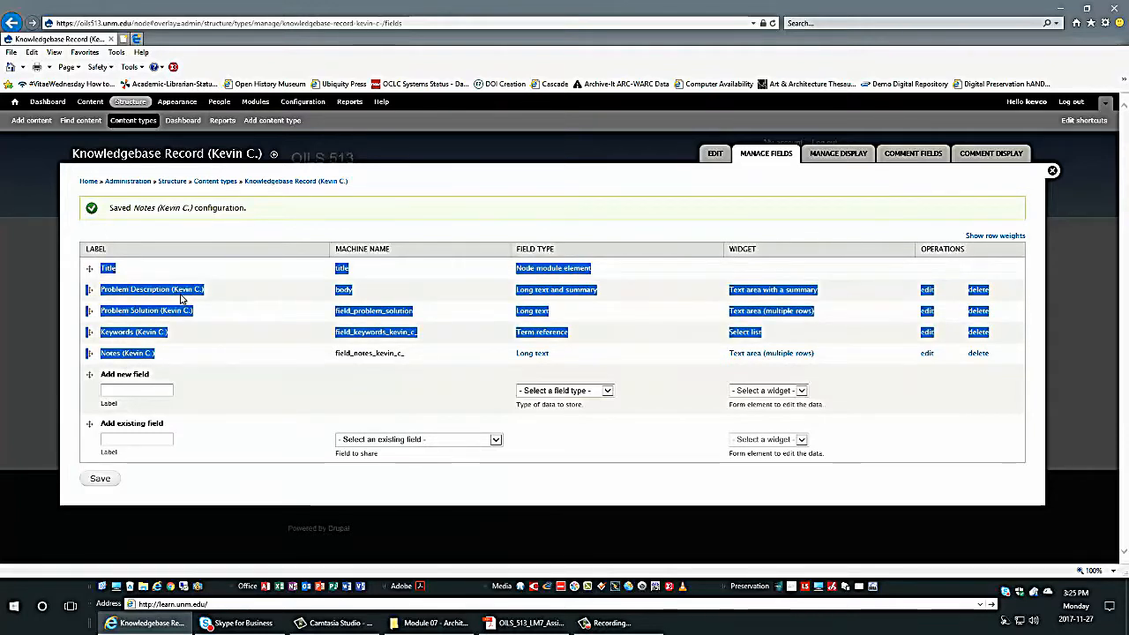
{"action": "left_click", "coordinate": [128, 291]}
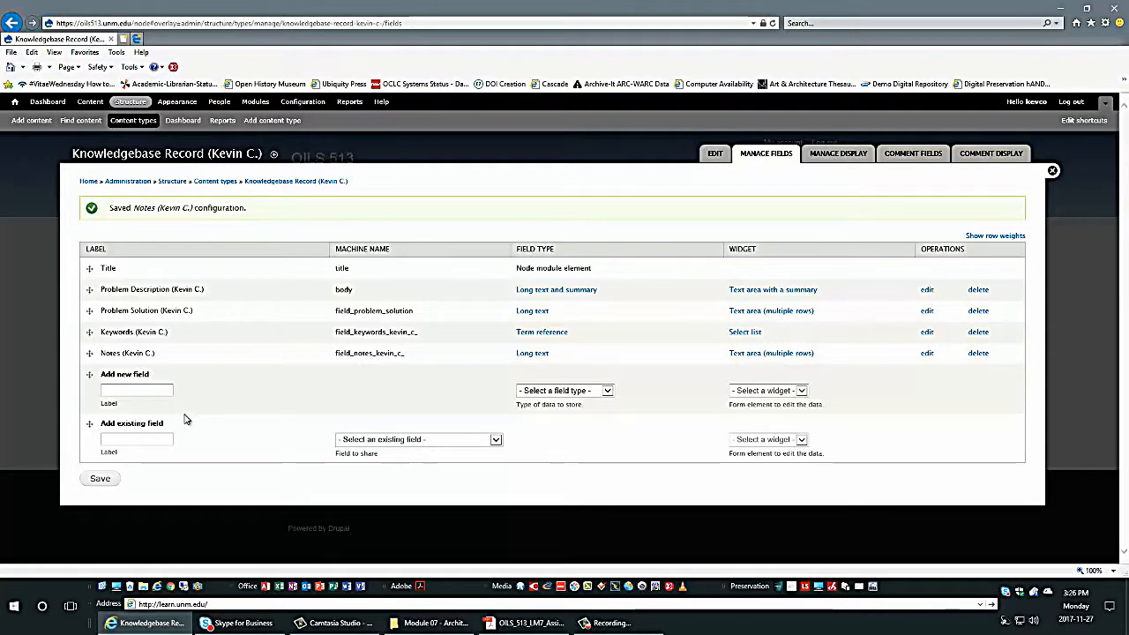
{"action": "left_click", "coordinate": [99, 480]}
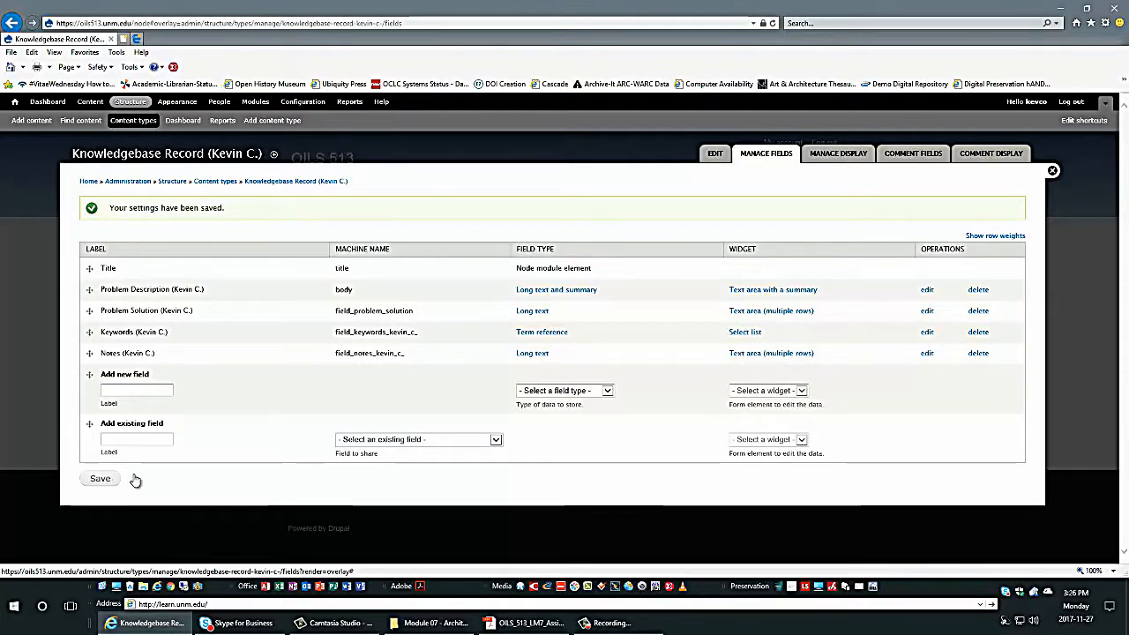
{"action": "left_click", "coordinate": [1053, 172]}
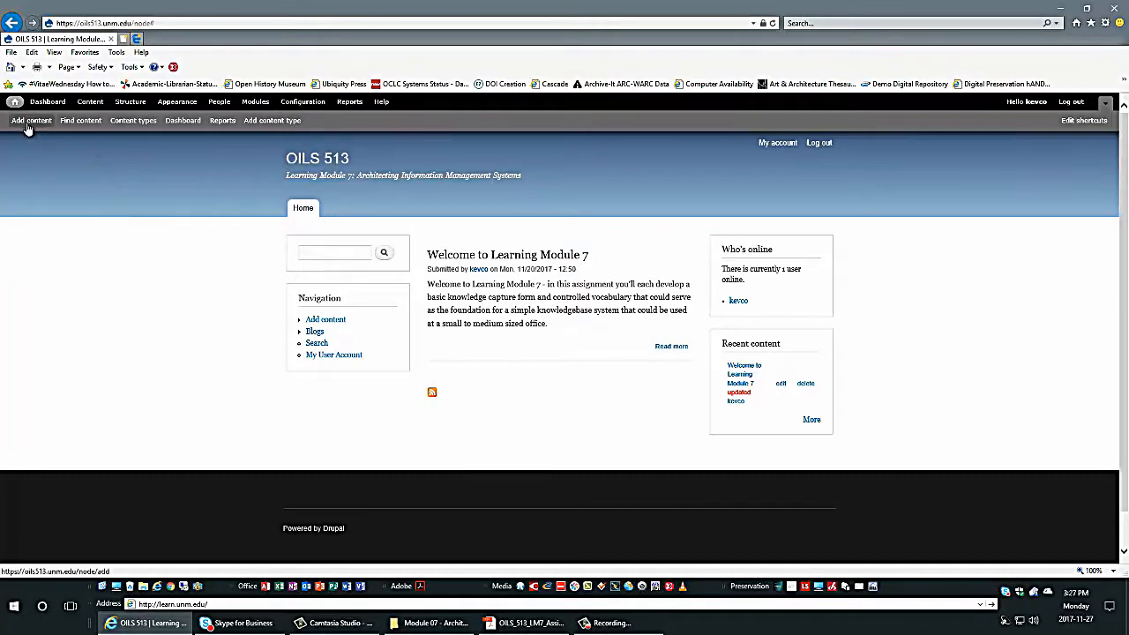
Start a new content item of the Knowledgebase Record type and title it "KB Record 1".
{"action": "left_click", "coordinate": [91, 104]}
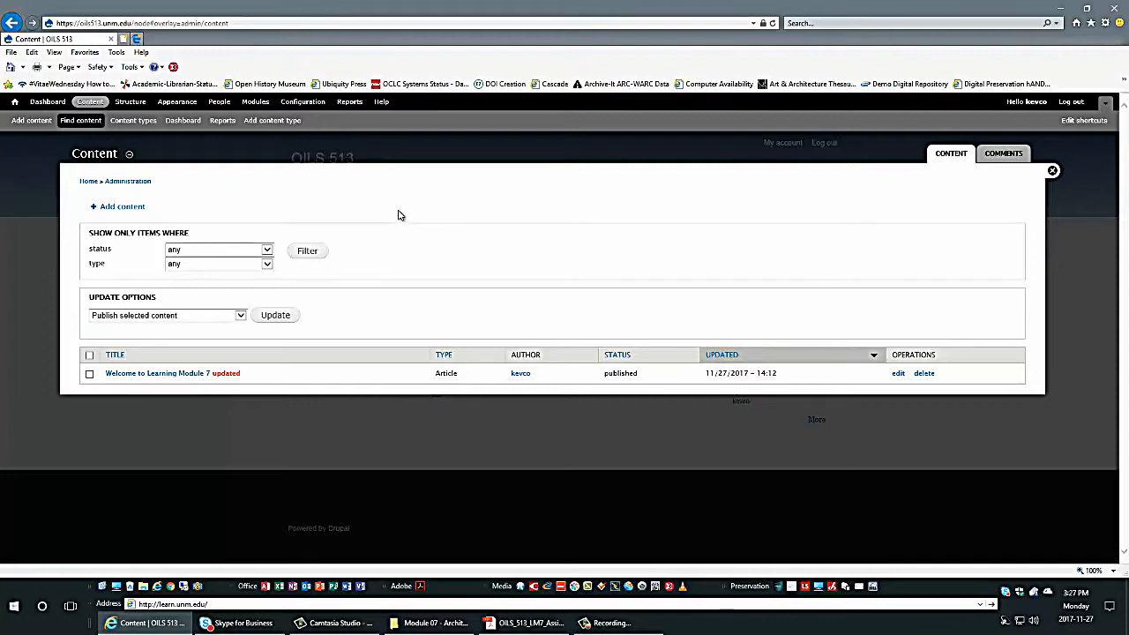
{"action": "left_click", "coordinate": [118, 208]}
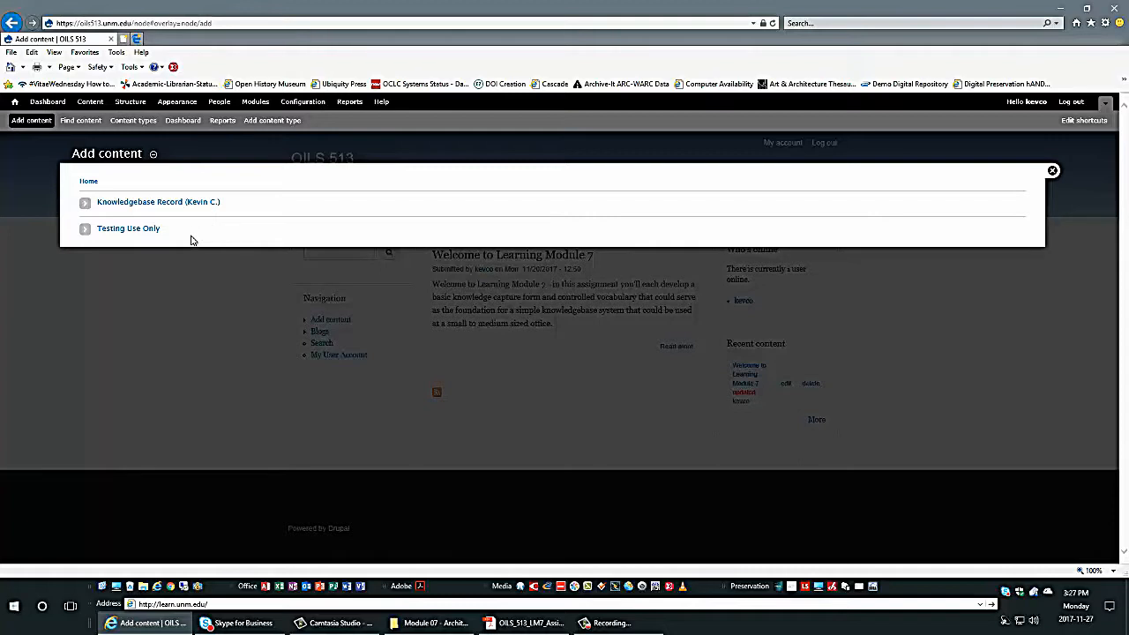
{"action": "left_click", "coordinate": [125, 204]}
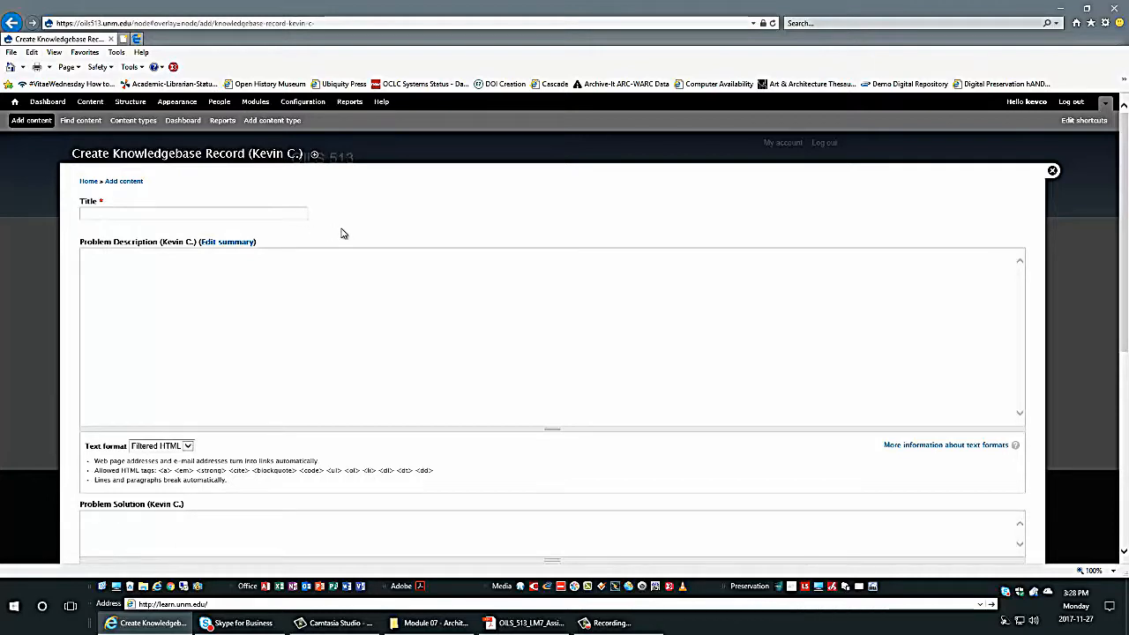
{"action": "left_click", "coordinate": [214, 213]}
{"action": "type", "text": "KB Re"}
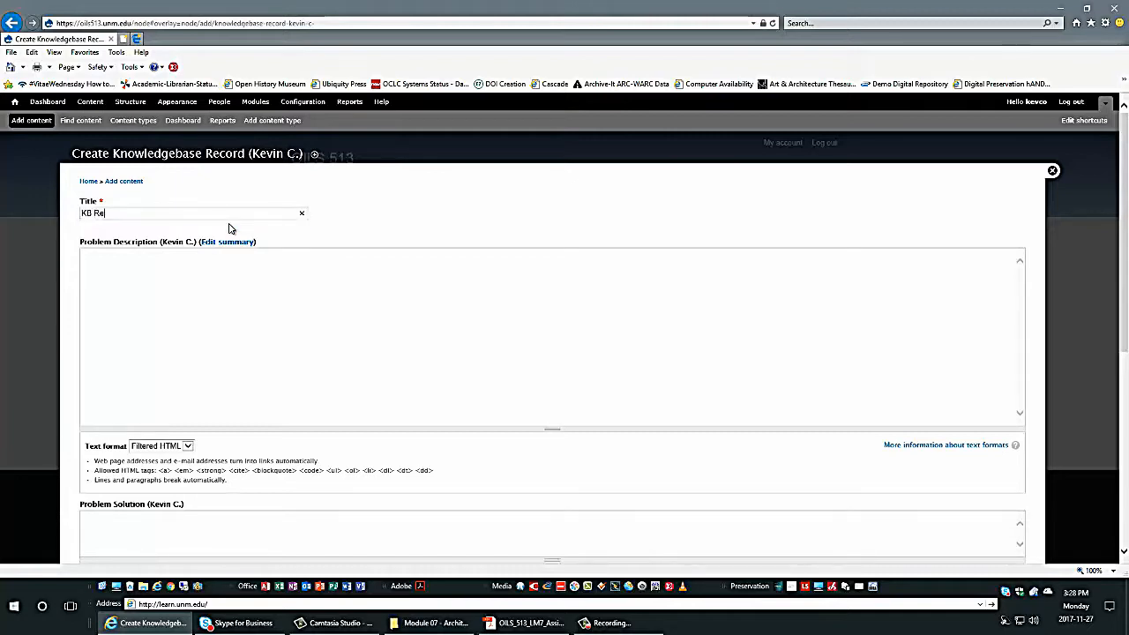
{"action": "type", "text": "cord 1"}
Enter the problem description "Website is not user friendly and doesn't allow rapid record entry.".
{"action": "left_click", "coordinate": [144, 261]}
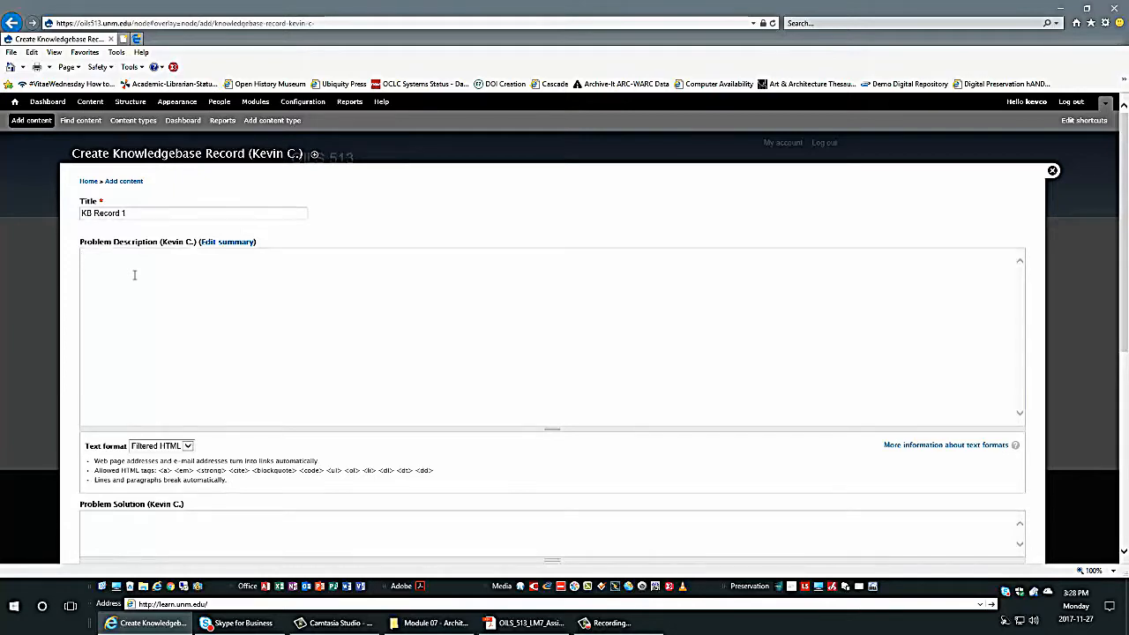
{"action": "type", "text": "Websit"}
{"action": "type", "text": "e is not user friendly and doesn't allow rapid record entry."}
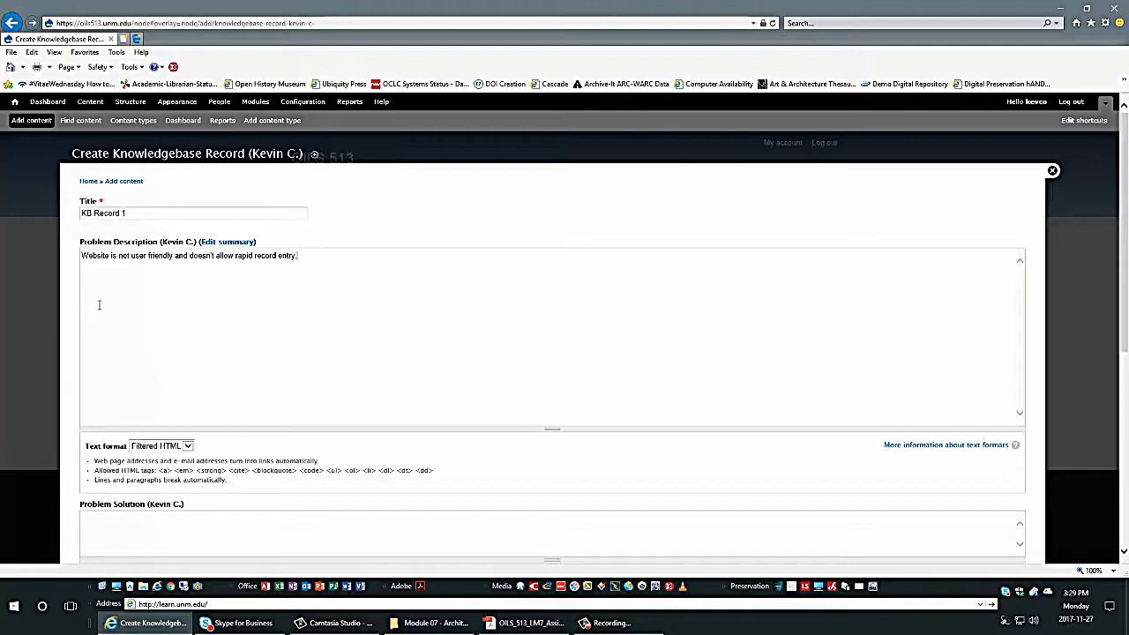
Enter the problem solution "Inform employees to use rapid entry mode by clicking the + icon on the database toolbar.".
{"action": "scroll", "coordinate": [94, 306], "scroll_direction": "down", "scroll_amount": 1}
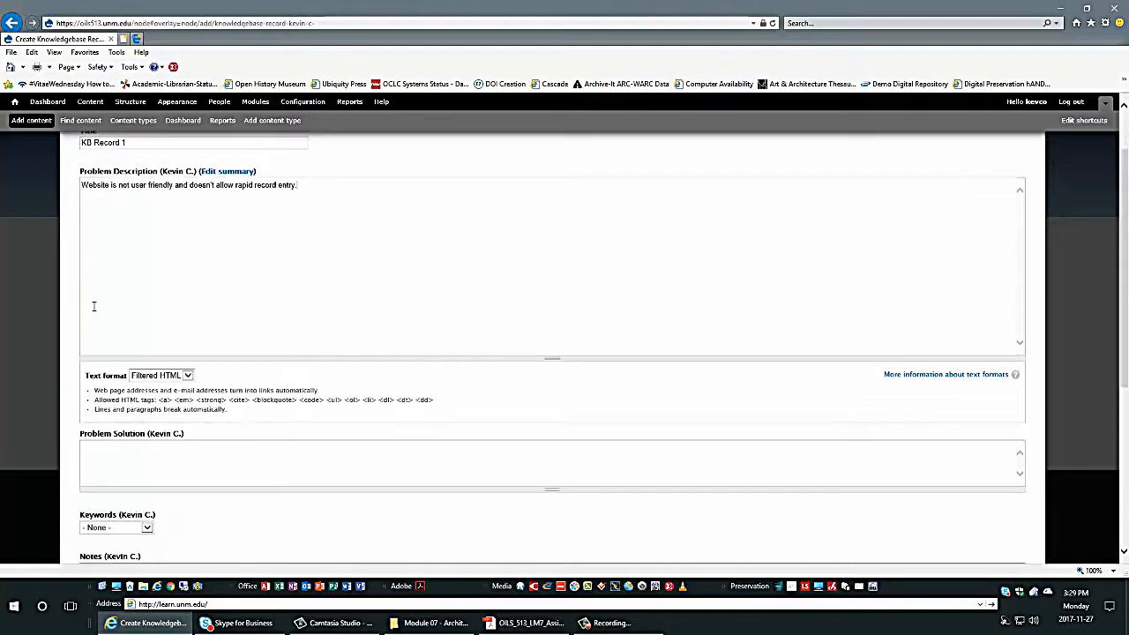
{"action": "scroll", "coordinate": [95, 306], "scroll_direction": "up", "scroll_amount": 1}
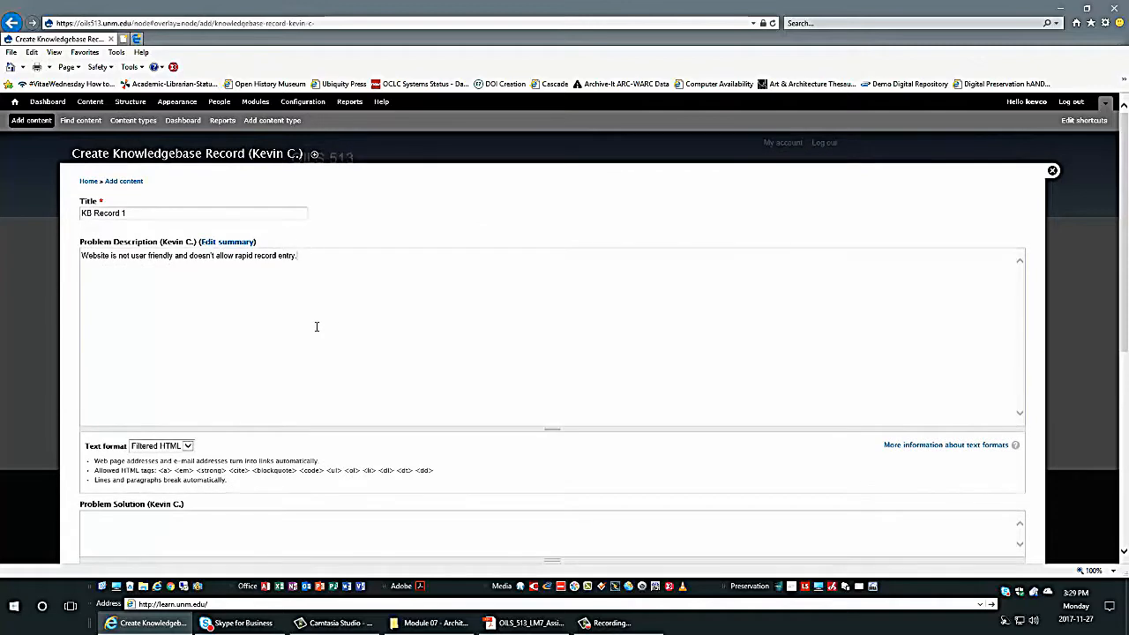
{"action": "scroll", "coordinate": [316, 327], "scroll_direction": "down", "scroll_amount": 4}
{"action": "scroll", "coordinate": [312, 329], "scroll_direction": "up", "scroll_amount": 1}
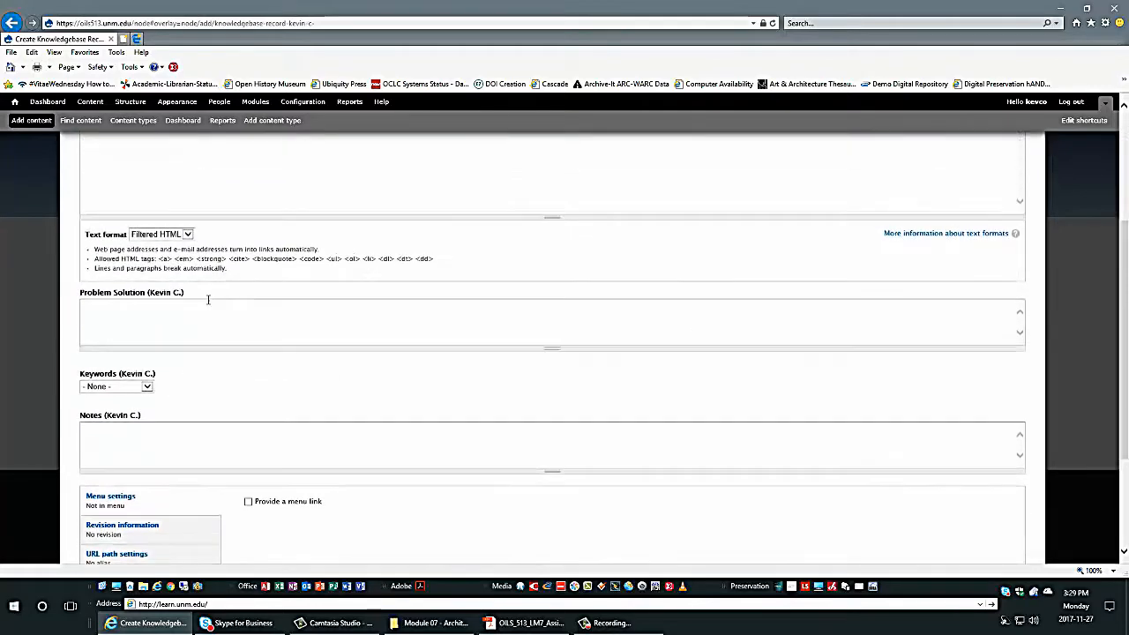
{"action": "left_click", "coordinate": [131, 318]}
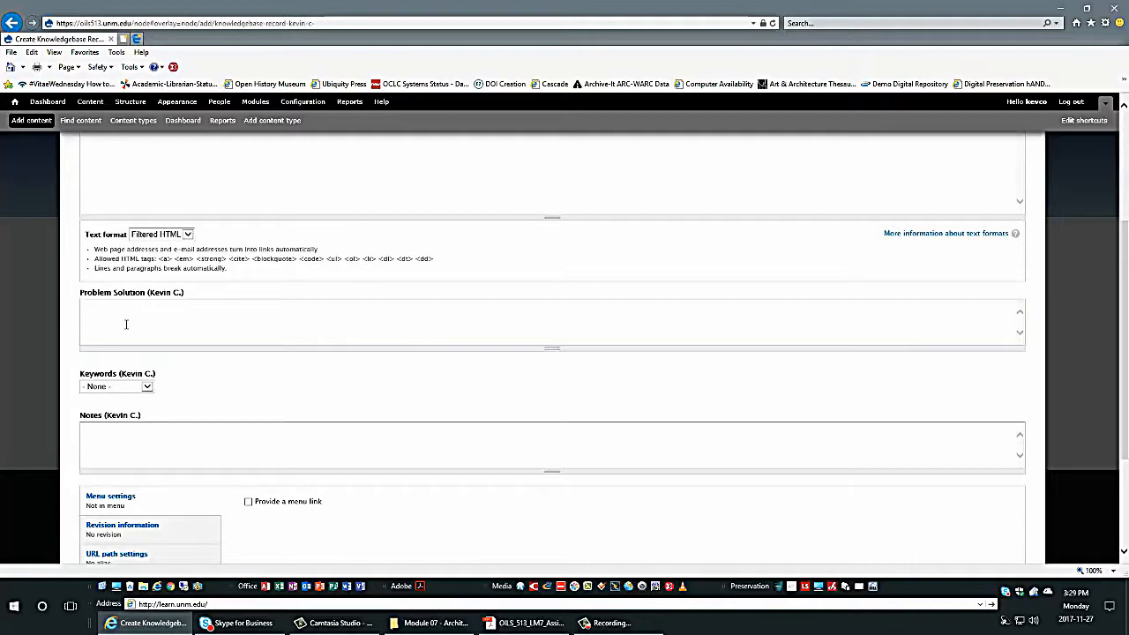
{"action": "type", "text": "form employees to us"}
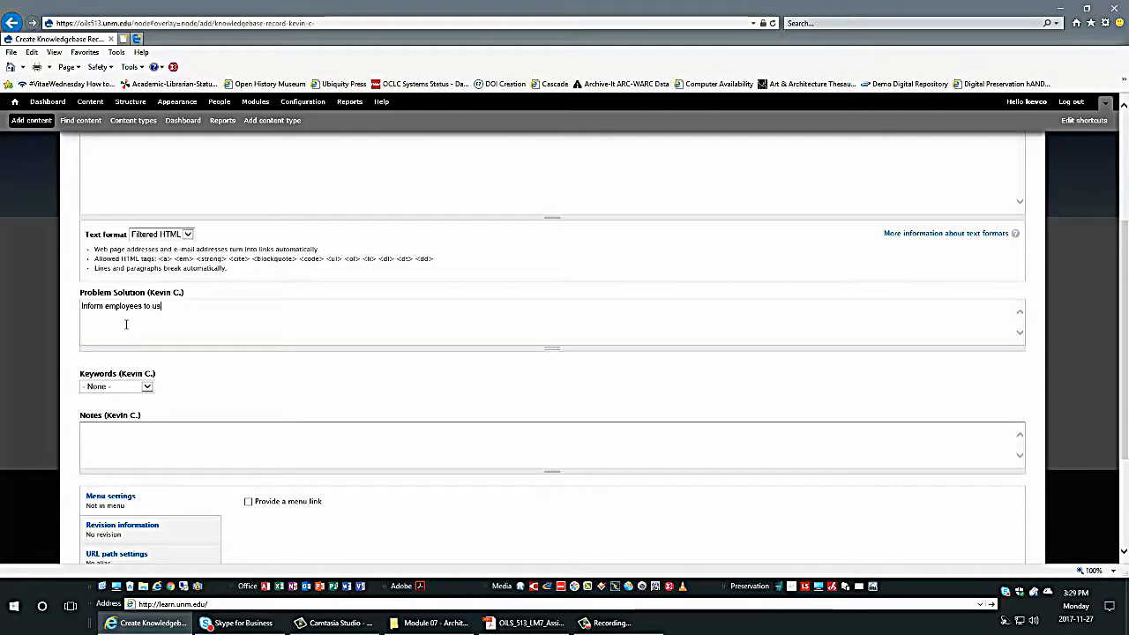
{"action": "type", "text": "e rapid entry mode by clicking"}
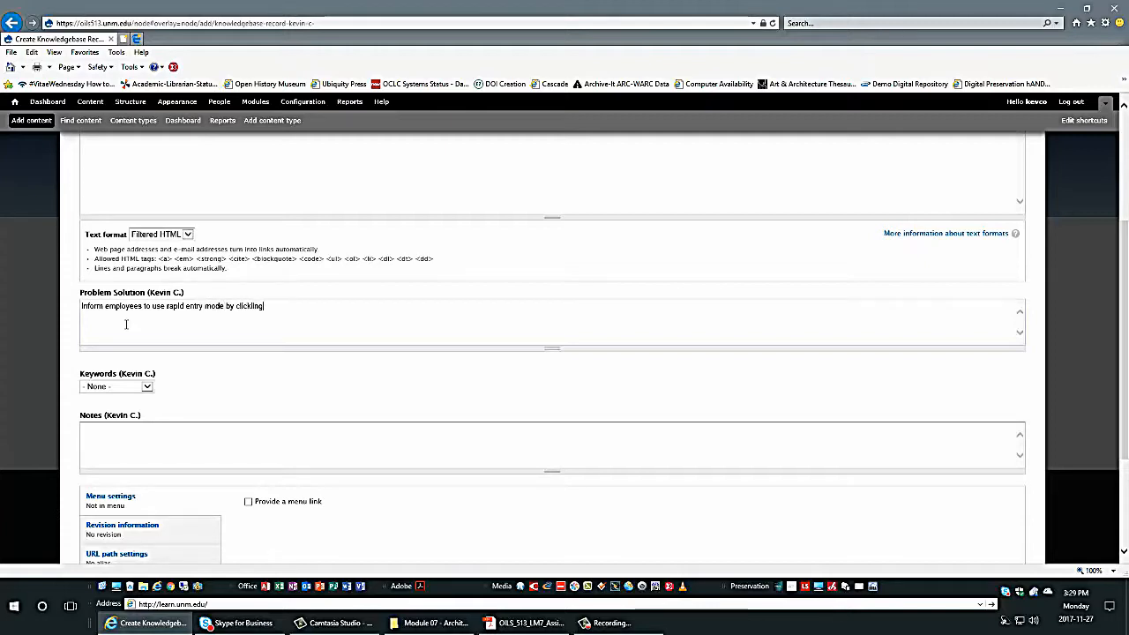
{"action": "key", "text": "BackSpace"}
{"action": "key", "text": "BackSpace"}
{"action": "type", "text": "n og the + icon on the database too"}
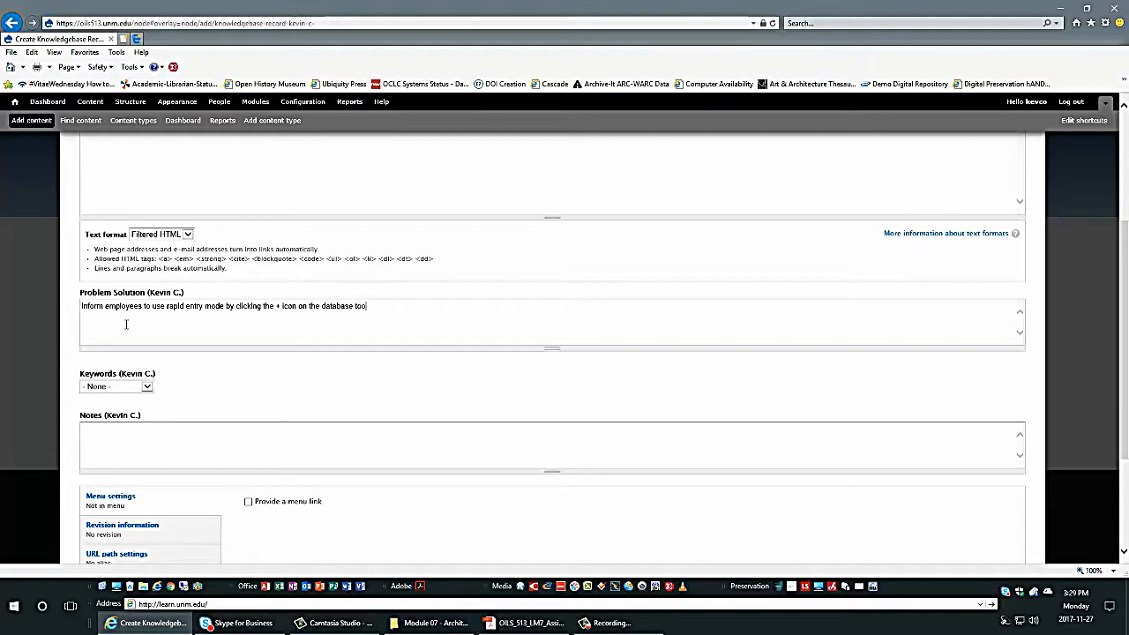
{"action": "type", "text": "lbar."}
Choose Creation as the record's keyword and enter the note "Need to update office documentation.".
{"action": "left_click", "coordinate": [146, 390]}
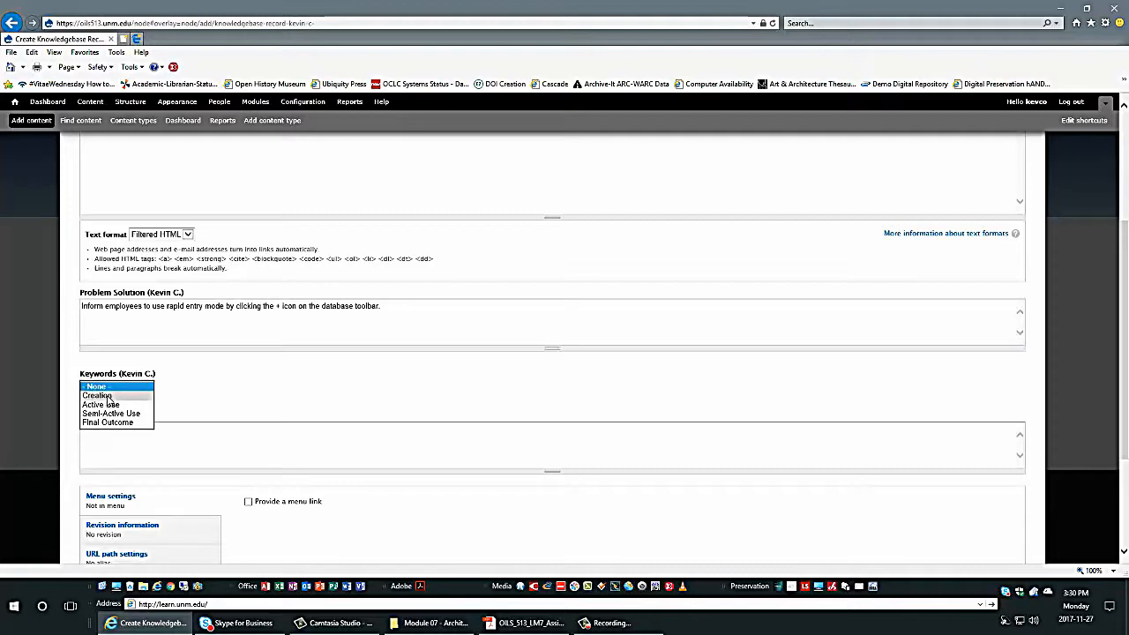
{"action": "left_click", "coordinate": [109, 396]}
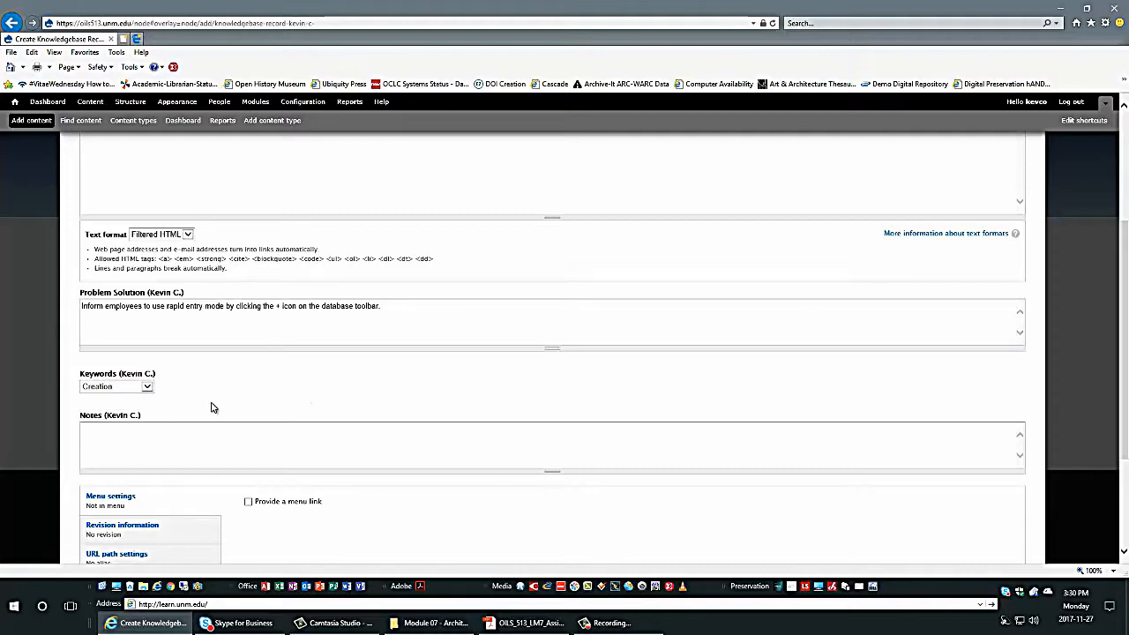
{"action": "left_click", "coordinate": [180, 427]}
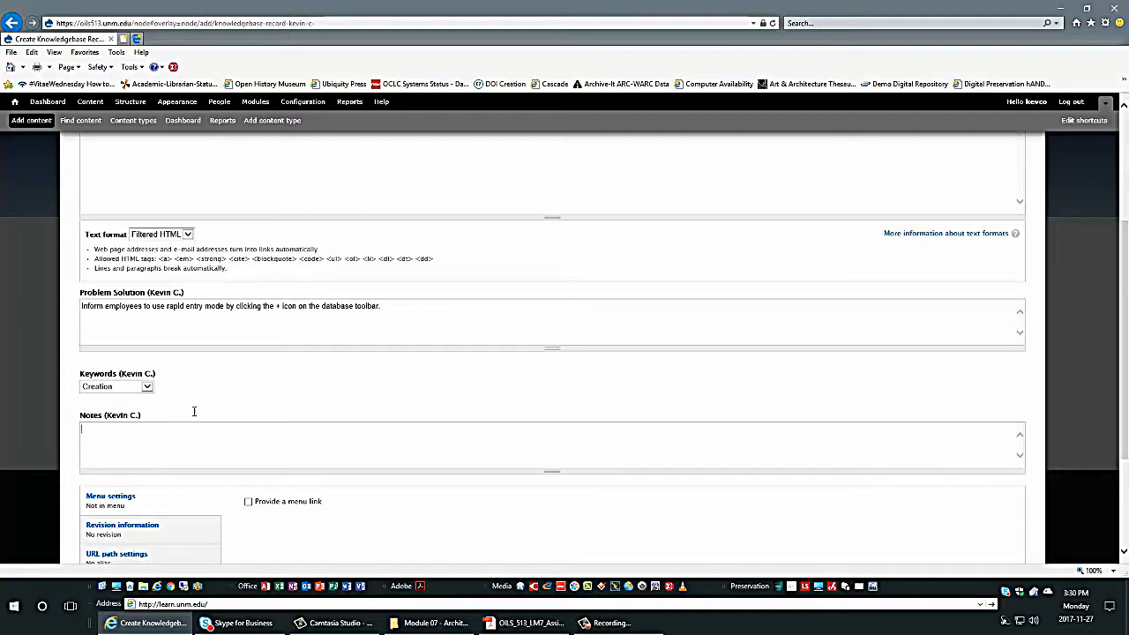
{"action": "scroll", "coordinate": [189, 418], "scroll_direction": "down", "scroll_amount": 1}
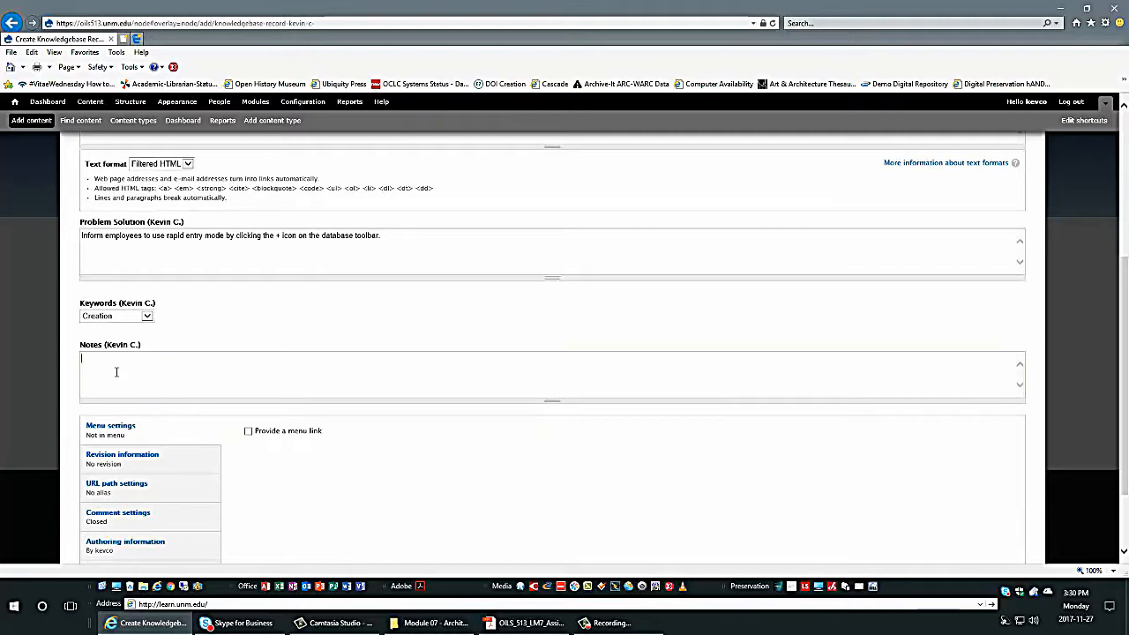
{"action": "type", "text": "Need to update office e"}
{"action": "key", "text": "BackSpace"}
{"action": "type", "text": "documentation."}
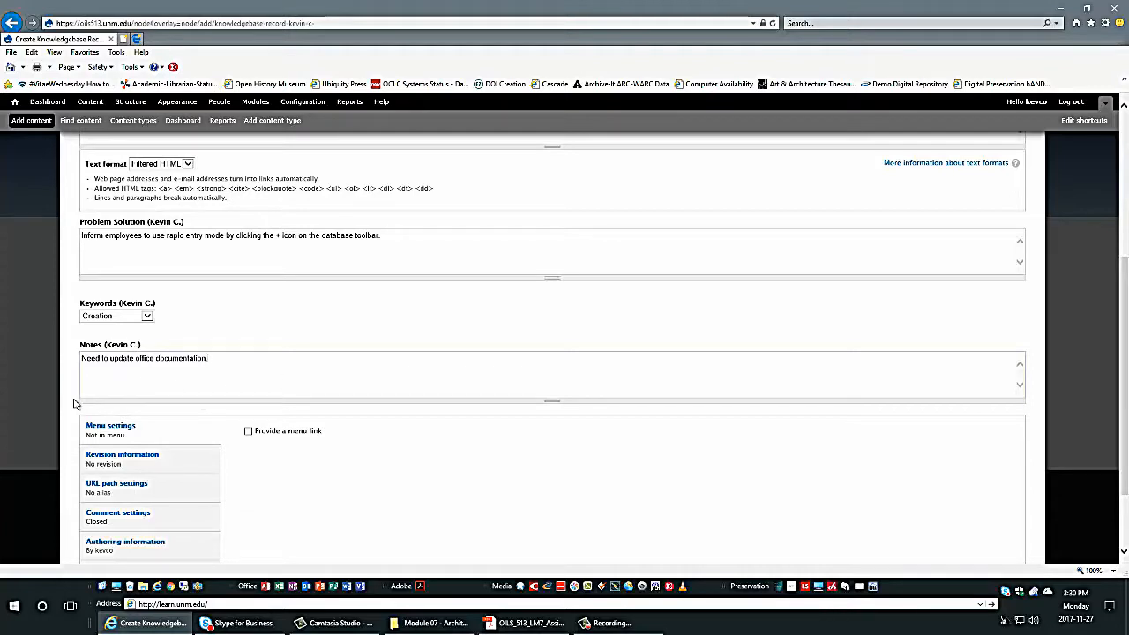
Save the new knowledgebase record and highlight the title on its published page.
{"action": "scroll", "coordinate": [73, 410], "scroll_direction": "down", "scroll_amount": 2}
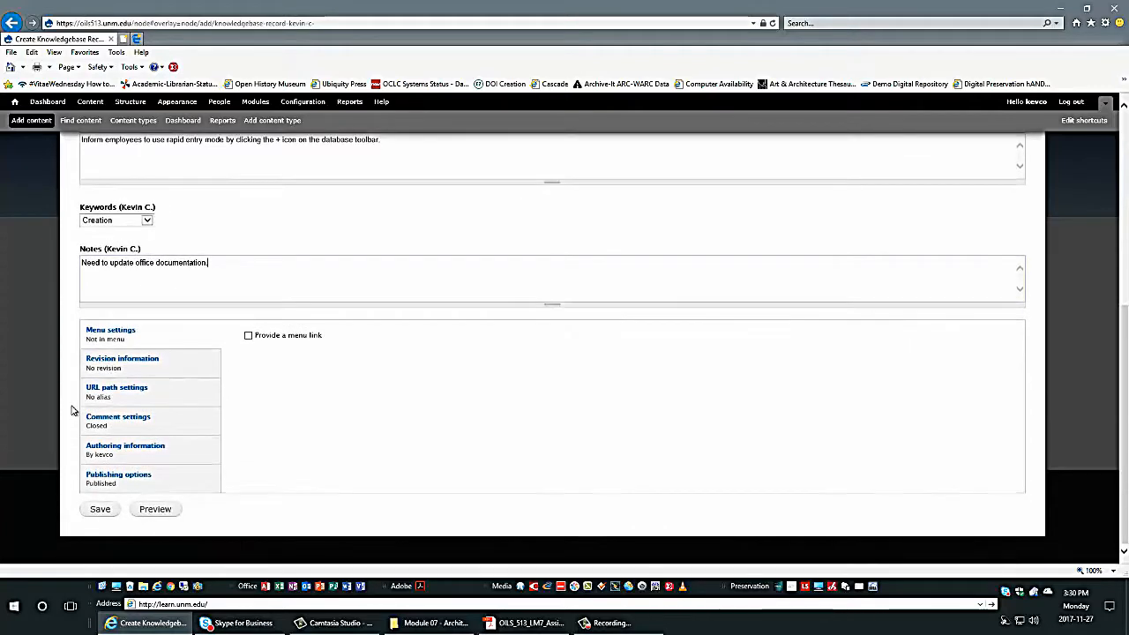
{"action": "left_click", "coordinate": [100, 511]}
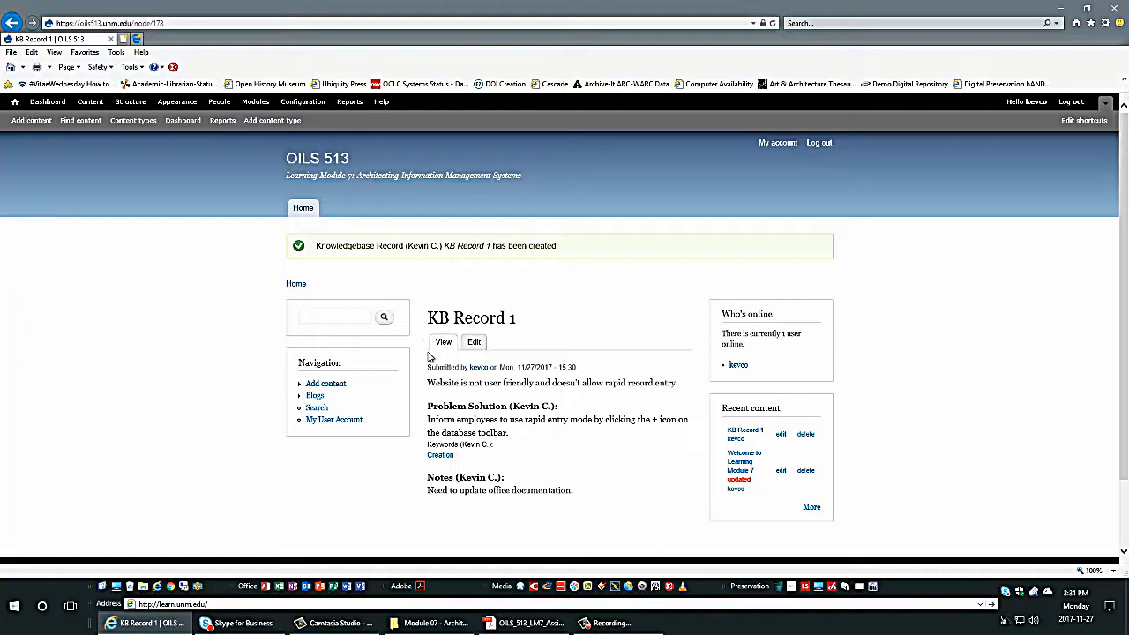
{"action": "left_click_drag", "start_coordinate": [520, 330], "coordinate": [427, 326]}
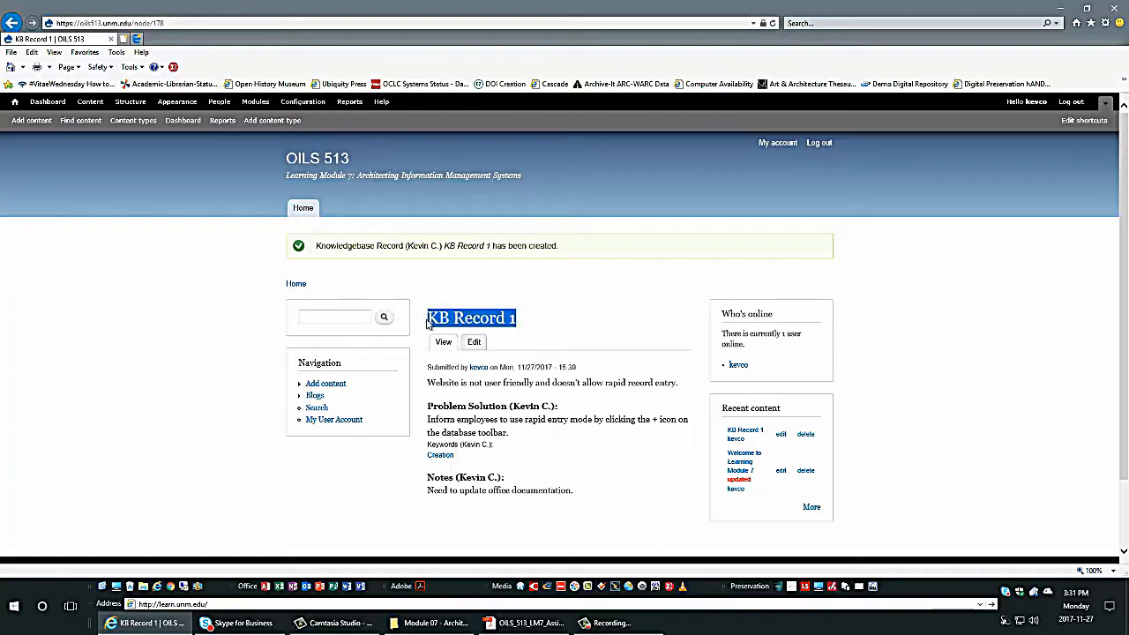
Highlight the problem description, solution and note in turn on the published KB Record 1 page.
{"action": "left_click_drag", "start_coordinate": [427, 382], "coordinate": [675, 385]}
{"action": "left_click_drag", "start_coordinate": [426, 420], "coordinate": [536, 438]}
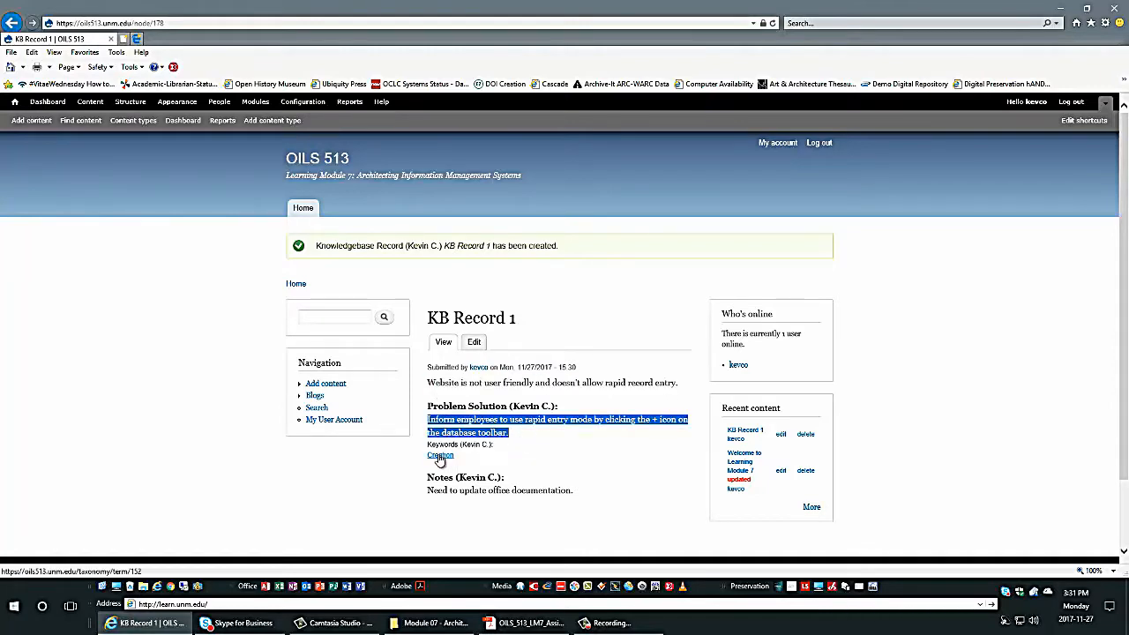
{"action": "left_click_drag", "start_coordinate": [418, 456], "coordinate": [578, 506]}
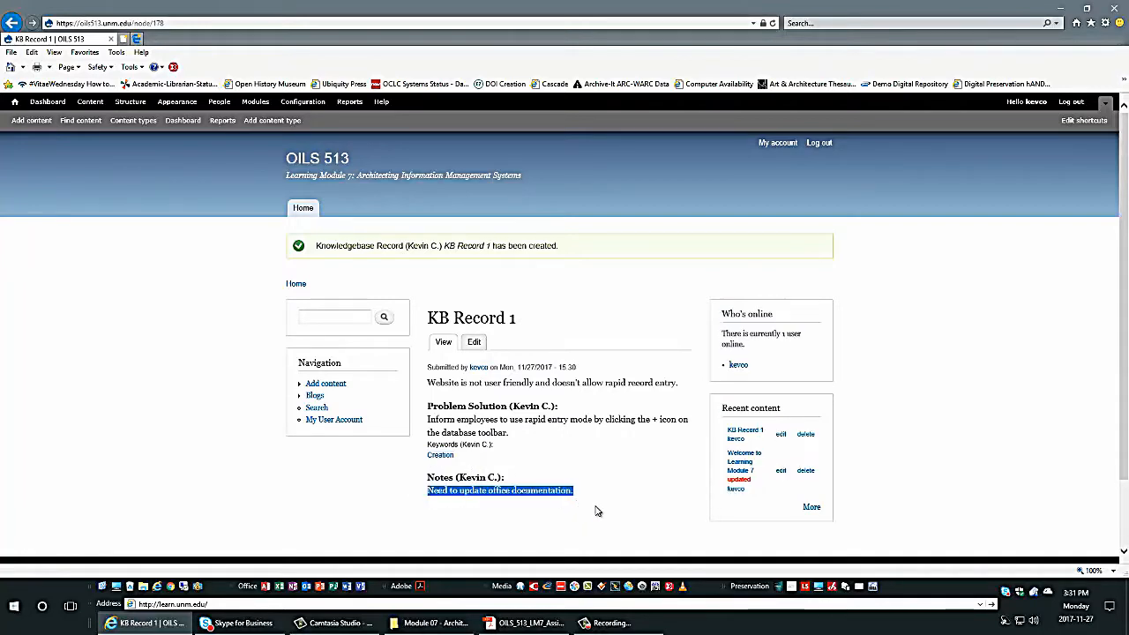
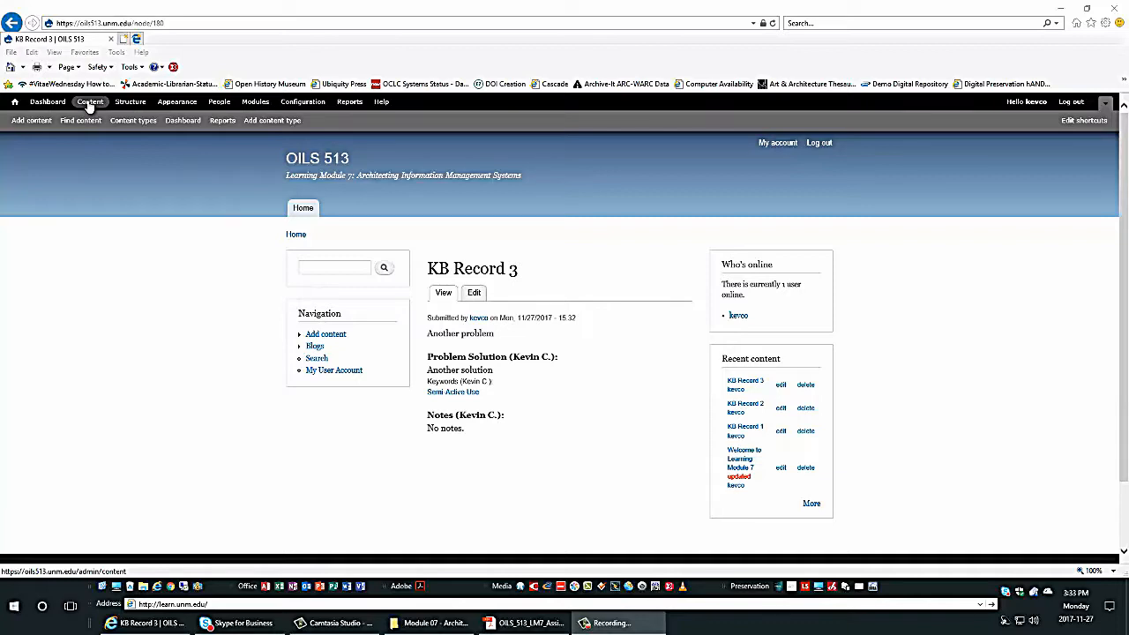
Review the site's content list of knowledgebase records and close it.
{"action": "left_click", "coordinate": [89, 104]}
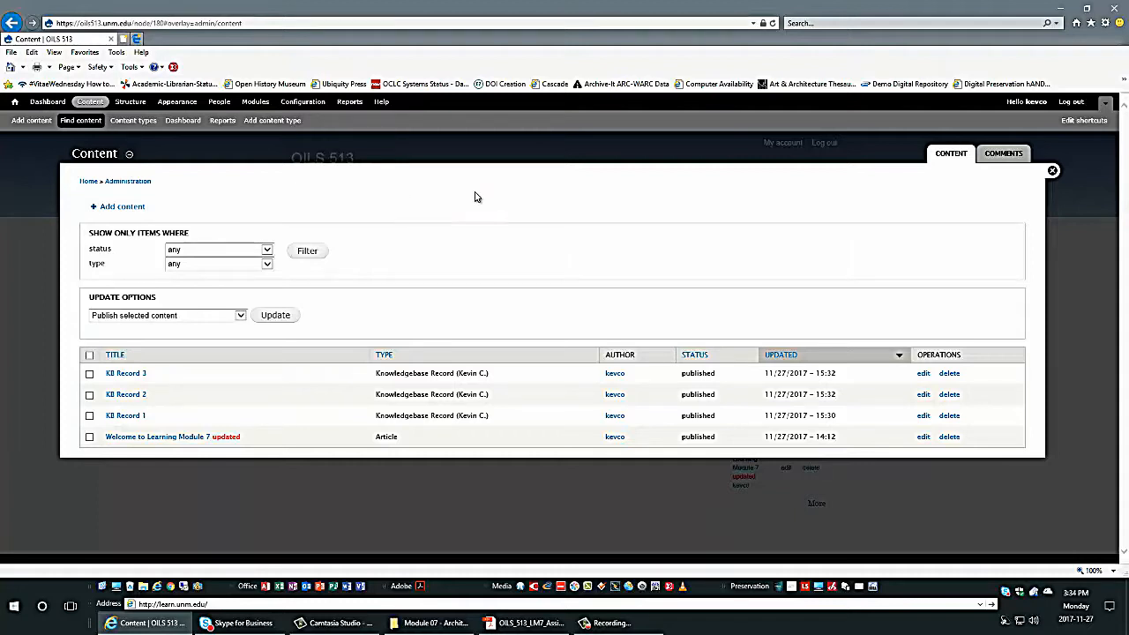
{"action": "left_click", "coordinate": [1052, 172]}
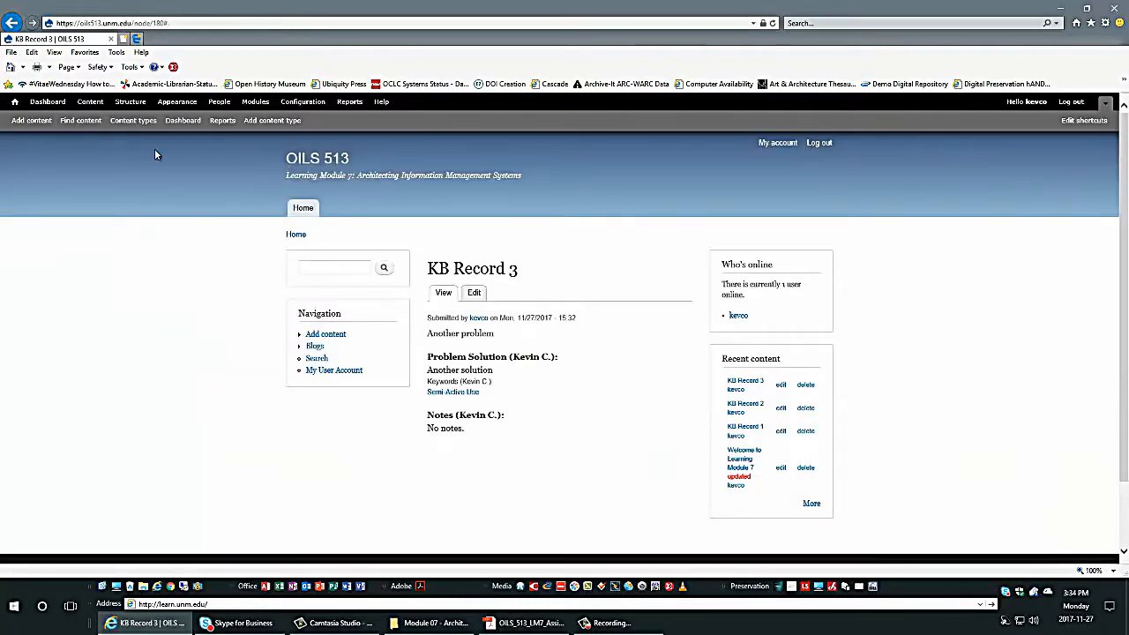
Look through the site's existing Views and start adding a new view.
{"action": "left_click", "coordinate": [130, 104]}
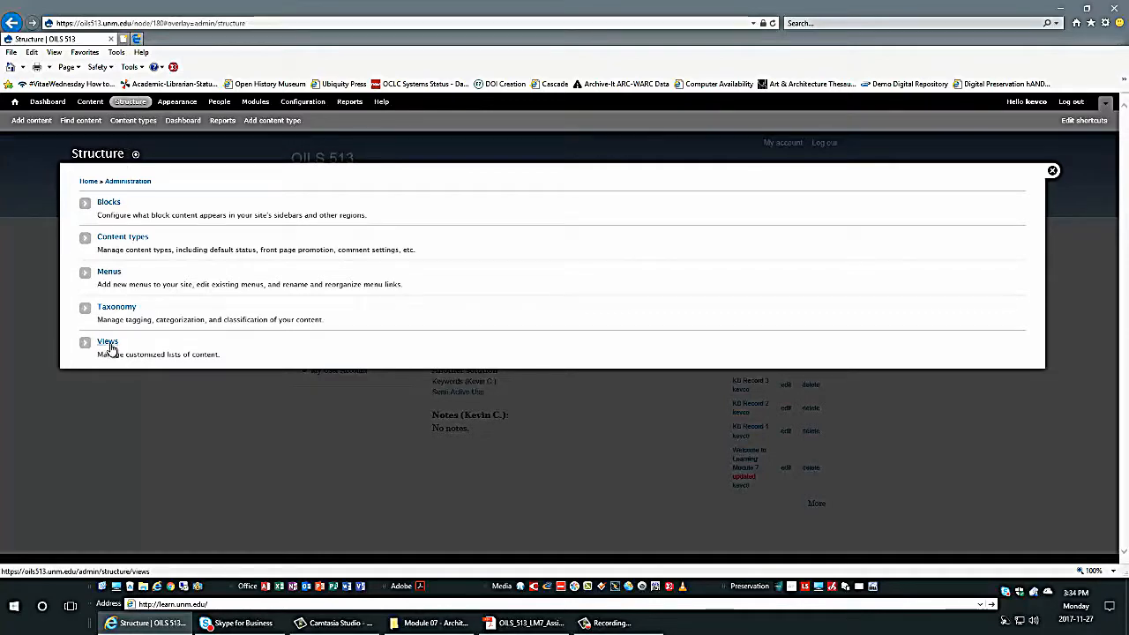
{"action": "left_click", "coordinate": [107, 344]}
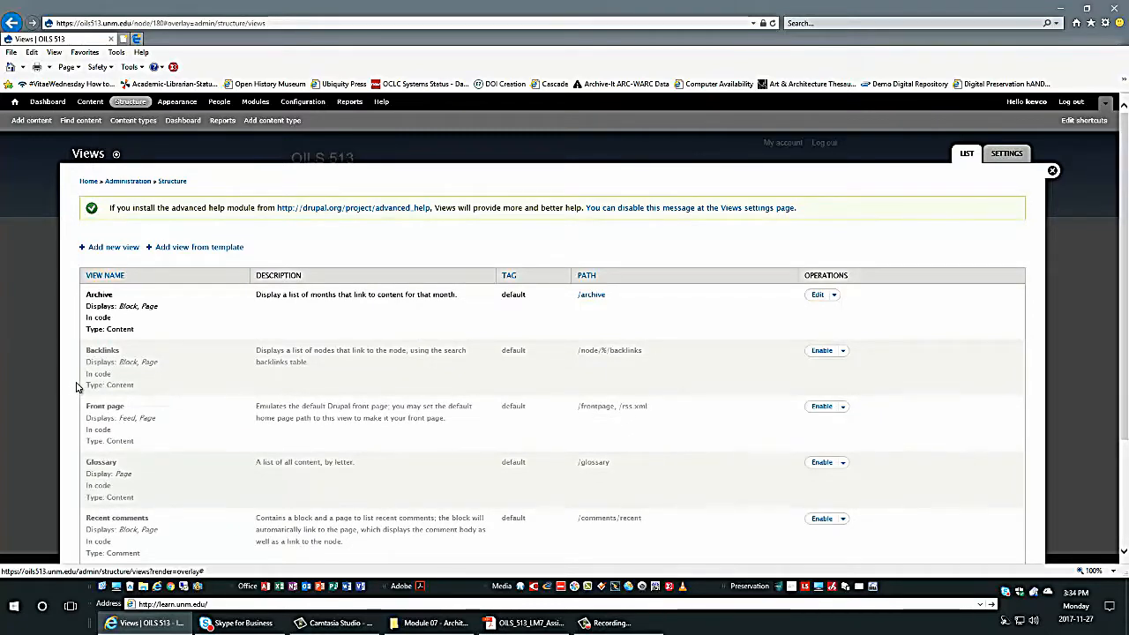
{"action": "scroll", "coordinate": [75, 389], "scroll_direction": "down", "scroll_amount": 2}
{"action": "scroll", "coordinate": [75, 388], "scroll_direction": "up", "scroll_amount": 2}
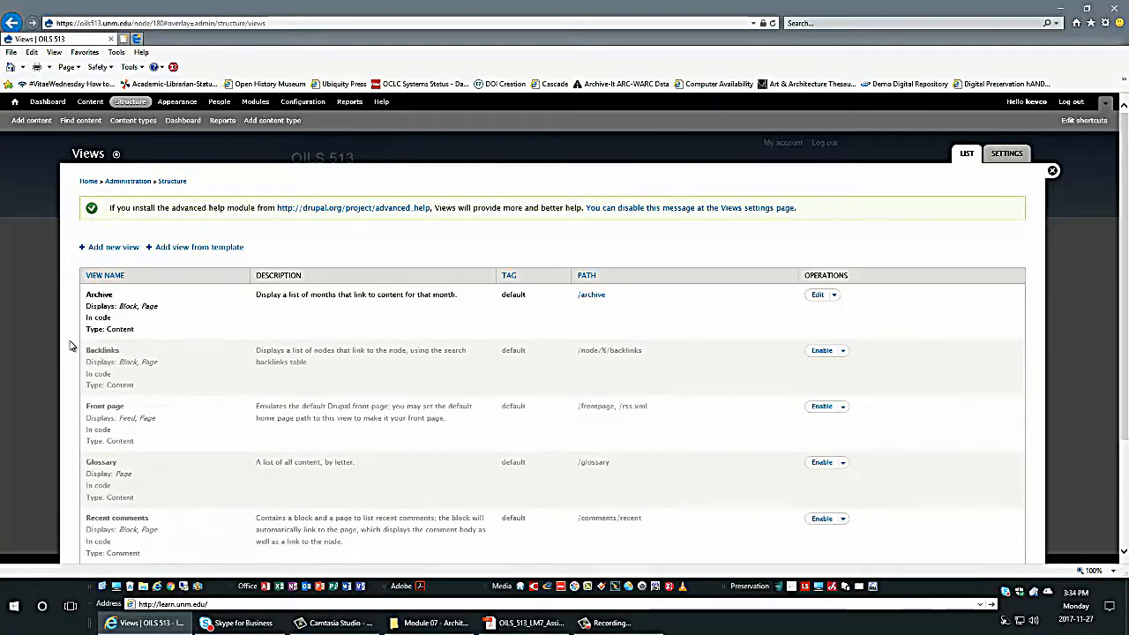
{"action": "scroll", "coordinate": [74, 397], "scroll_direction": "down", "scroll_amount": 3}
{"action": "scroll", "coordinate": [78, 407], "scroll_direction": "up", "scroll_amount": 3}
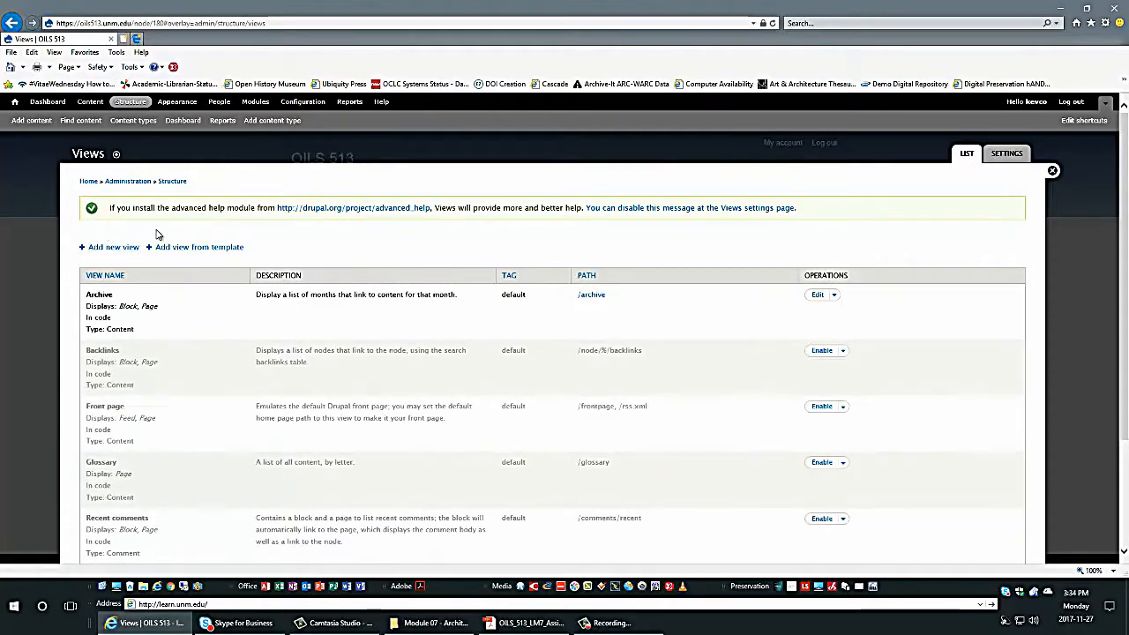
{"action": "left_click", "coordinate": [110, 249]}
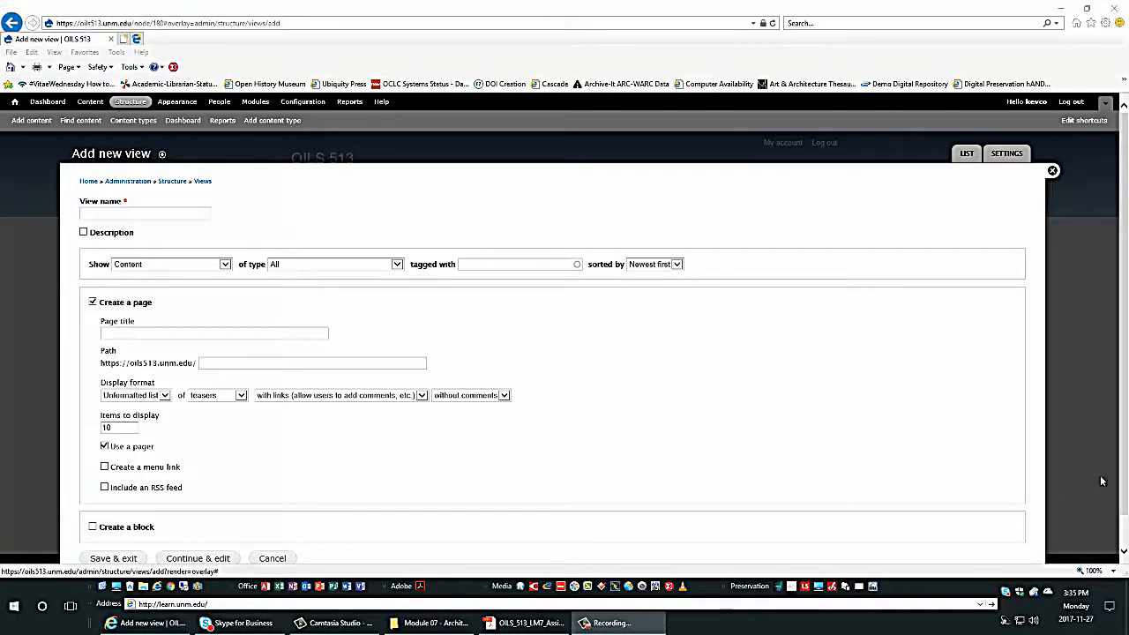
Name the view "Knowledgebase View" followed by the creator's name in parentheses, and continue to its edit page.
{"action": "left_click", "coordinate": [127, 215]}
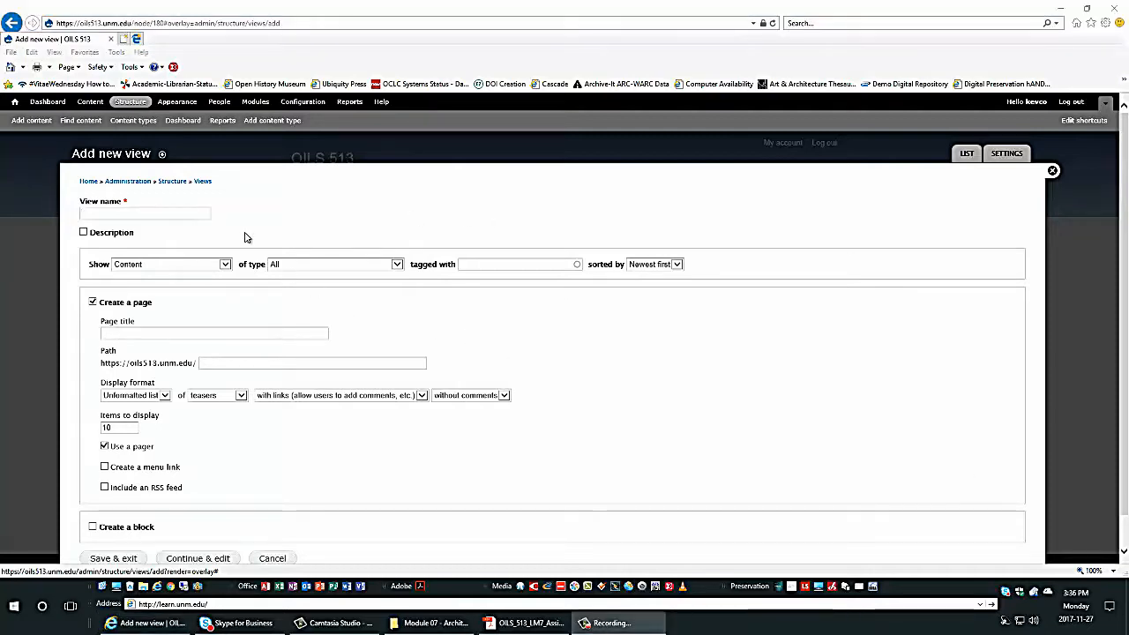
{"action": "left_click", "coordinate": [185, 213]}
{"action": "left_click", "coordinate": [185, 213]}
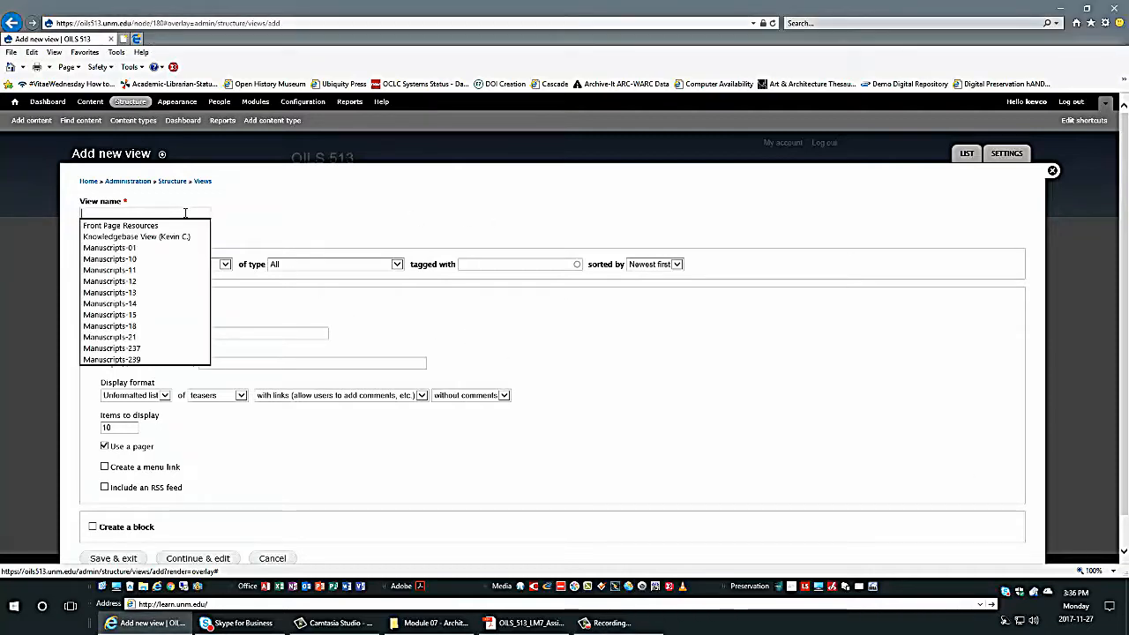
{"action": "type", "text": "Know"}
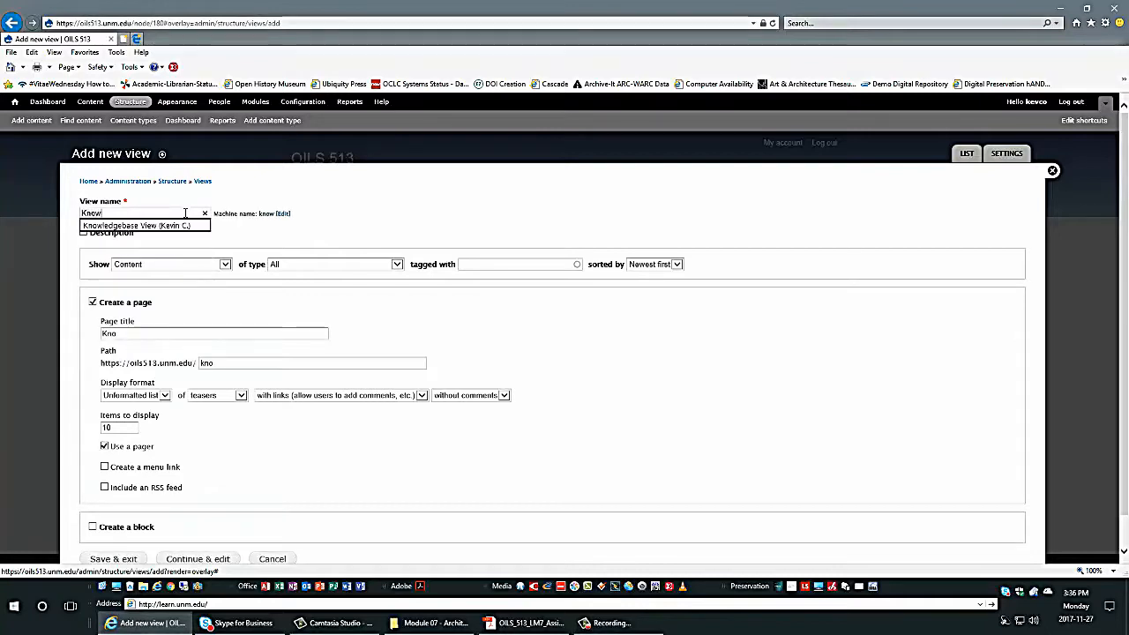
{"action": "type", "text": "ledgeb"}
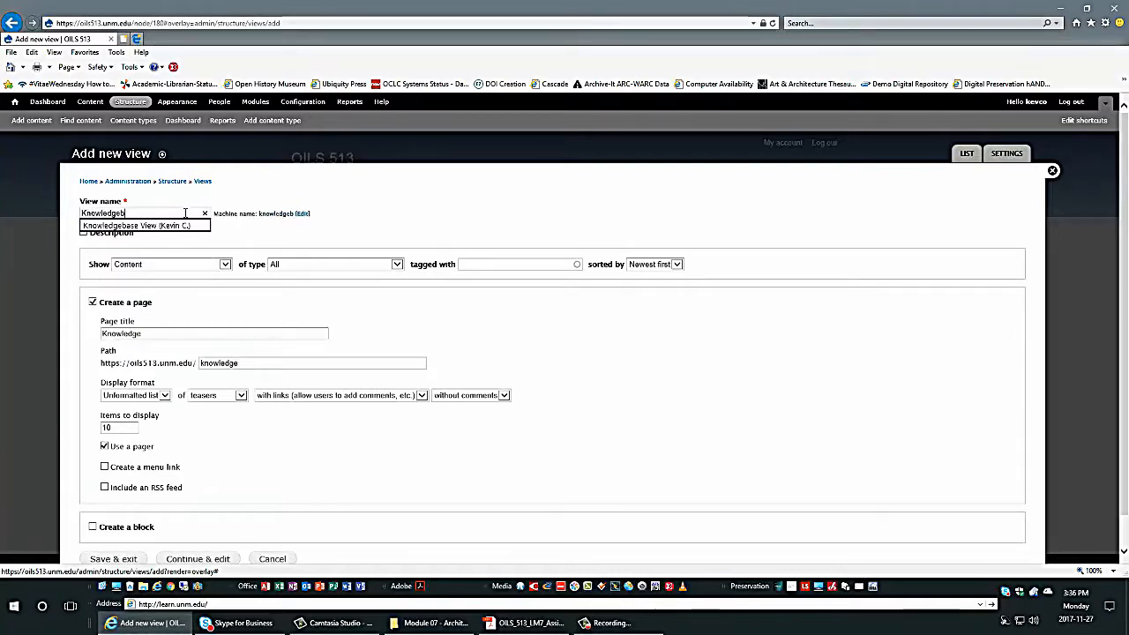
{"action": "type", "text": "ase Vi"}
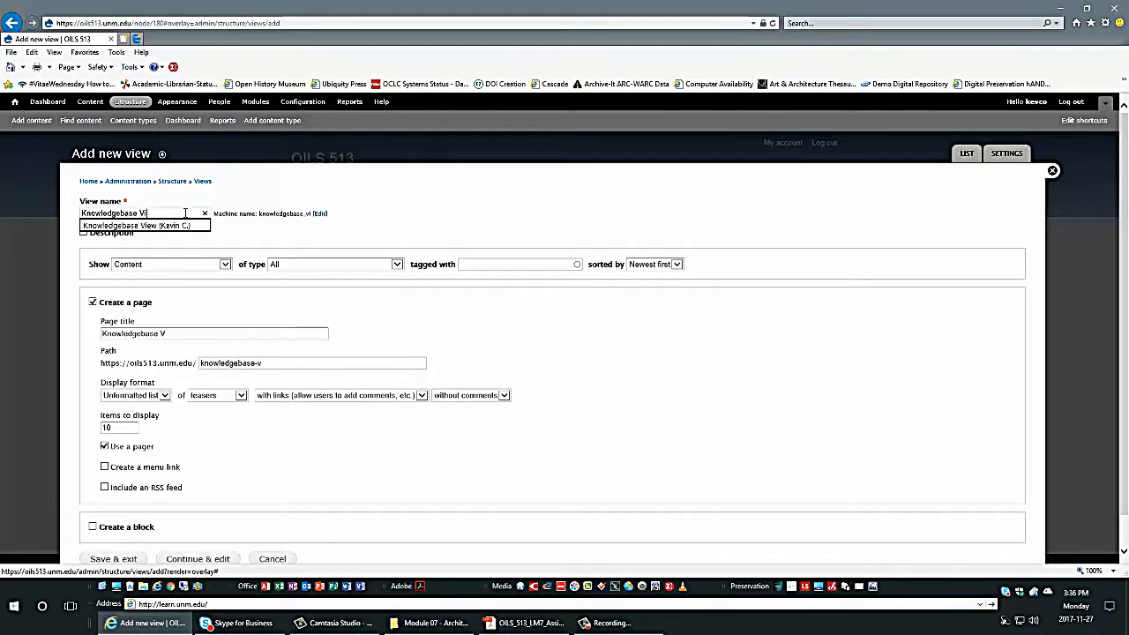
{"action": "type", "text": "ew (Kevin"}
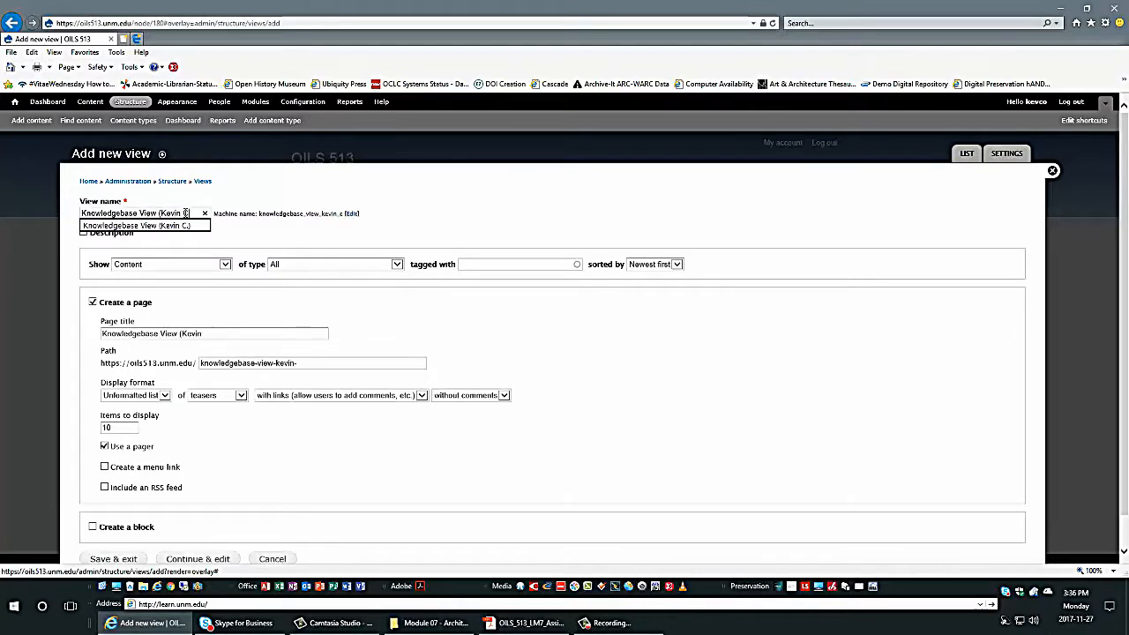
{"action": "type", "text": " C."}
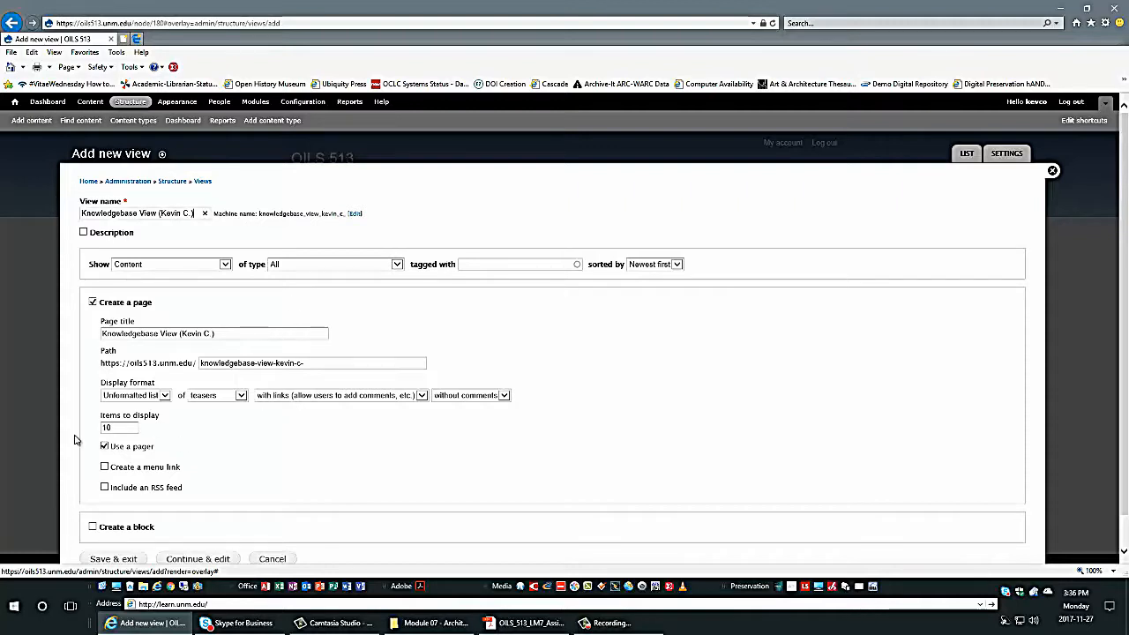
{"action": "scroll", "coordinate": [72, 437], "scroll_direction": "down", "scroll_amount": 1}
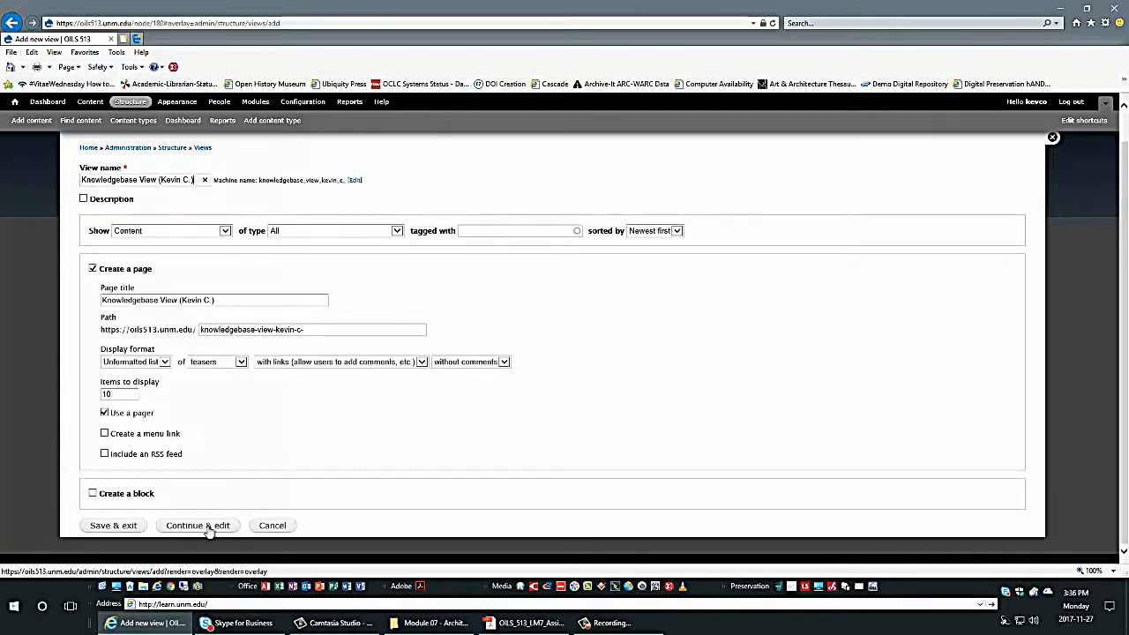
{"action": "left_click", "coordinate": [208, 527]}
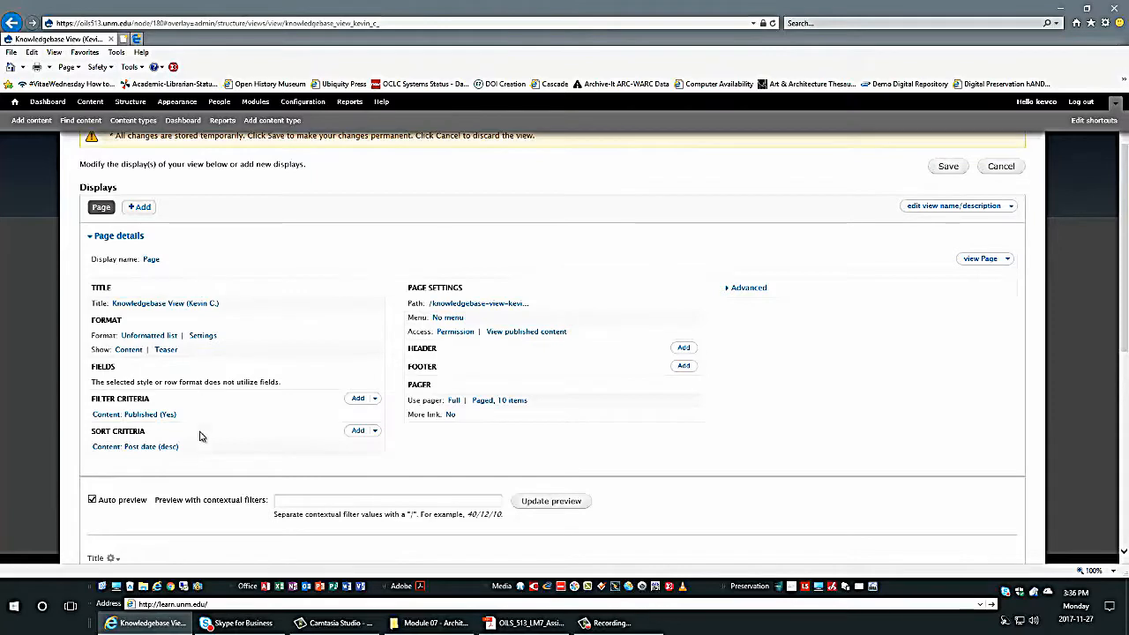
Examine the view's preview, including its title and the listed teasers, along with the page's display settings.
{"action": "scroll", "coordinate": [201, 450], "scroll_direction": "down", "scroll_amount": 3}
{"action": "scroll", "coordinate": [201, 454], "scroll_direction": "down", "scroll_amount": 1}
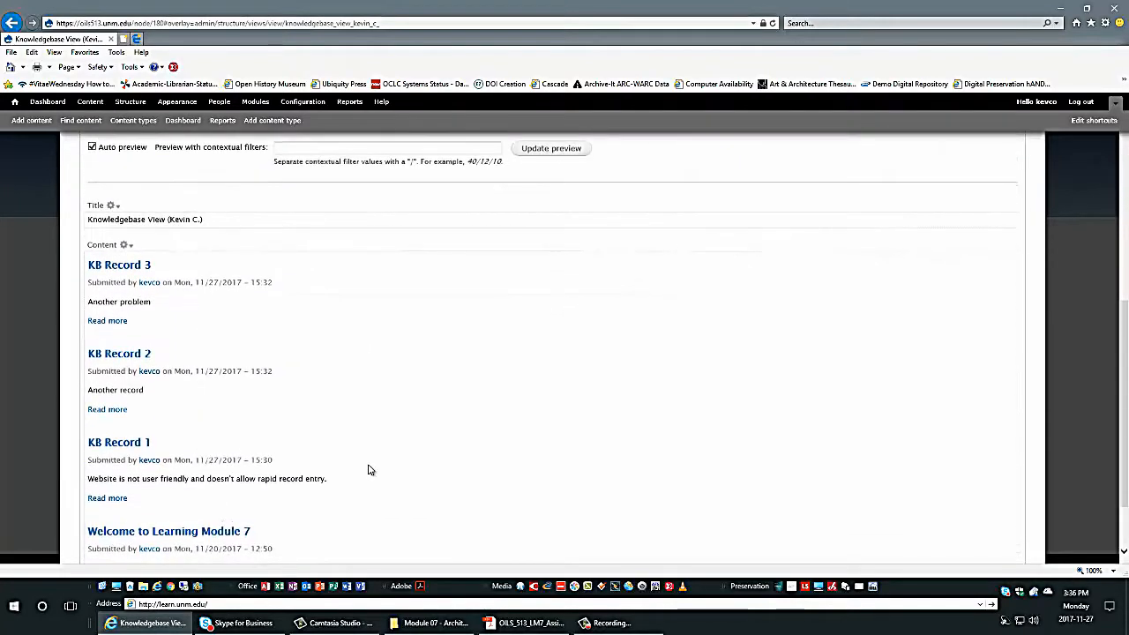
{"action": "scroll", "coordinate": [371, 445], "scroll_direction": "up", "scroll_amount": 1}
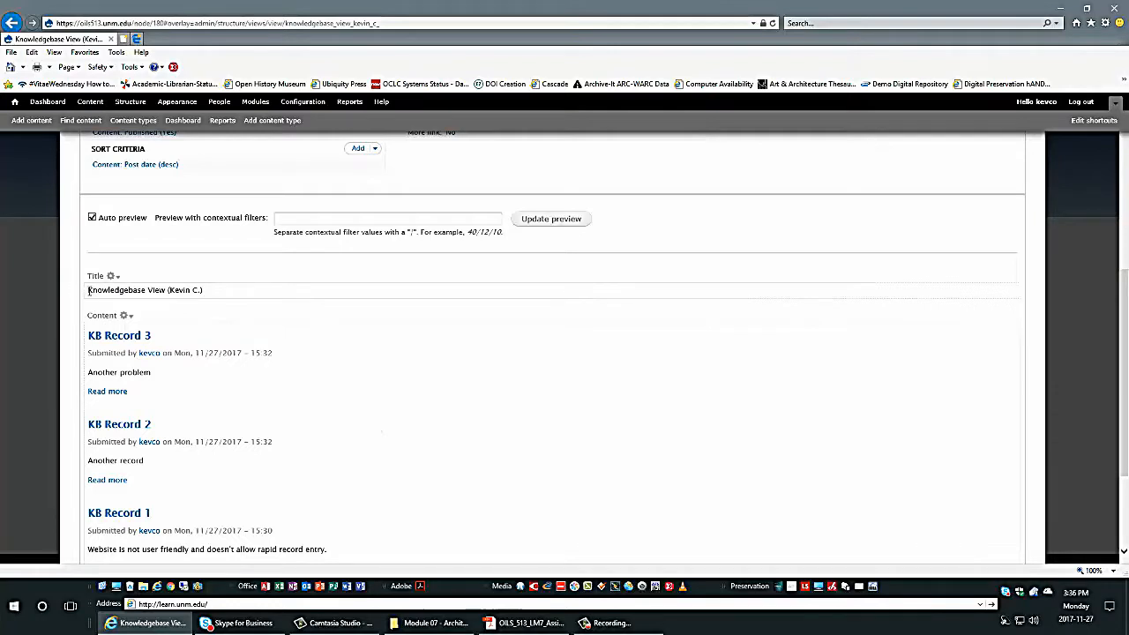
{"action": "left_click_drag", "start_coordinate": [88, 290], "coordinate": [235, 297]}
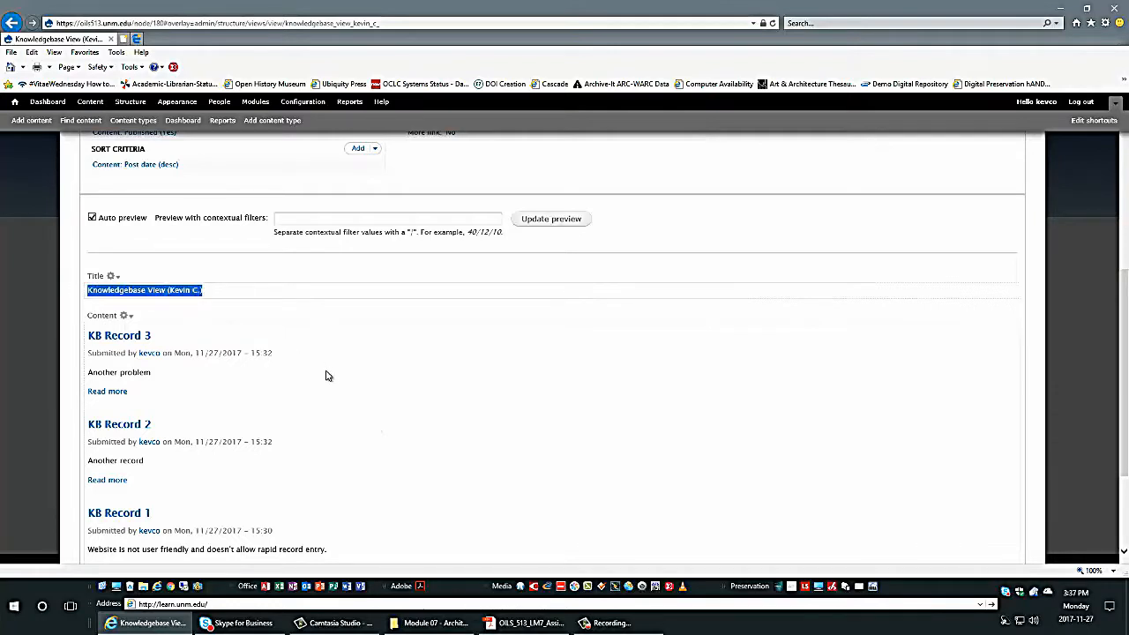
{"action": "scroll", "coordinate": [342, 380], "scroll_direction": "down", "scroll_amount": 2}
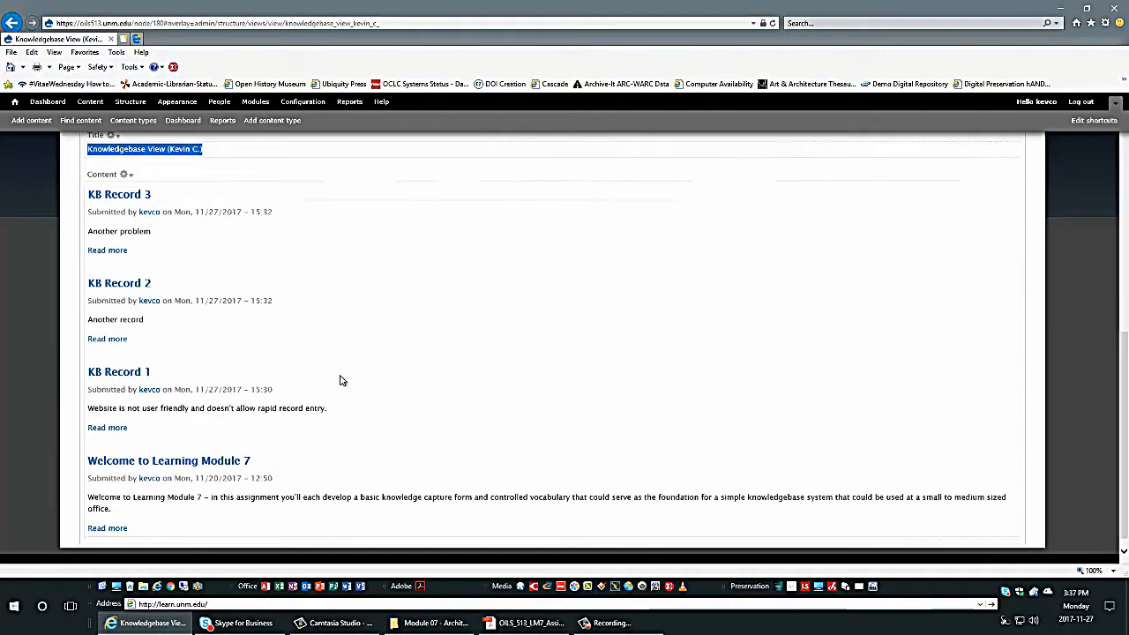
{"action": "scroll", "coordinate": [344, 386], "scroll_direction": "up", "scroll_amount": 3}
{"action": "scroll", "coordinate": [343, 386], "scroll_direction": "down", "scroll_amount": 3}
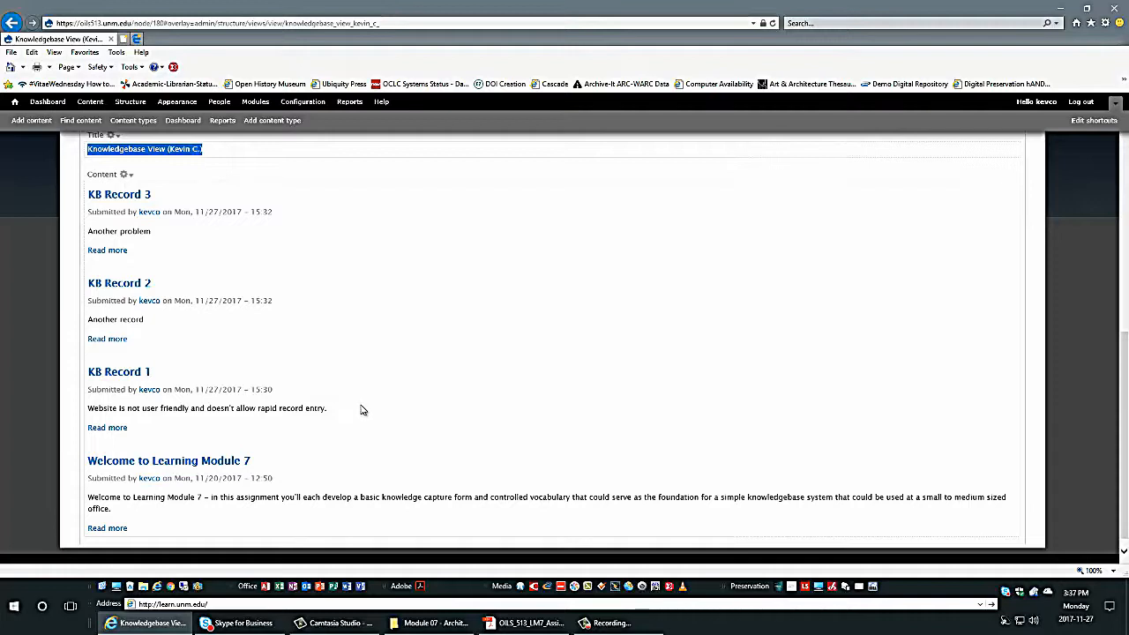
{"action": "scroll", "coordinate": [362, 408], "scroll_direction": "up", "scroll_amount": 1}
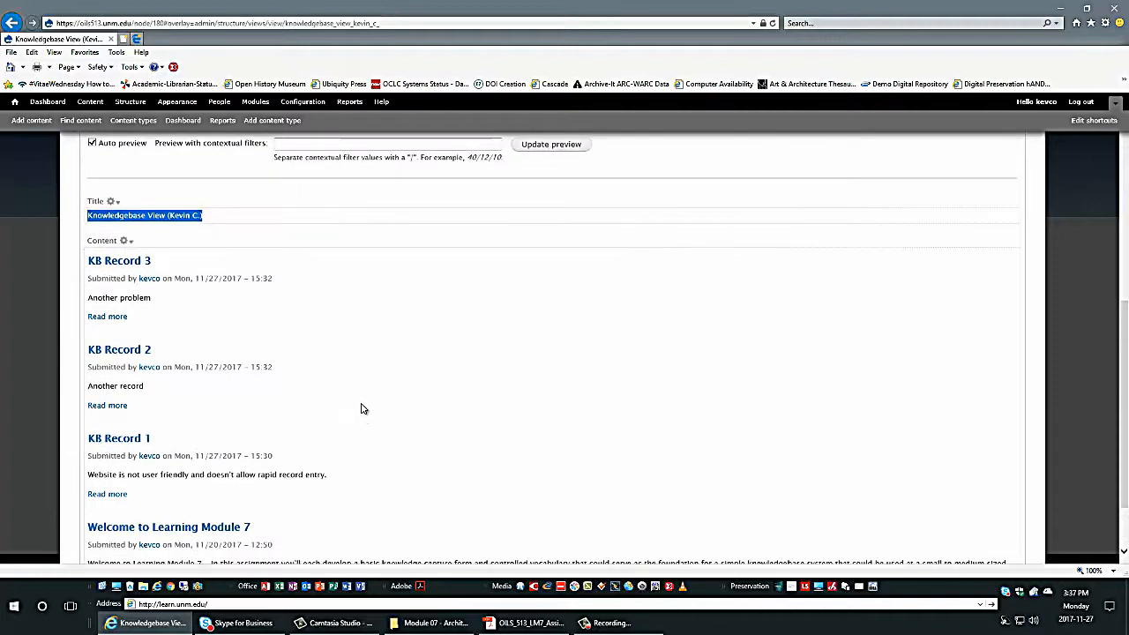
{"action": "scroll", "coordinate": [363, 407], "scroll_direction": "down", "scroll_amount": 1}
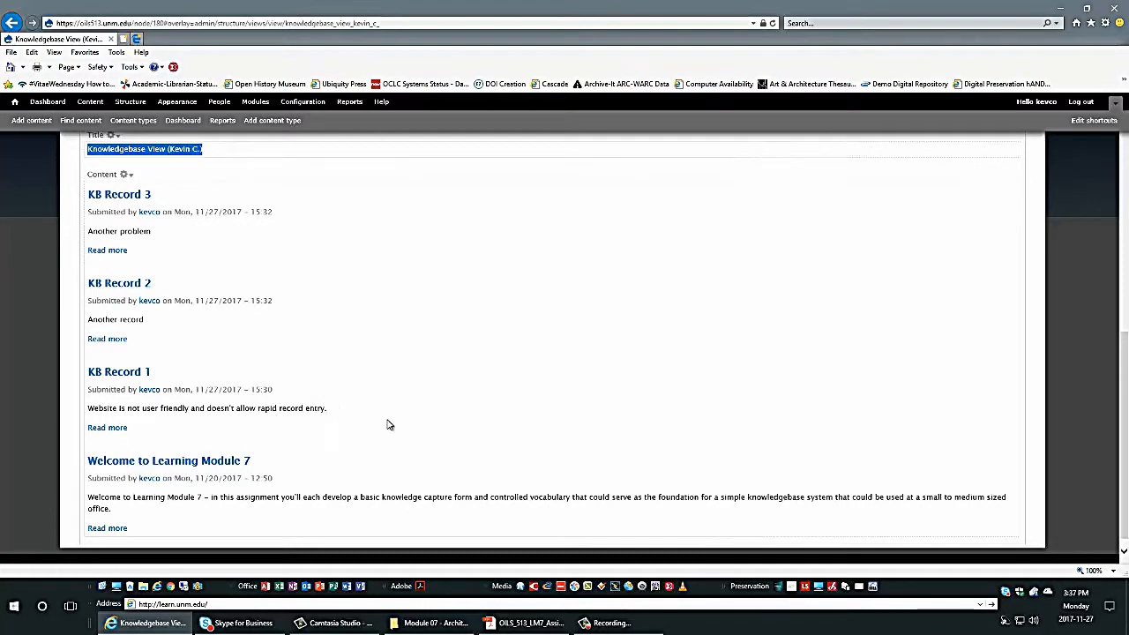
{"action": "scroll", "coordinate": [388, 425], "scroll_direction": "up", "scroll_amount": 4}
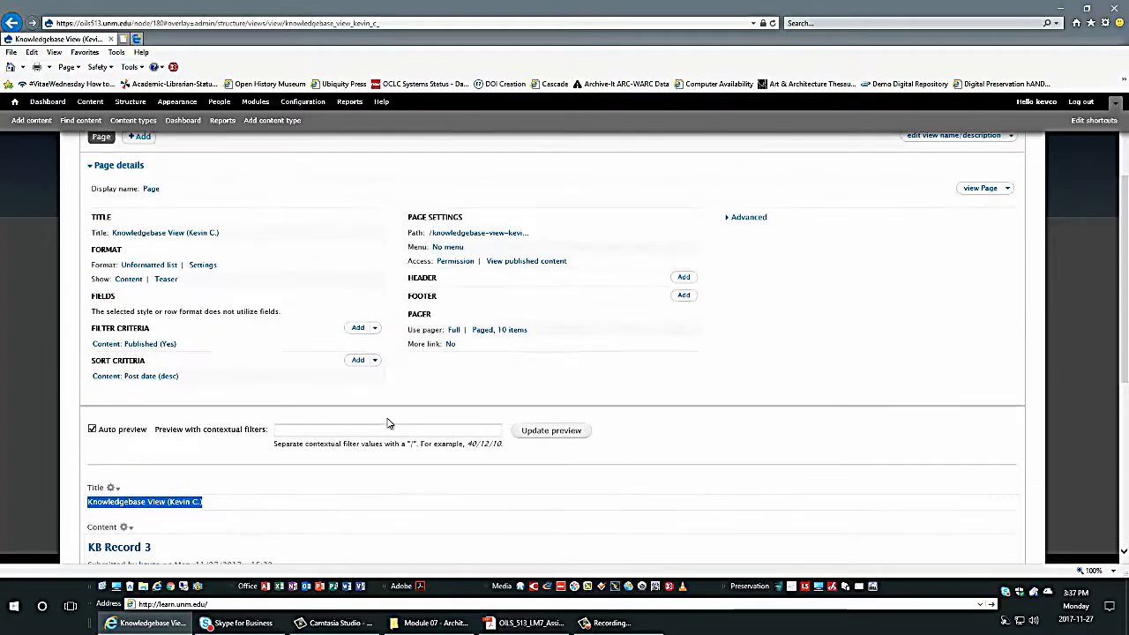
{"action": "scroll", "coordinate": [388, 425], "scroll_direction": "up", "scroll_amount": 1}
{"action": "scroll", "coordinate": [385, 420], "scroll_direction": "down", "scroll_amount": 2}
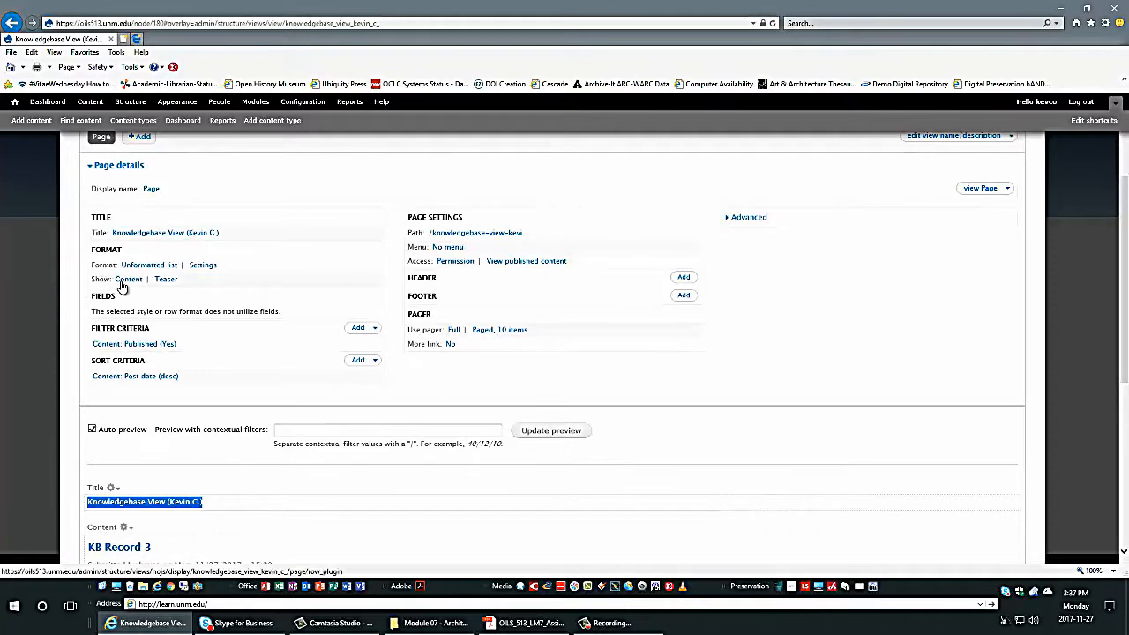
Set the view mode of the view's content rows to Full content for all displays and review the records in the preview.
{"action": "left_click", "coordinate": [166, 281]}
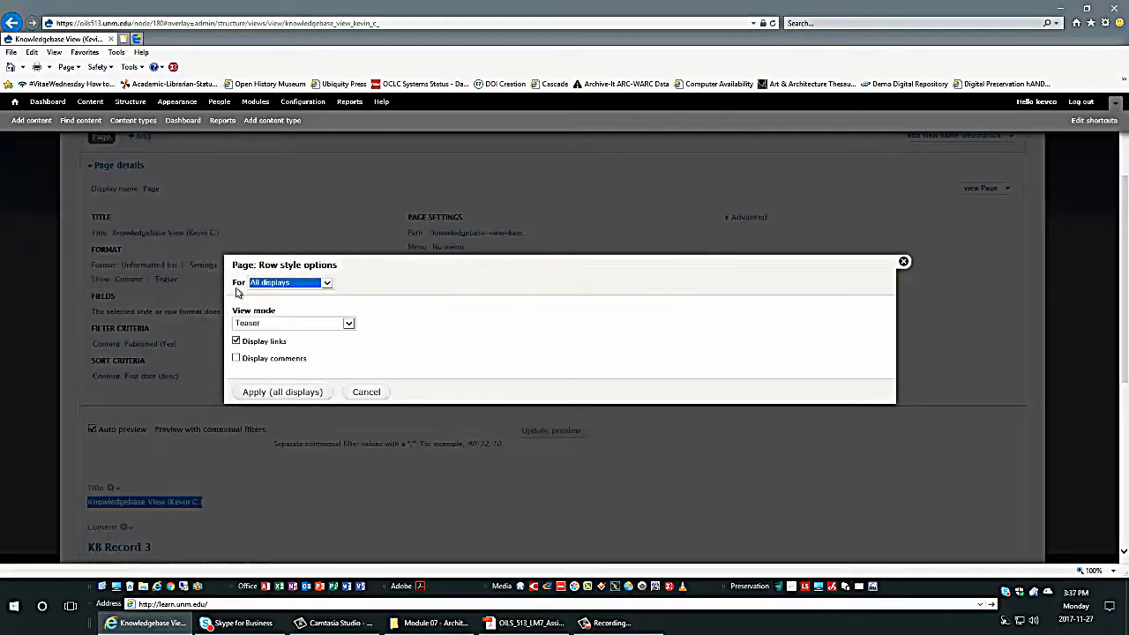
{"action": "left_click", "coordinate": [270, 324]}
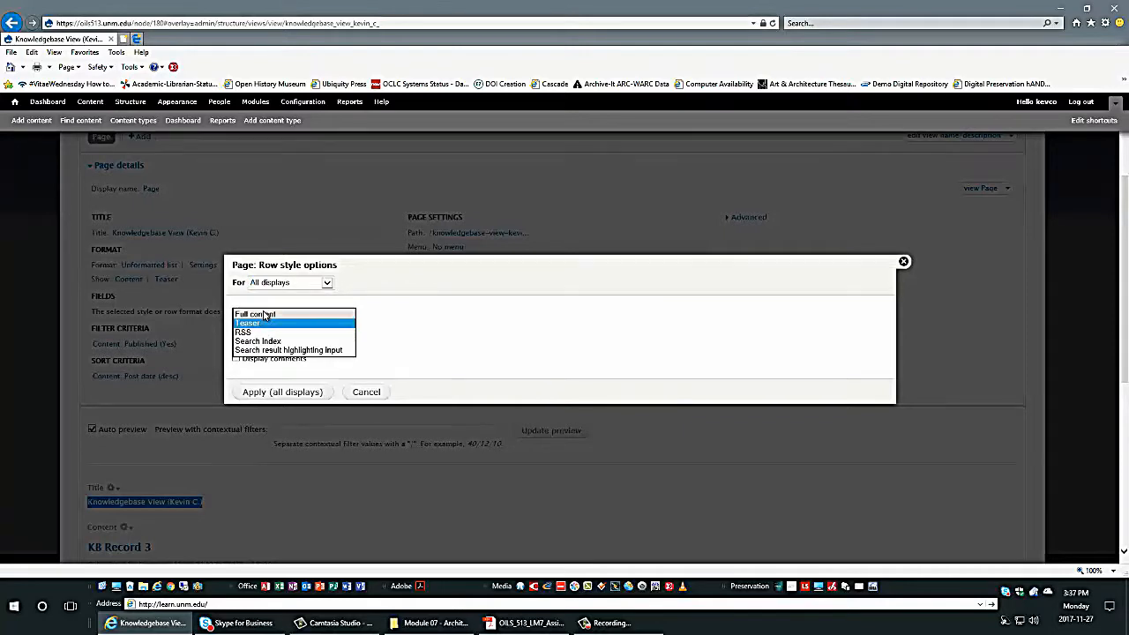
{"action": "left_click", "coordinate": [262, 316]}
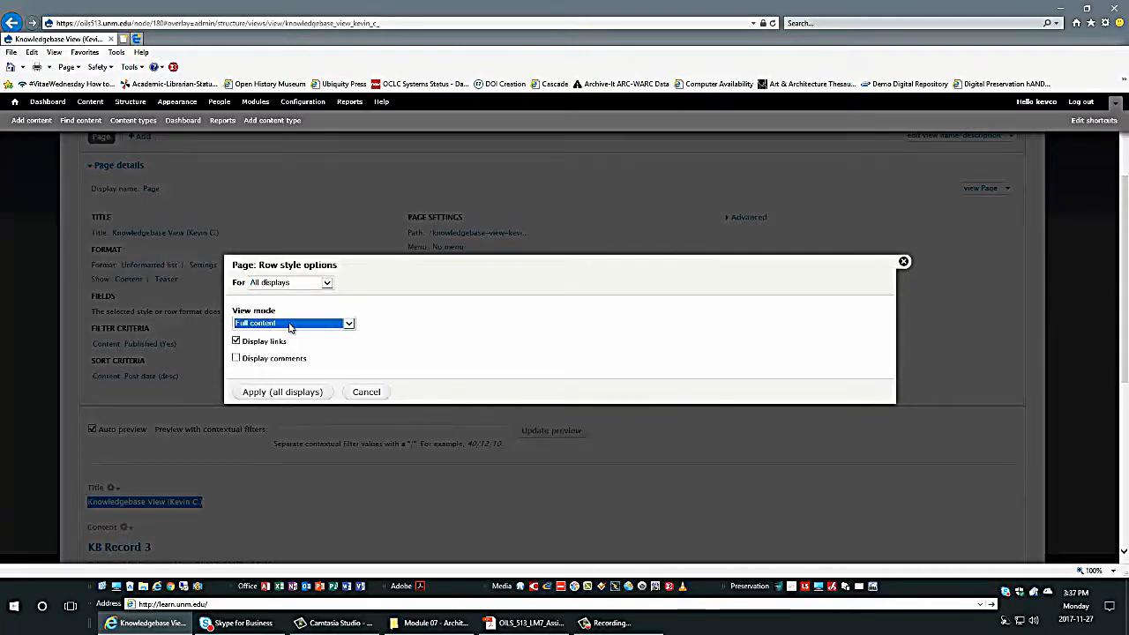
{"action": "left_click", "coordinate": [261, 396]}
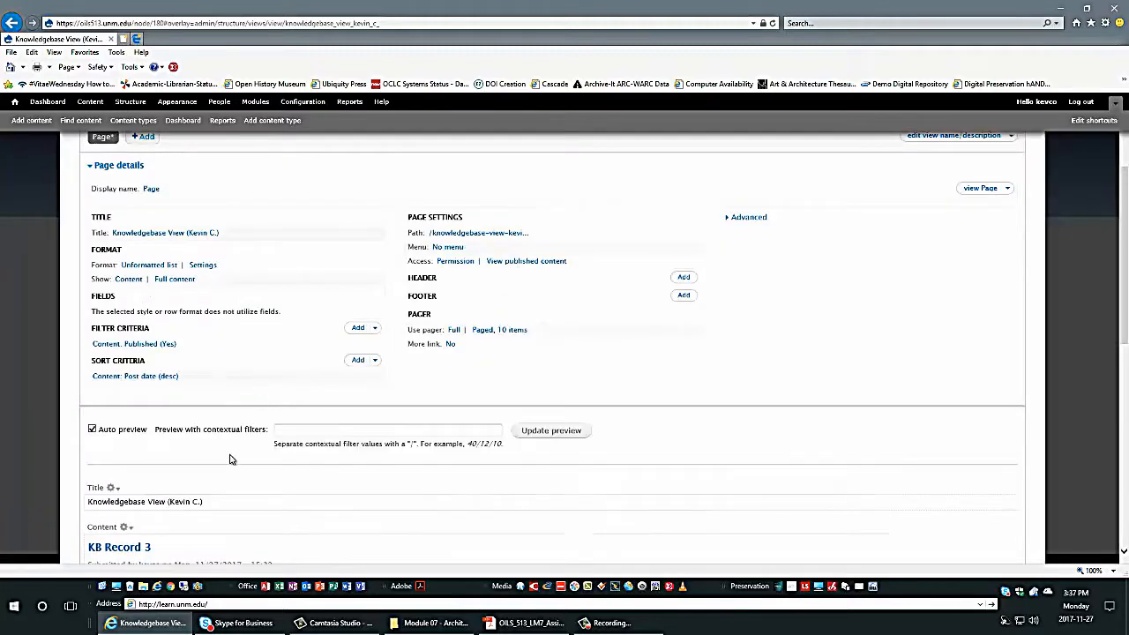
{"action": "scroll", "coordinate": [231, 459], "scroll_direction": "down", "scroll_amount": 3}
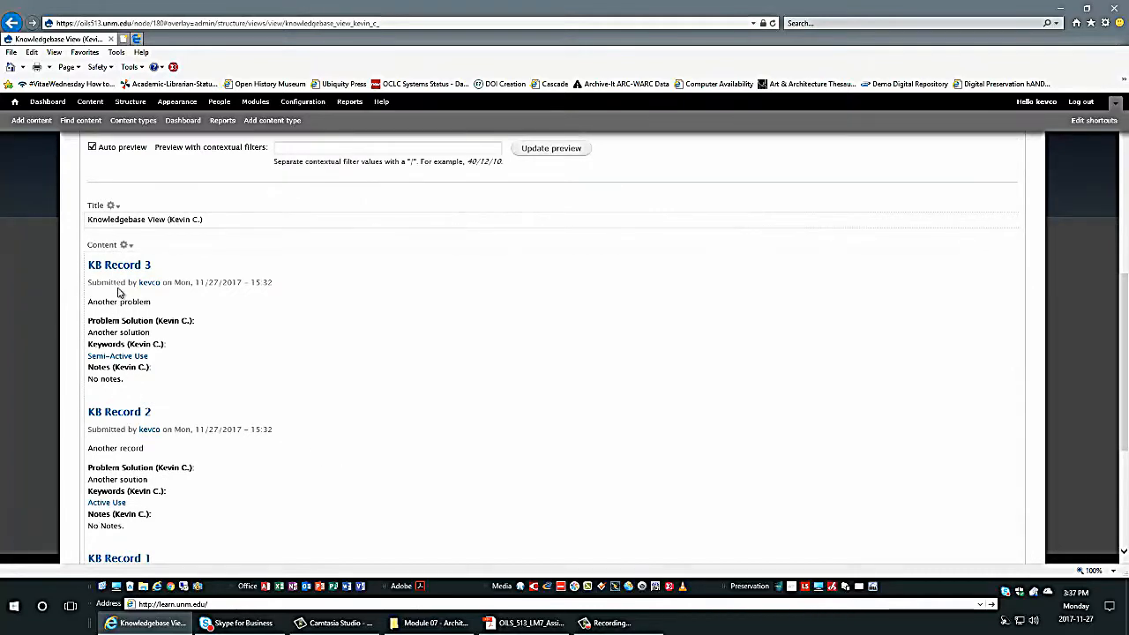
{"action": "scroll", "coordinate": [347, 434], "scroll_direction": "down", "scroll_amount": 3}
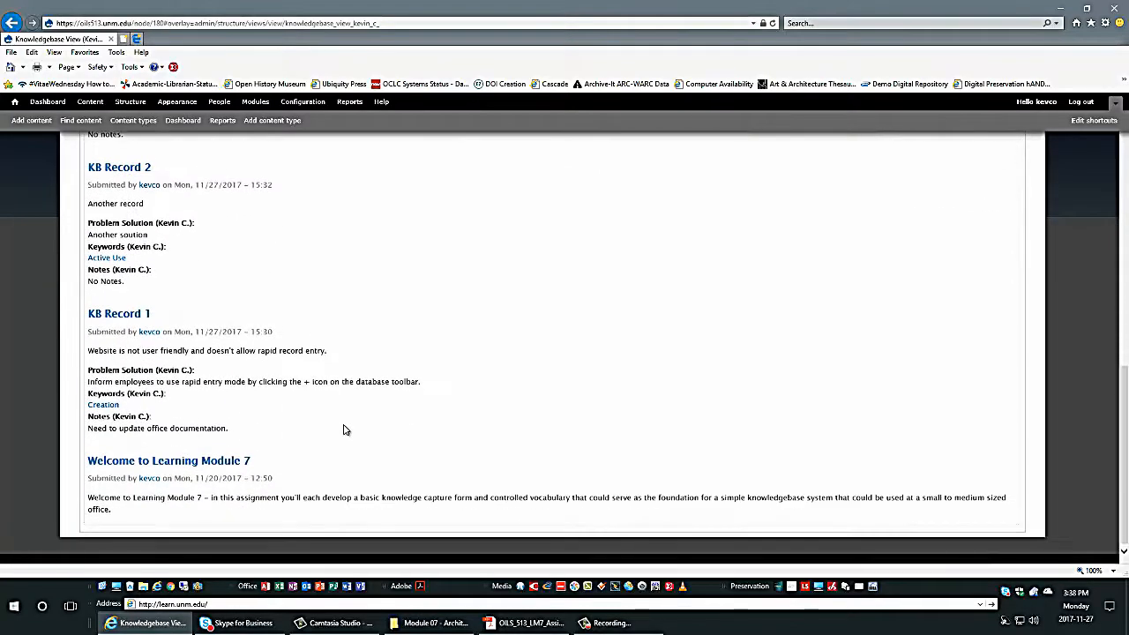
{"action": "scroll", "coordinate": [345, 427], "scroll_direction": "up", "scroll_amount": 2}
{"action": "scroll", "coordinate": [345, 427], "scroll_direction": "up", "scroll_amount": 6}
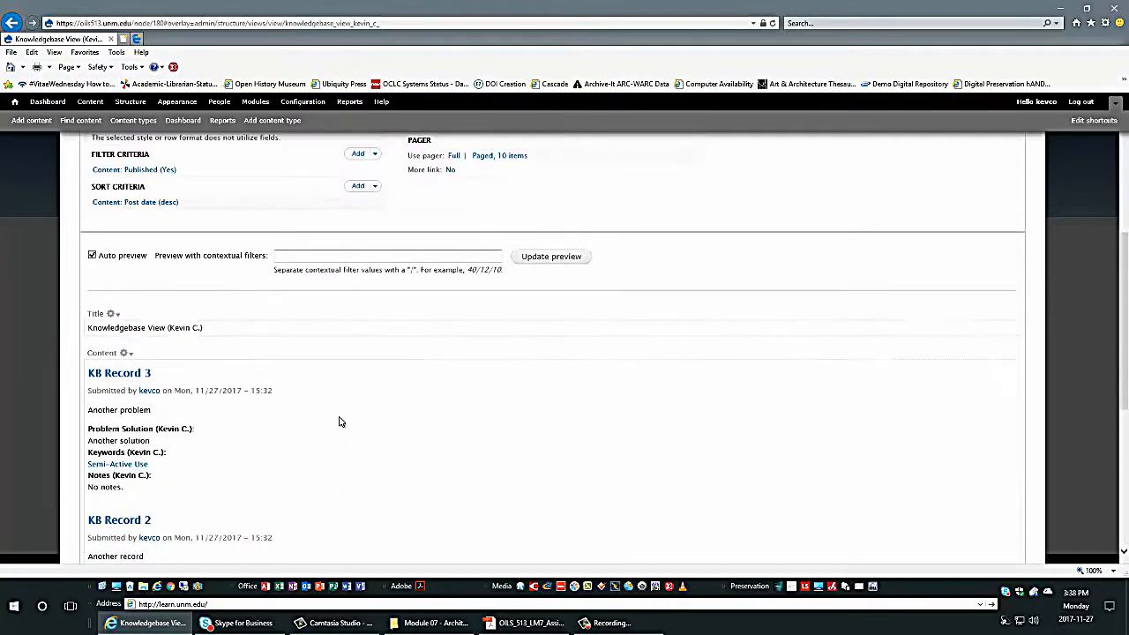
Add a Content: Type filter criterion for all displays that limits the view to the creator's Knowledgebase Record content type.
{"action": "scroll", "coordinate": [299, 408], "scroll_direction": "up", "scroll_amount": 1}
{"action": "scroll", "coordinate": [281, 398], "scroll_direction": "down", "scroll_amount": 1}
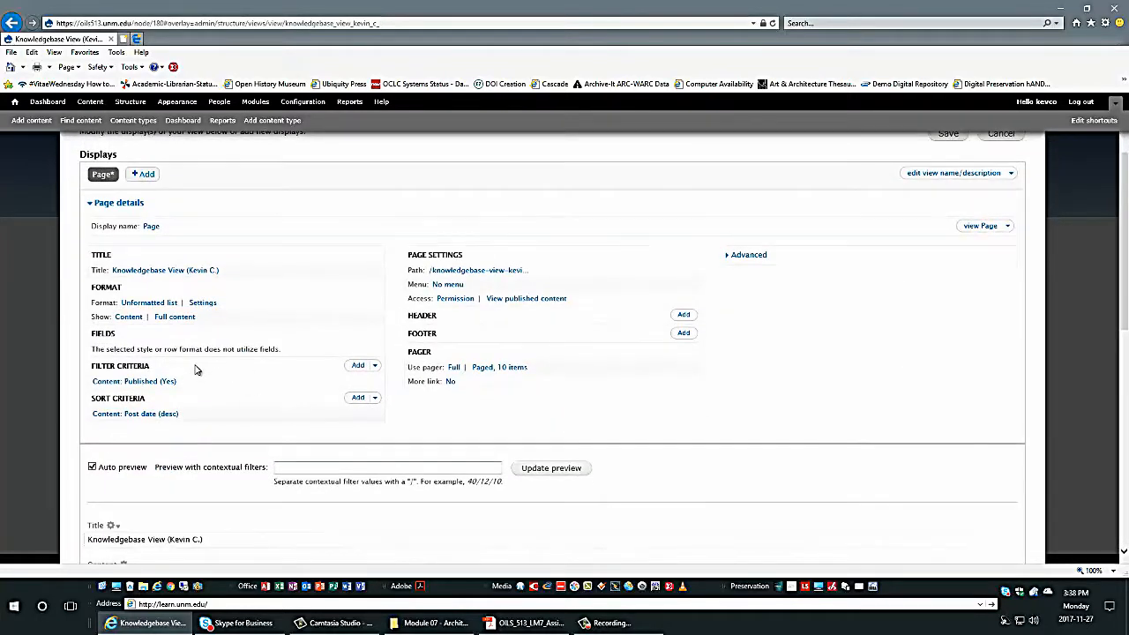
{"action": "scroll", "coordinate": [202, 364], "scroll_direction": "down", "scroll_amount": 1}
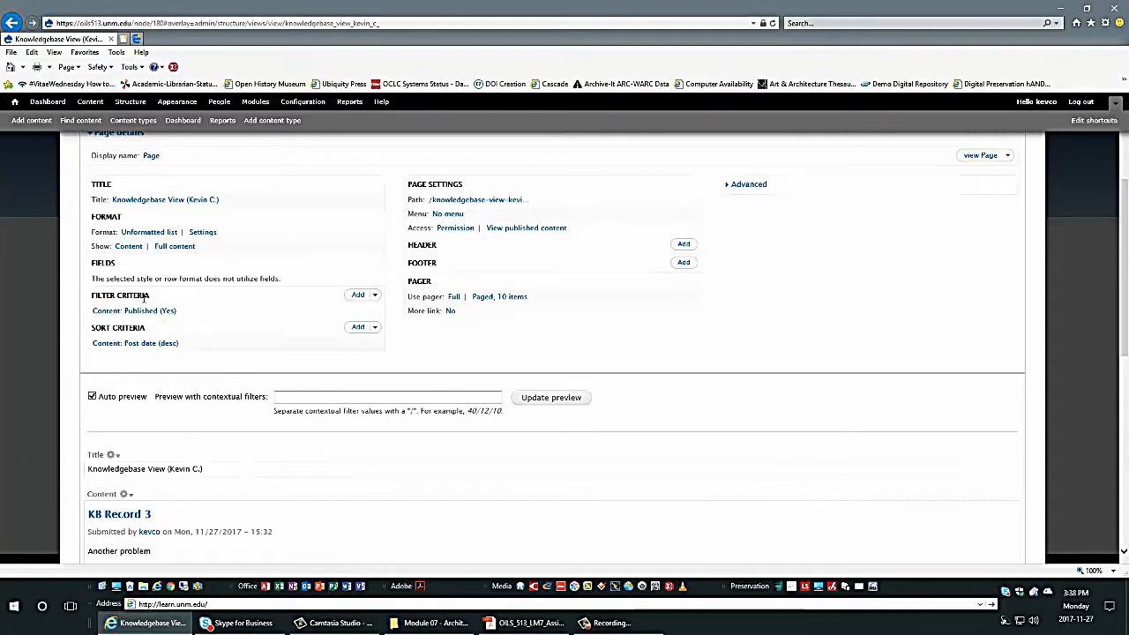
{"action": "mouse_move", "coordinate": [361, 301]}
{"action": "left_mouse_down"}
{"action": "mouse_move", "coordinate": [174, 305]}
{"action": "mouse_move", "coordinate": [357, 301]}
{"action": "left_mouse_up"}
{"action": "left_click", "coordinate": [358, 298]}
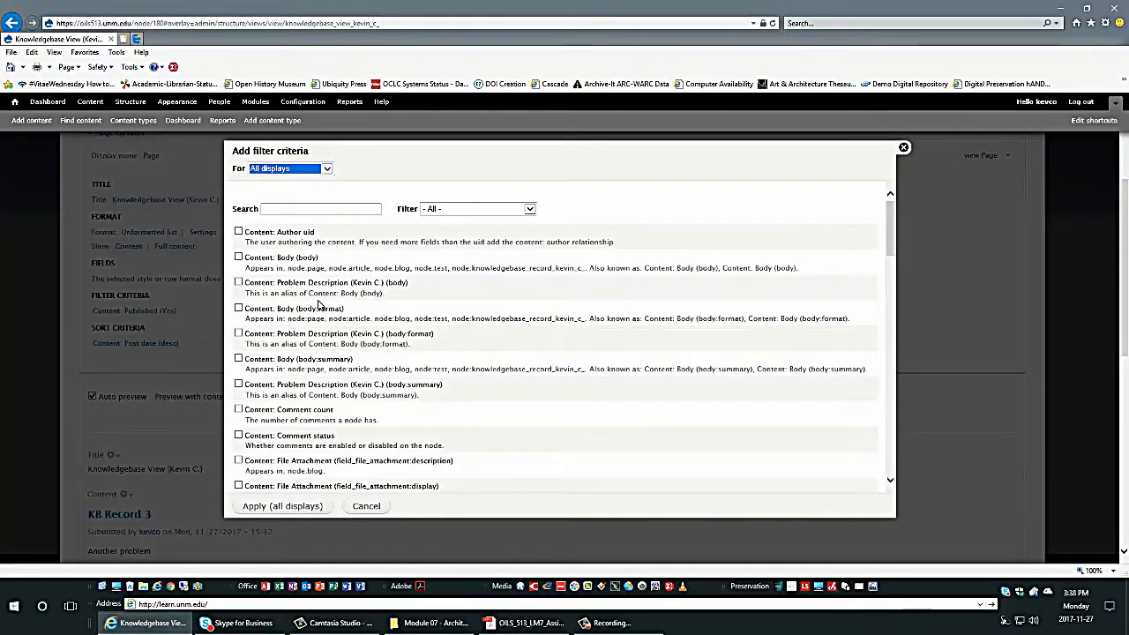
{"action": "scroll", "coordinate": [324, 321], "scroll_direction": "down", "scroll_amount": 4}
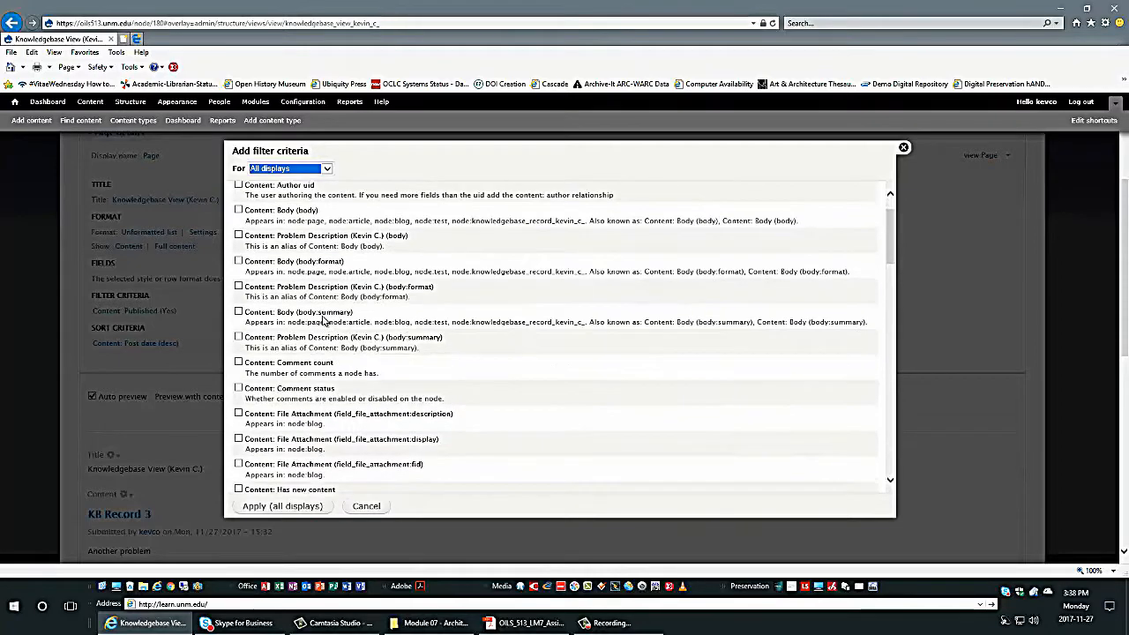
{"action": "scroll", "coordinate": [324, 320], "scroll_direction": "down", "scroll_amount": 3}
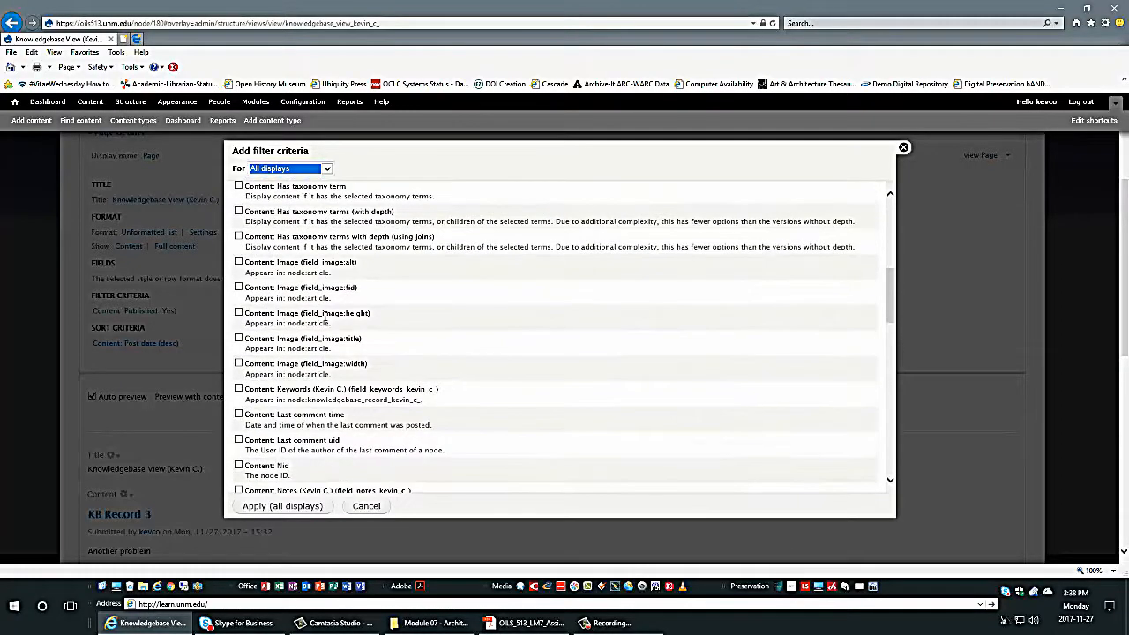
{"action": "scroll", "coordinate": [325, 320], "scroll_direction": "down", "scroll_amount": 2}
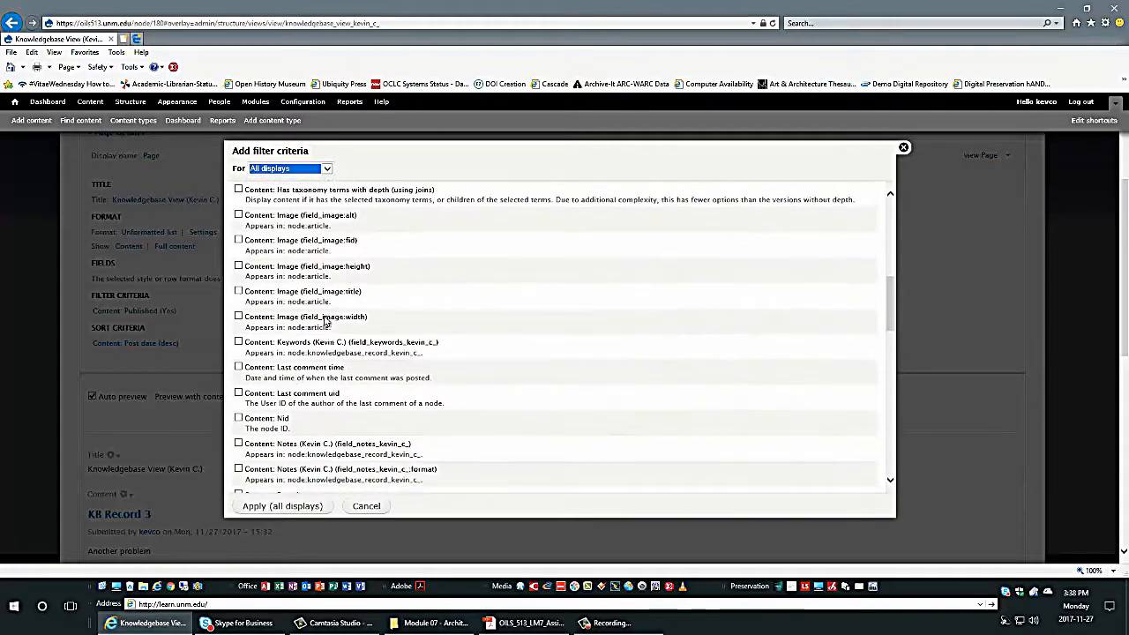
{"action": "scroll", "coordinate": [325, 315], "scroll_direction": "down", "scroll_amount": 5}
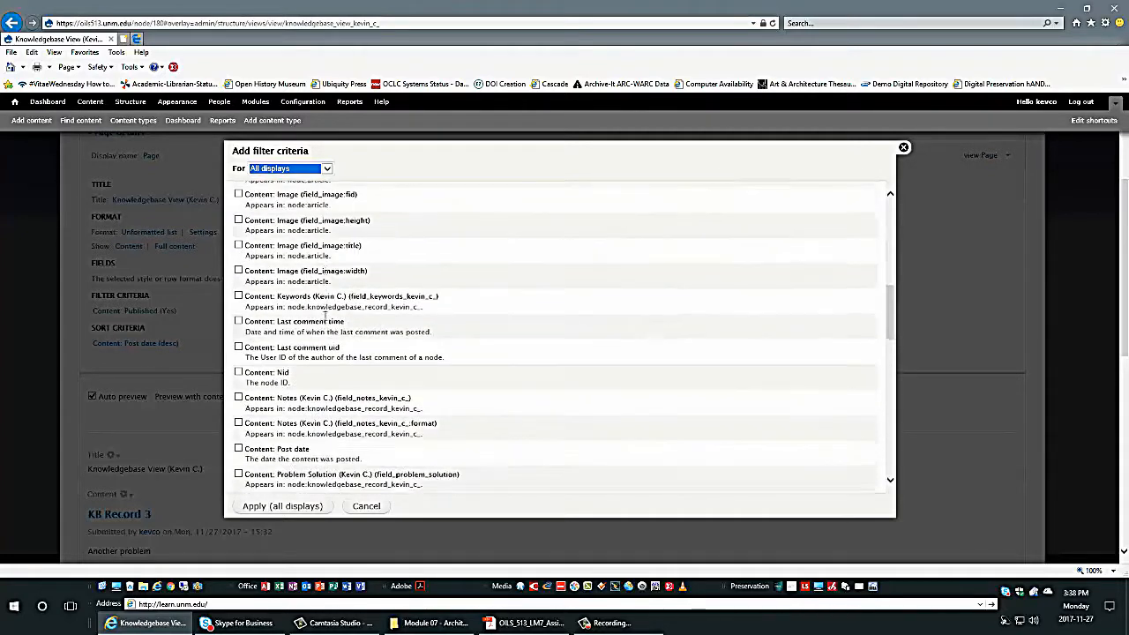
{"action": "scroll", "coordinate": [327, 315], "scroll_direction": "down", "scroll_amount": 4}
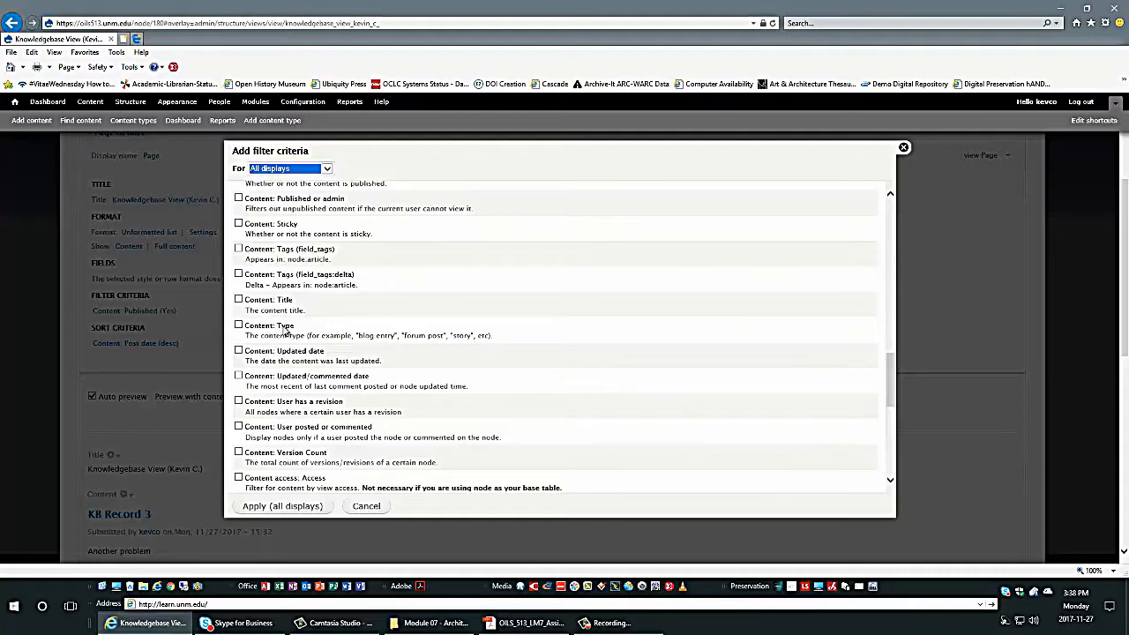
{"action": "left_click", "coordinate": [238, 325]}
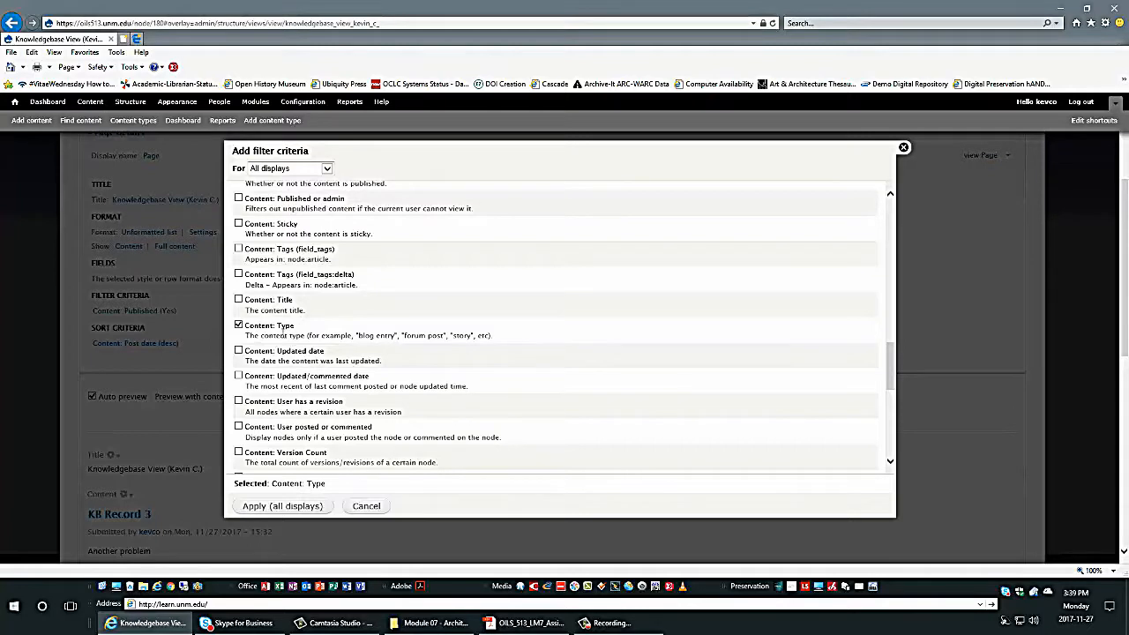
{"action": "left_click", "coordinate": [268, 509]}
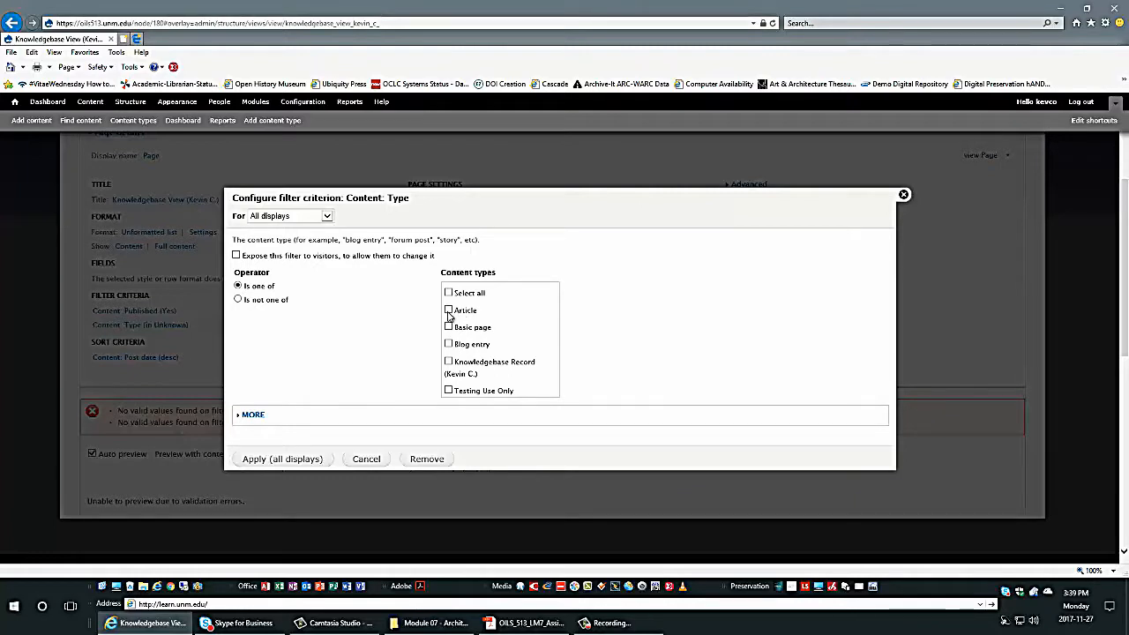
{"action": "left_click", "coordinate": [448, 361]}
{"action": "left_click", "coordinate": [274, 462]}
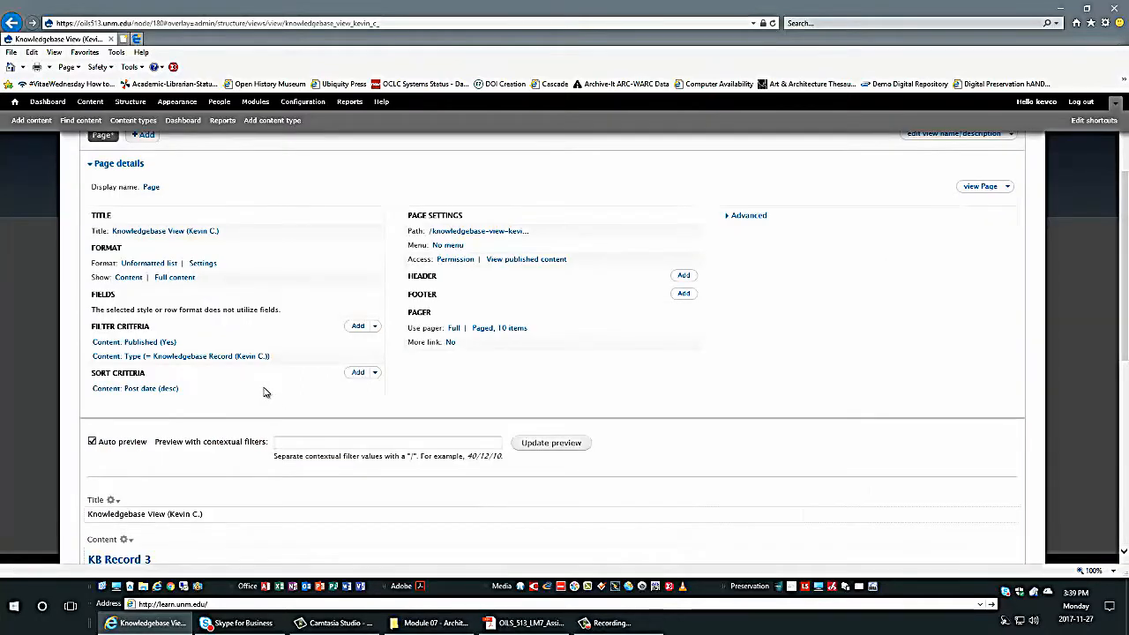
Examine the filtered view's preview, checking the title and the problem, solution, keywords and notes of each listed record.
{"action": "scroll", "coordinate": [275, 390], "scroll_direction": "down", "scroll_amount": 5}
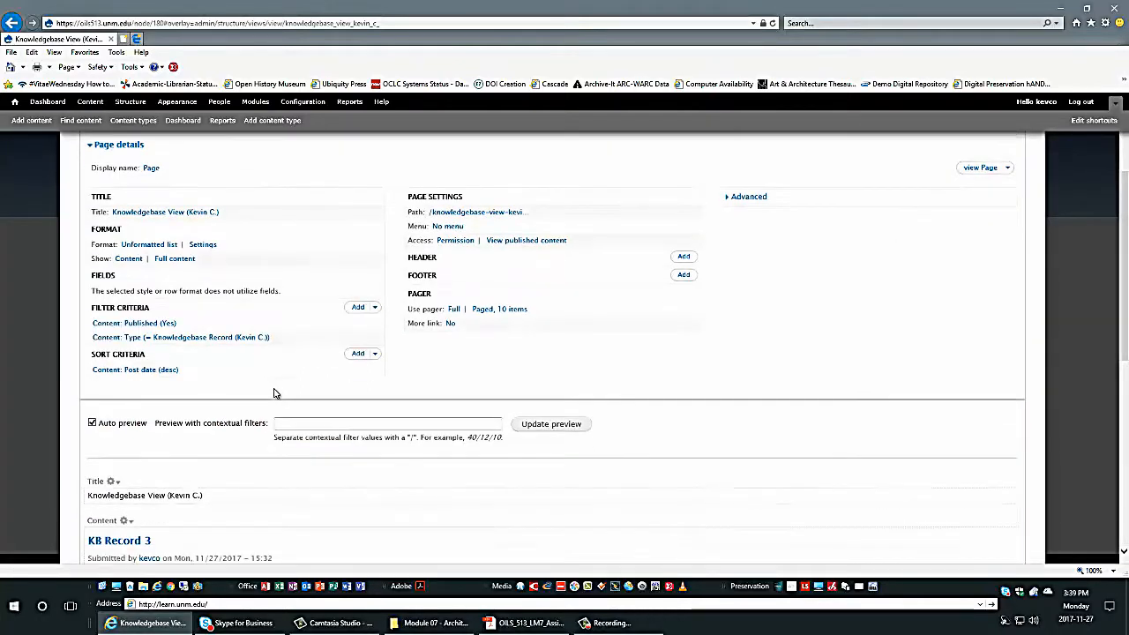
{"action": "scroll", "coordinate": [317, 415], "scroll_direction": "down", "scroll_amount": 2}
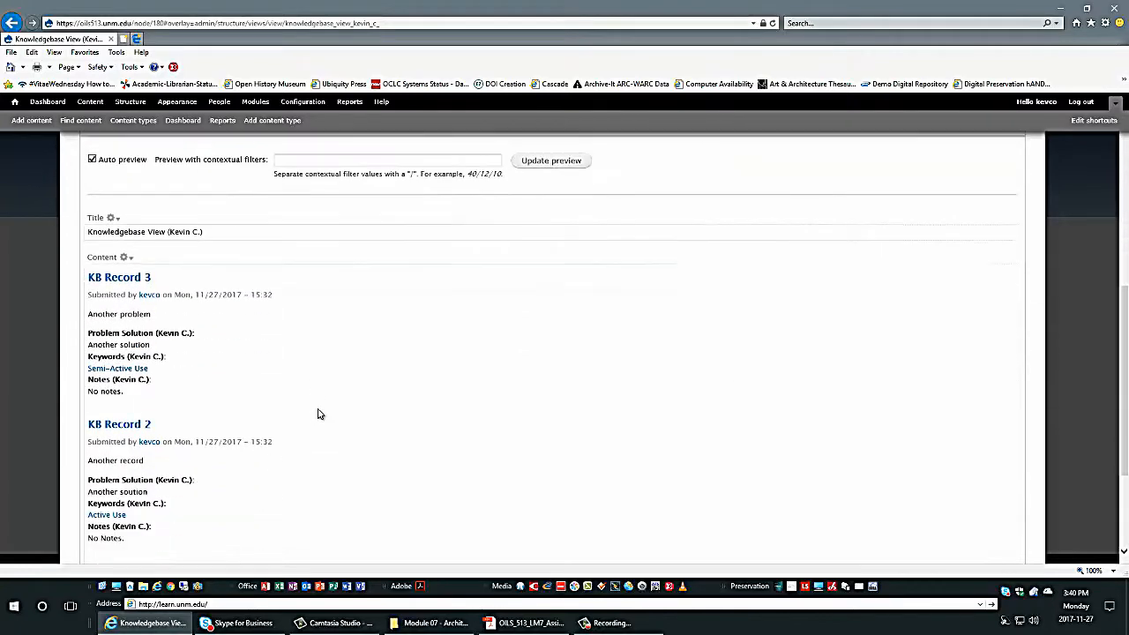
{"action": "scroll", "coordinate": [321, 420], "scroll_direction": "down", "scroll_amount": 5}
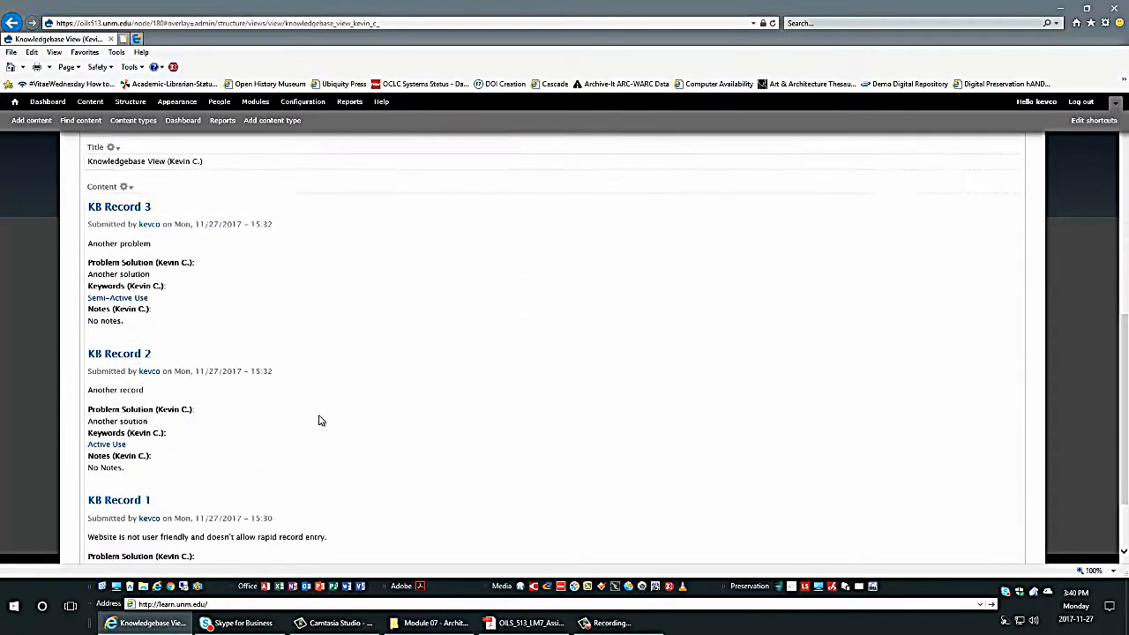
{"action": "scroll", "coordinate": [321, 419], "scroll_direction": "up", "scroll_amount": 2}
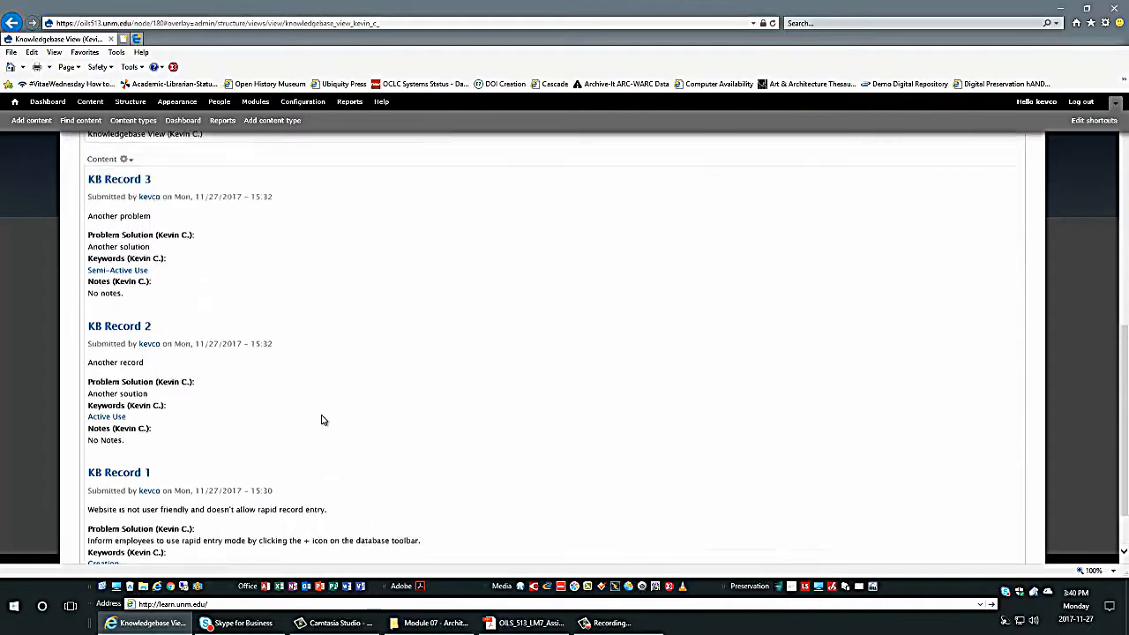
{"action": "scroll", "coordinate": [321, 420], "scroll_direction": "down", "scroll_amount": 2}
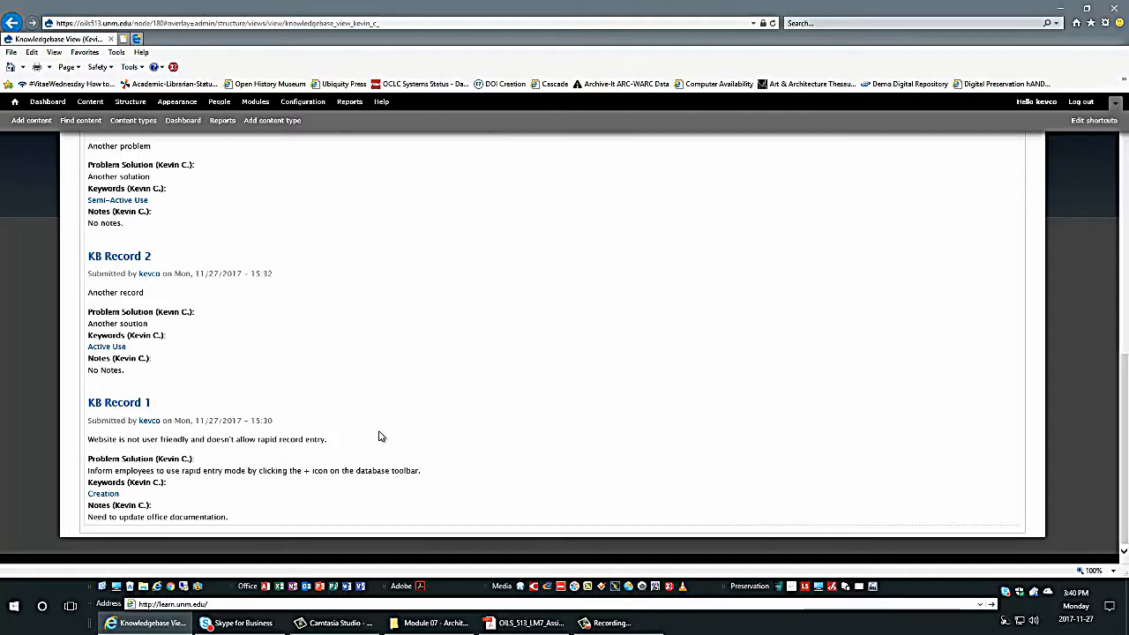
{"action": "scroll", "coordinate": [380, 436], "scroll_direction": "up", "scroll_amount": 5}
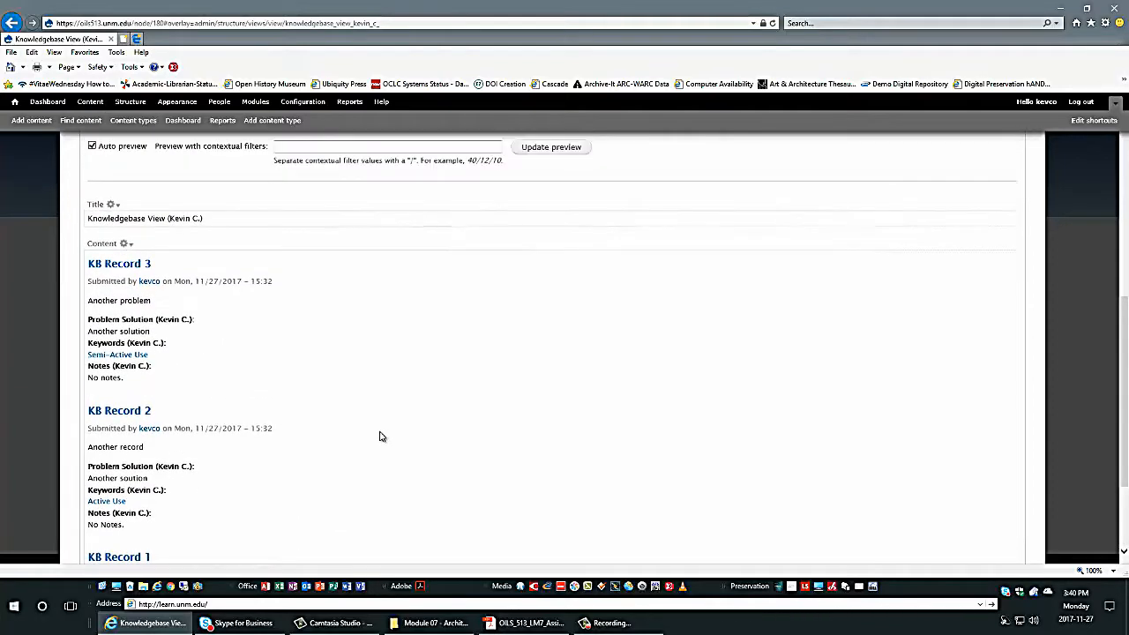
{"action": "scroll", "coordinate": [380, 436], "scroll_direction": "up", "scroll_amount": 3}
{"action": "scroll", "coordinate": [380, 436], "scroll_direction": "down", "scroll_amount": 7}
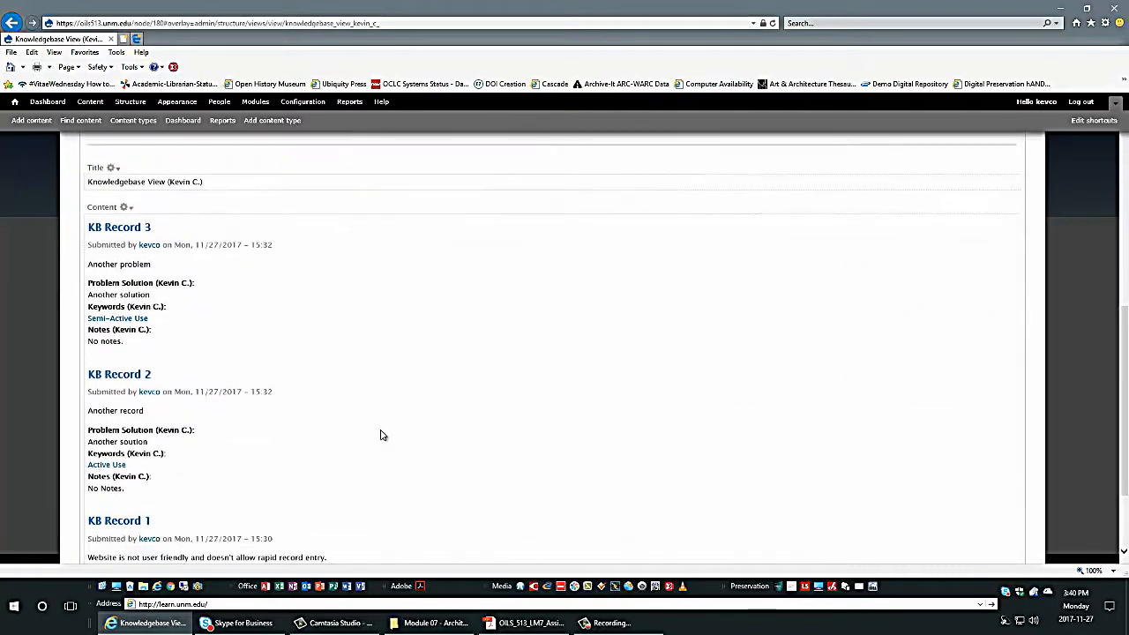
{"action": "scroll", "coordinate": [381, 435], "scroll_direction": "down", "scroll_amount": 1}
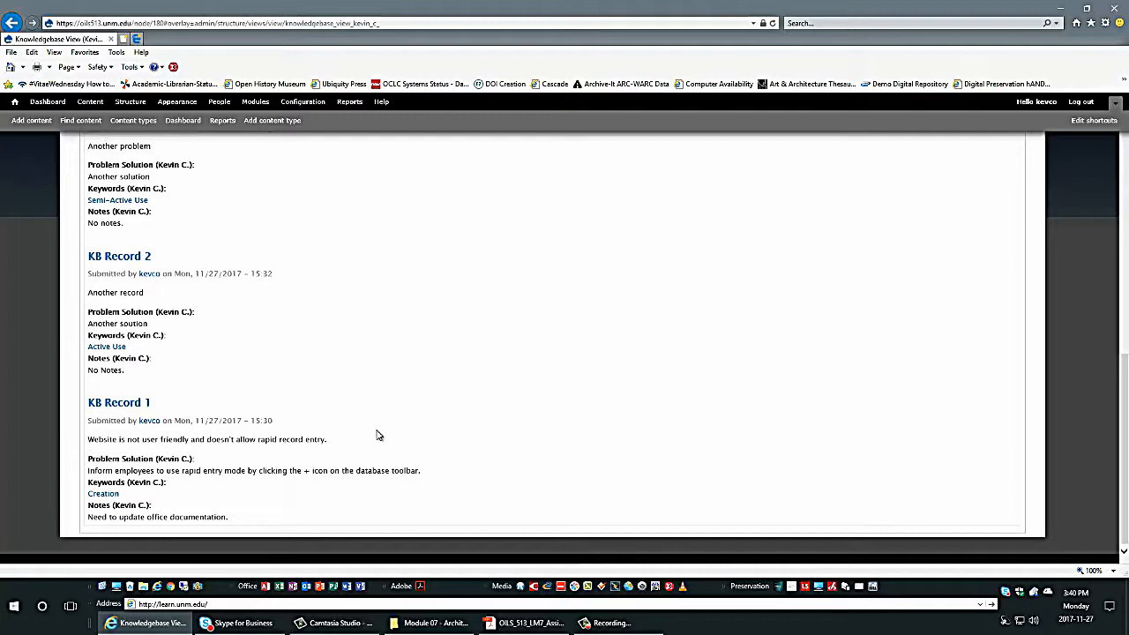
Add a Content: Title sort criterion in ascending order for all displays.
{"action": "scroll", "coordinate": [377, 435], "scroll_direction": "up", "scroll_amount": 5}
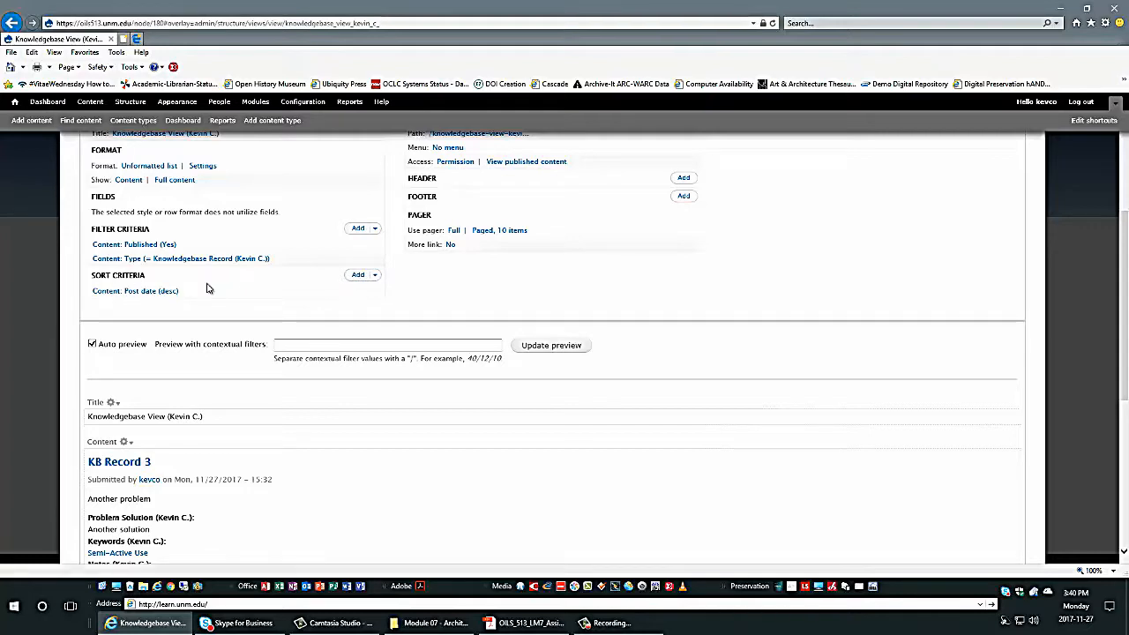
{"action": "left_click", "coordinate": [375, 276]}
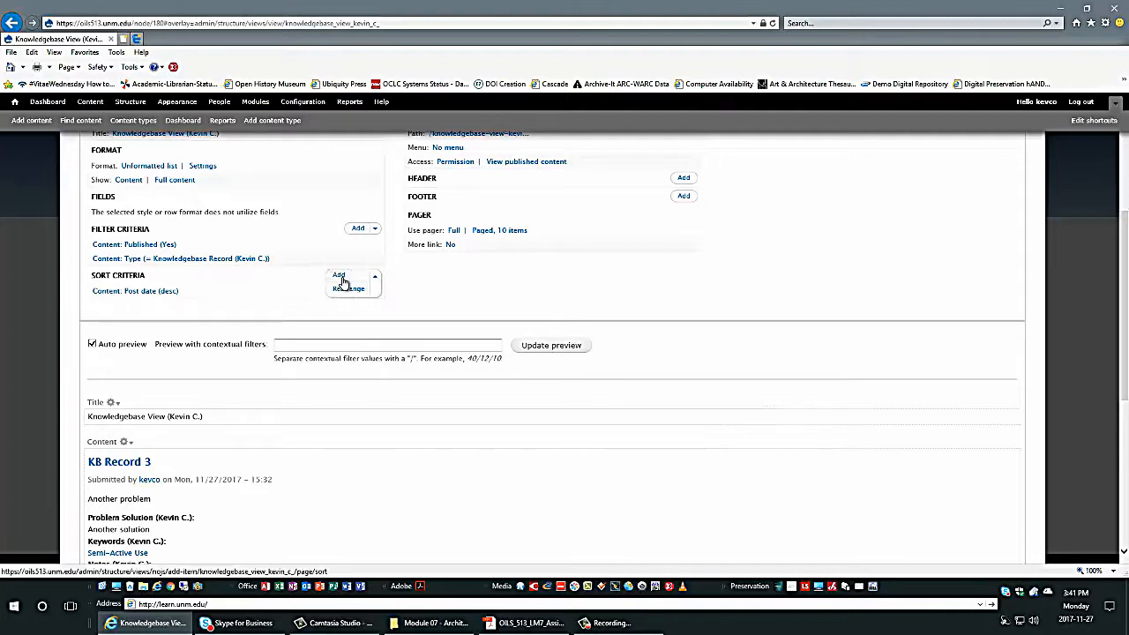
{"action": "left_click", "coordinate": [339, 277]}
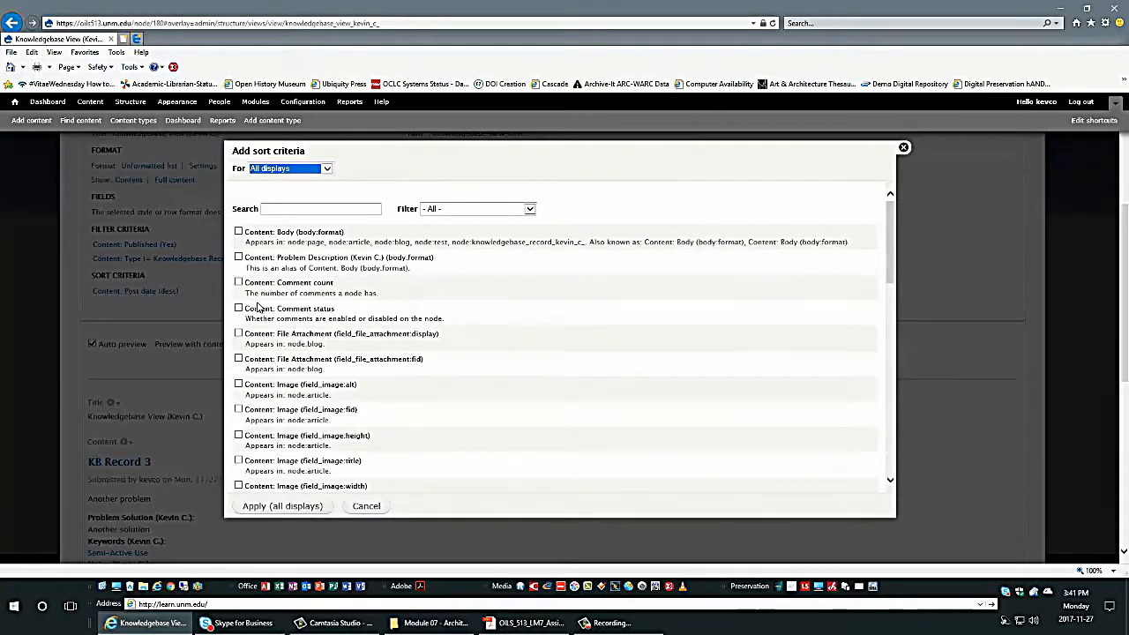
{"action": "scroll", "coordinate": [260, 289], "scroll_direction": "down", "scroll_amount": 5}
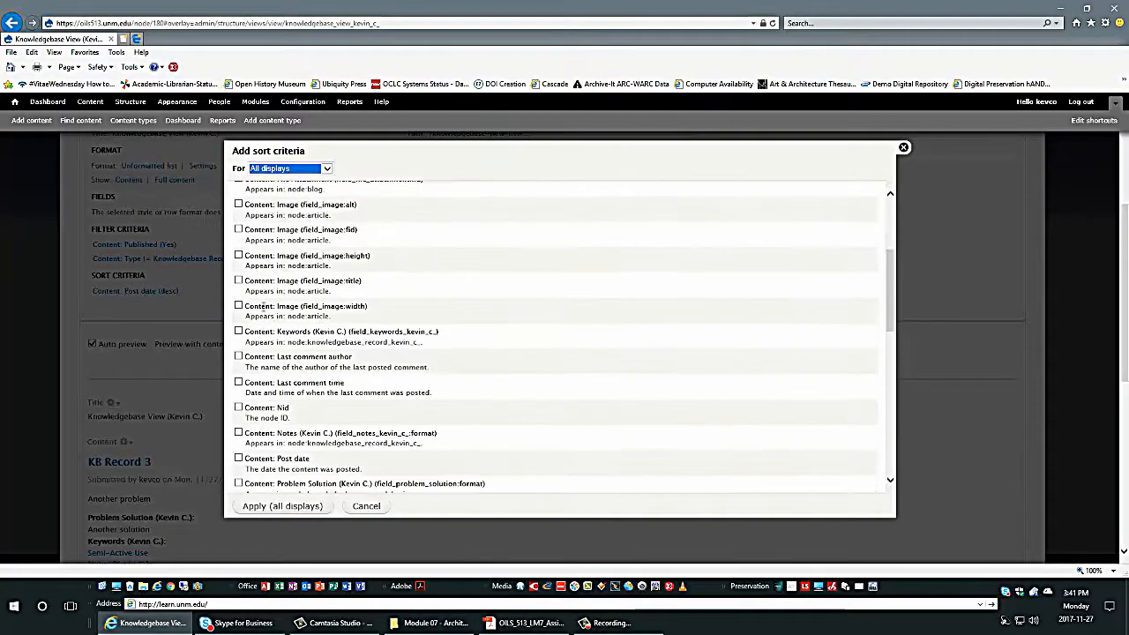
{"action": "scroll", "coordinate": [263, 304], "scroll_direction": "down", "scroll_amount": 3}
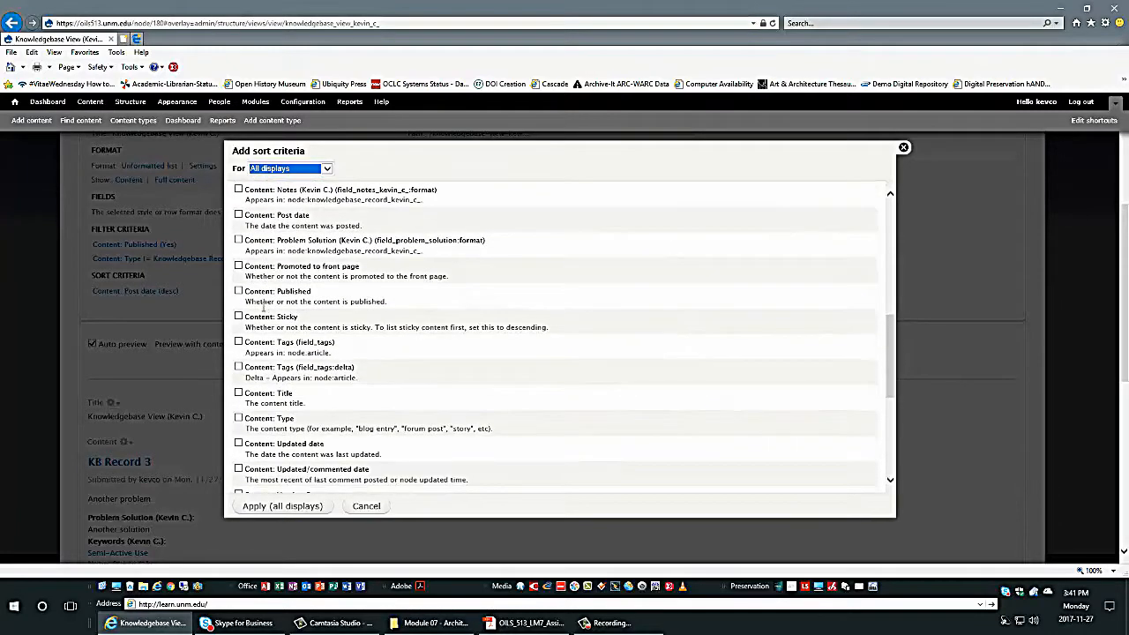
{"action": "scroll", "coordinate": [263, 306], "scroll_direction": "down", "scroll_amount": 2}
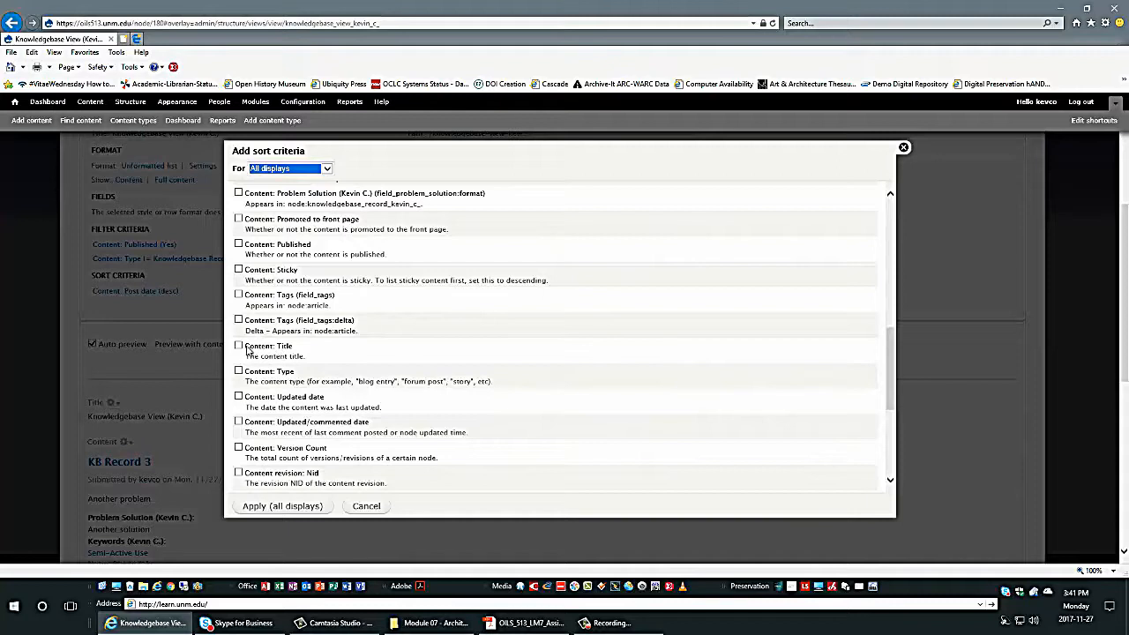
{"action": "left_click", "coordinate": [240, 348]}
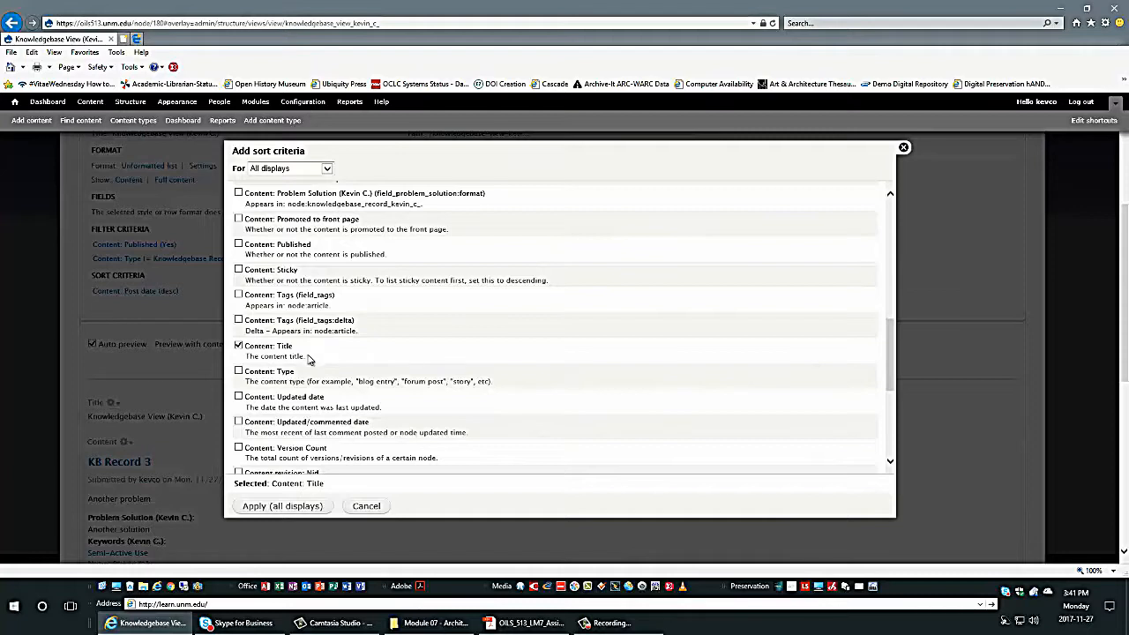
{"action": "left_click", "coordinate": [279, 507]}
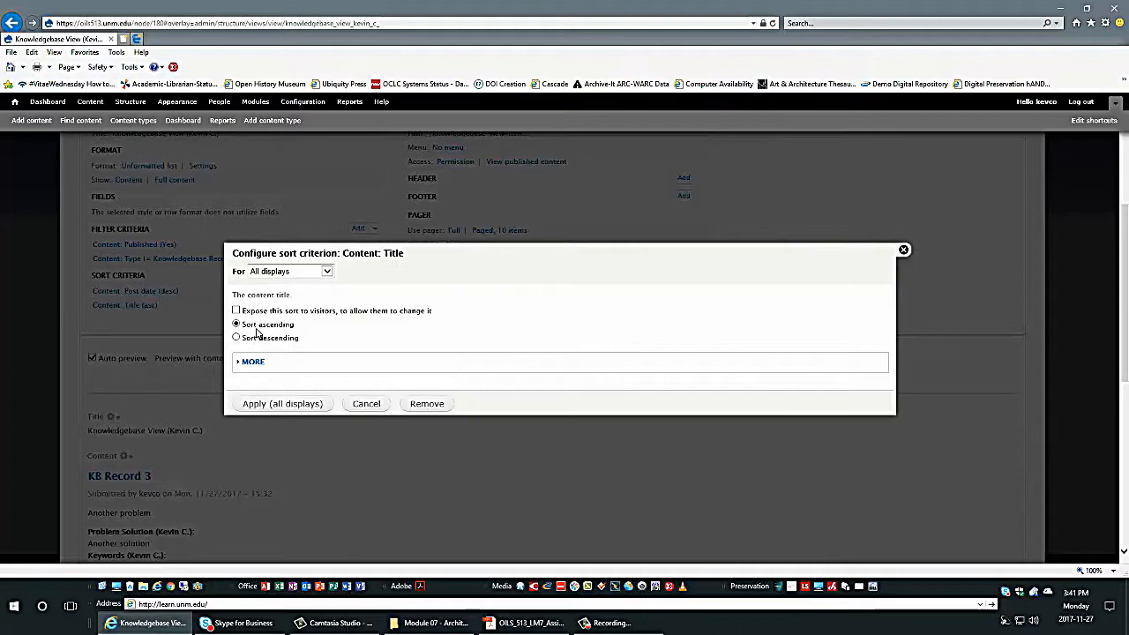
{"action": "left_click", "coordinate": [272, 409]}
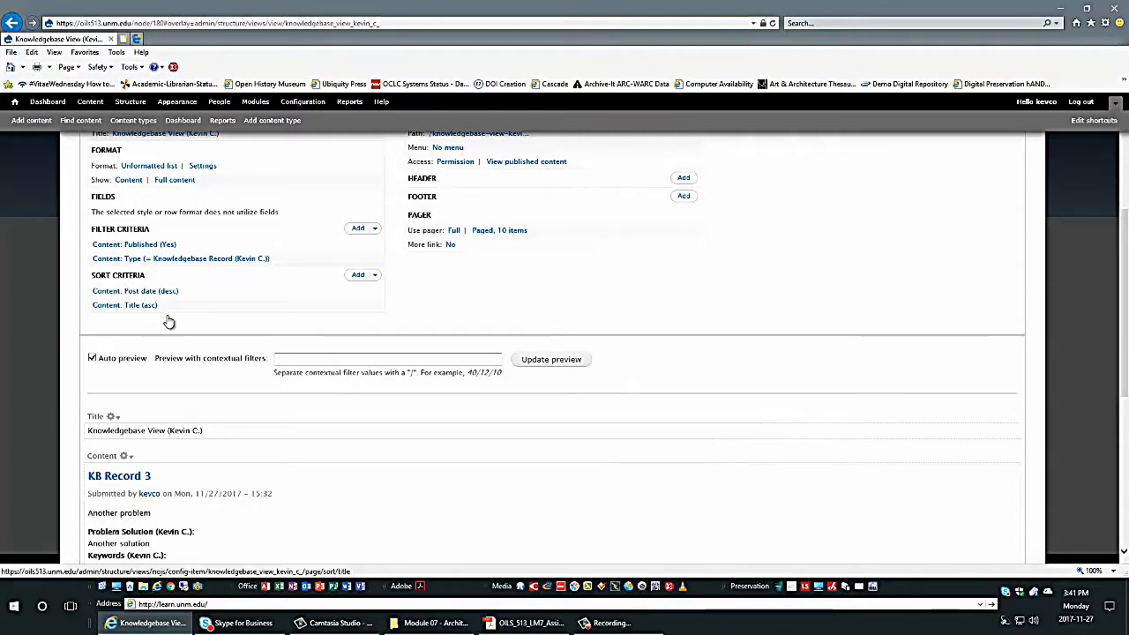
Remove the Content: Post date sort criterion from all displays and review the record order in the preview.
{"action": "left_click", "coordinate": [374, 276]}
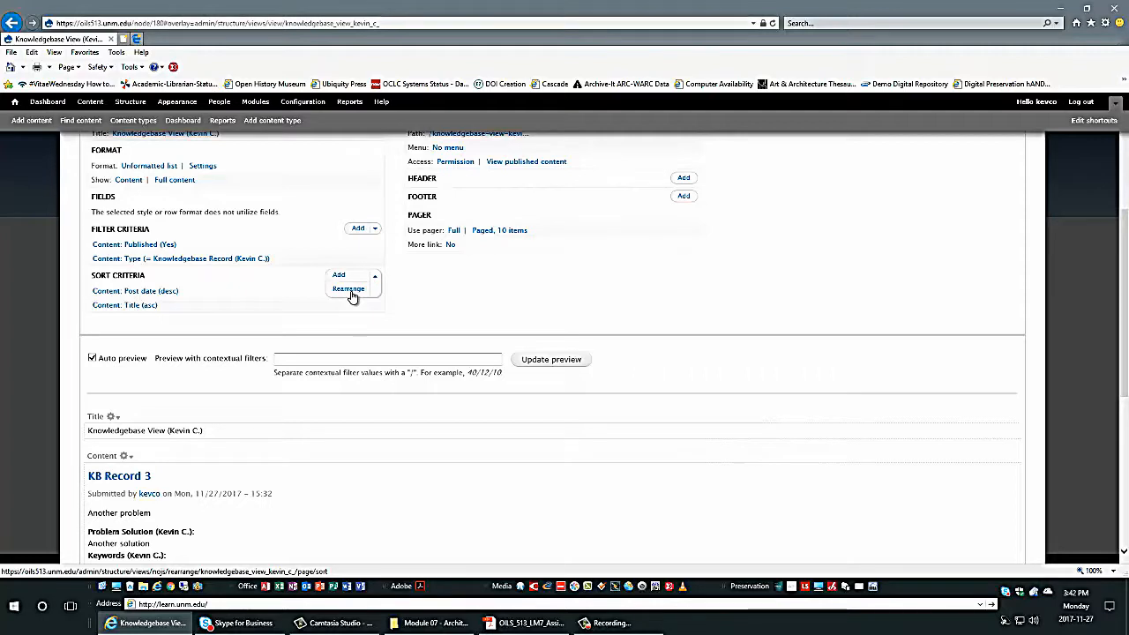
{"action": "left_click", "coordinate": [349, 289]}
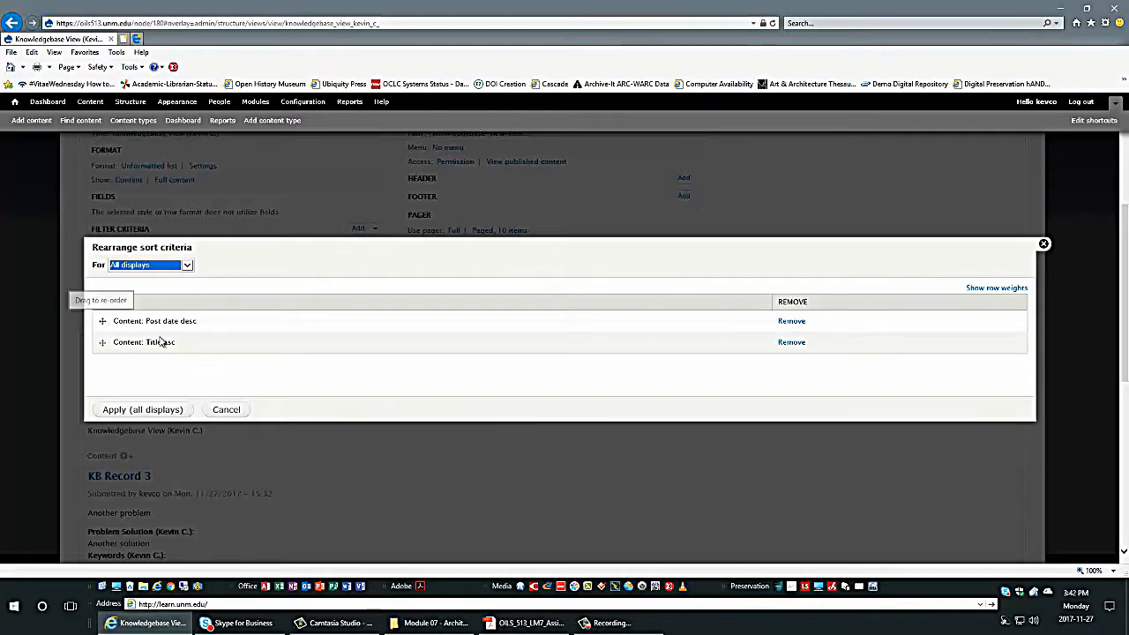
{"action": "left_click_drag", "start_coordinate": [147, 320], "coordinate": [179, 343]}
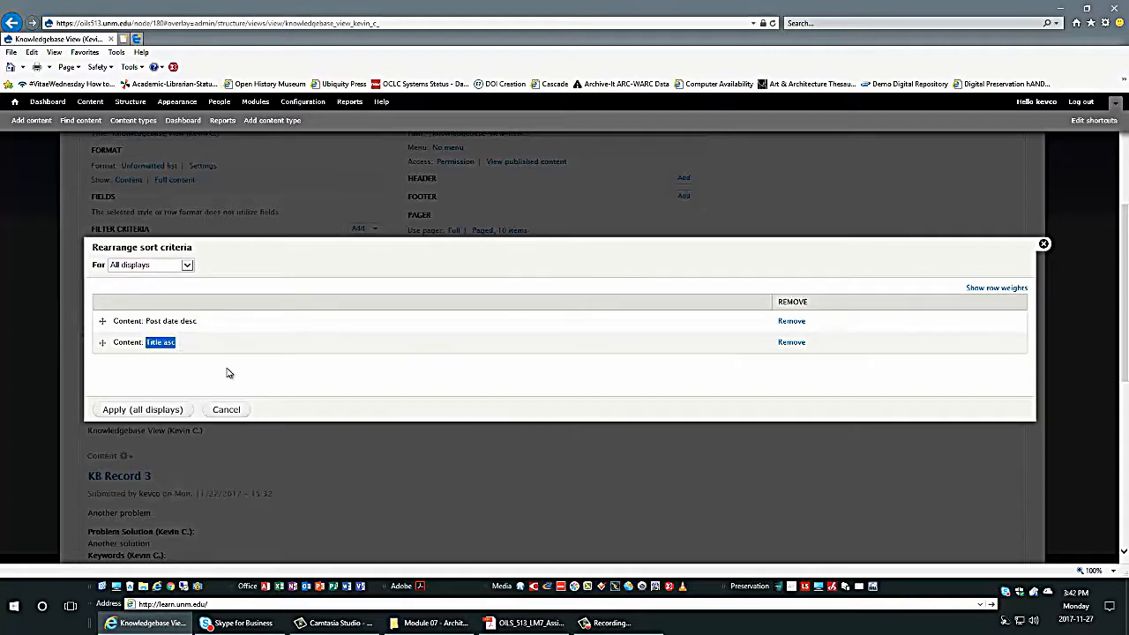
{"action": "left_click", "coordinate": [643, 380]}
{"action": "left_click", "coordinate": [791, 321]}
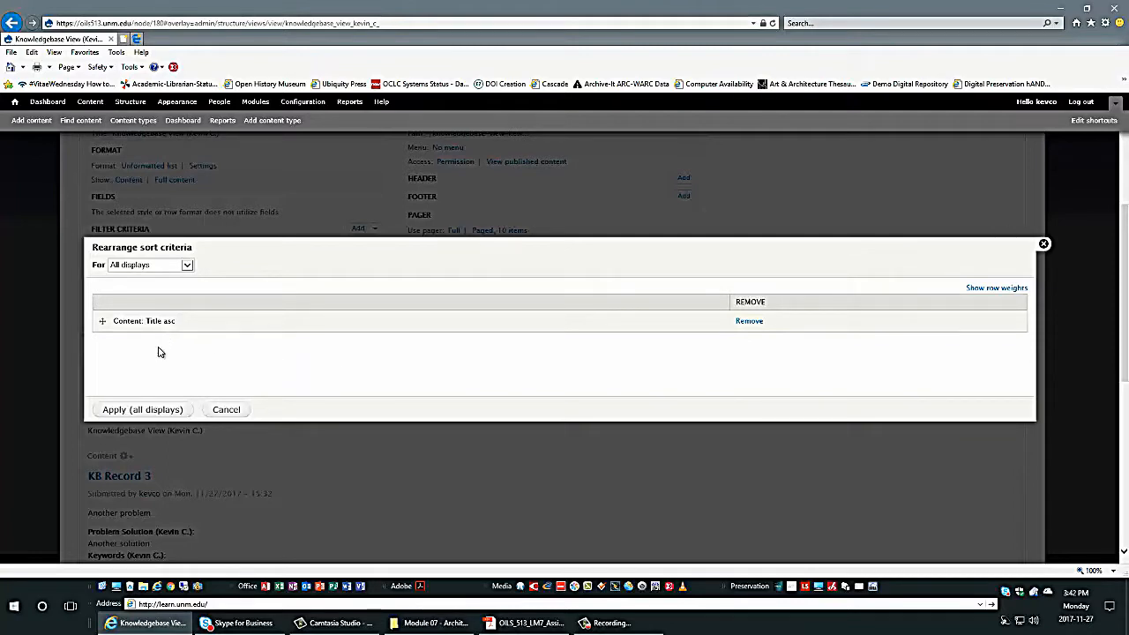
{"action": "left_click", "coordinate": [122, 412]}
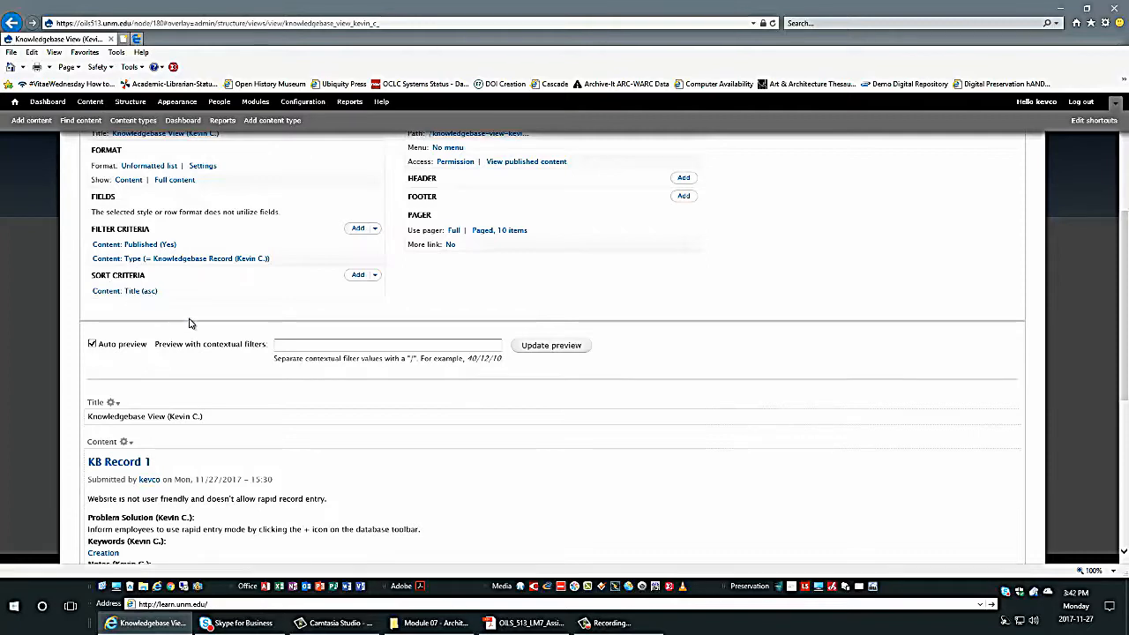
{"action": "scroll", "coordinate": [353, 328], "scroll_direction": "down", "scroll_amount": 3}
{"action": "scroll", "coordinate": [413, 406], "scroll_direction": "down", "scroll_amount": 1}
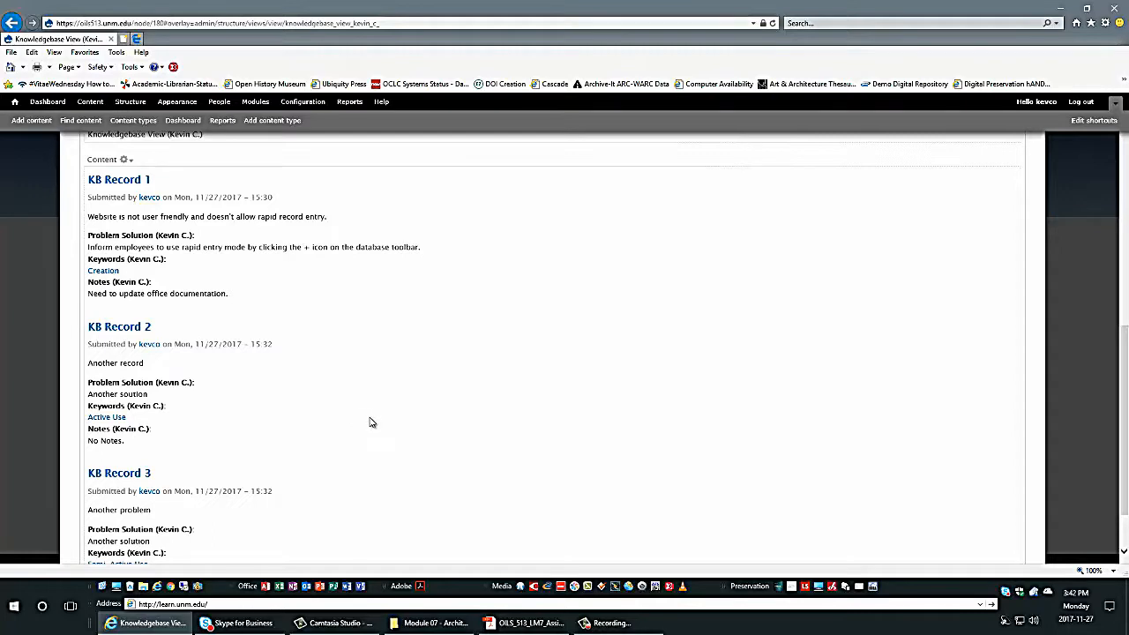
{"action": "scroll", "coordinate": [429, 438], "scroll_direction": "up", "scroll_amount": 3}
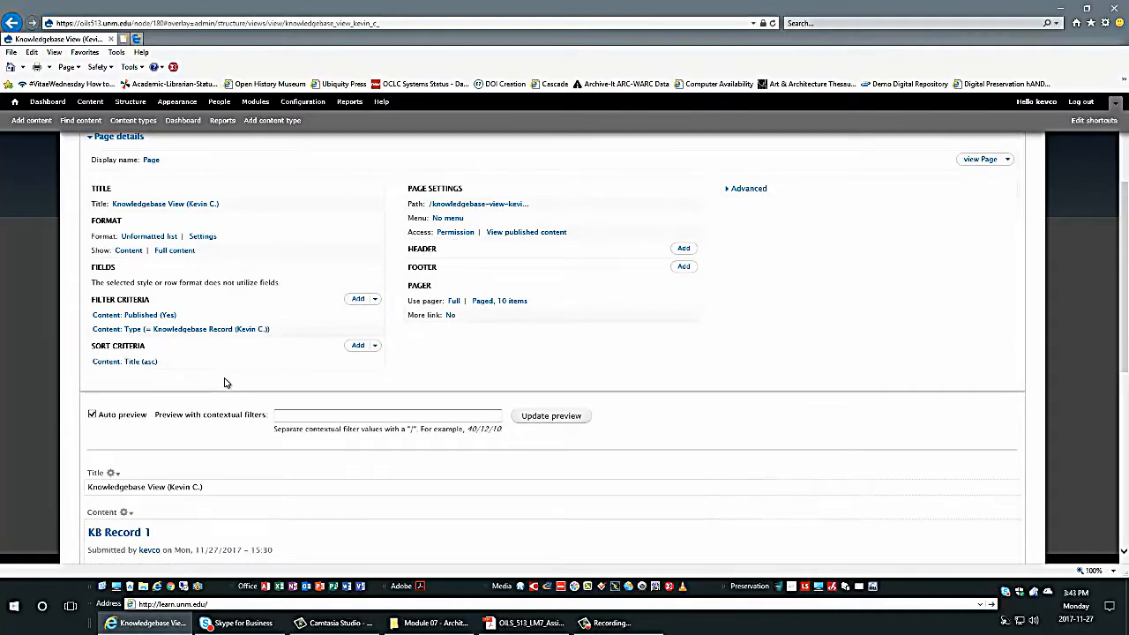
Review the title-sorted records in the preview and save the knowledgebase view.
{"action": "scroll", "coordinate": [245, 416], "scroll_direction": "down", "scroll_amount": 4}
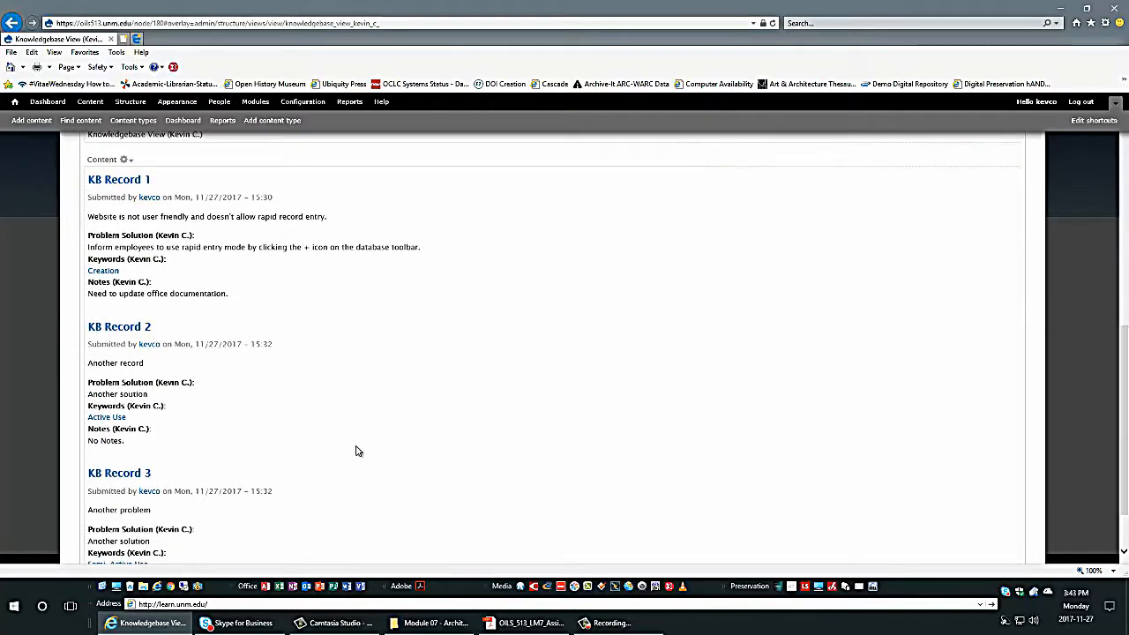
{"action": "scroll", "coordinate": [357, 451], "scroll_direction": "up", "scroll_amount": 4}
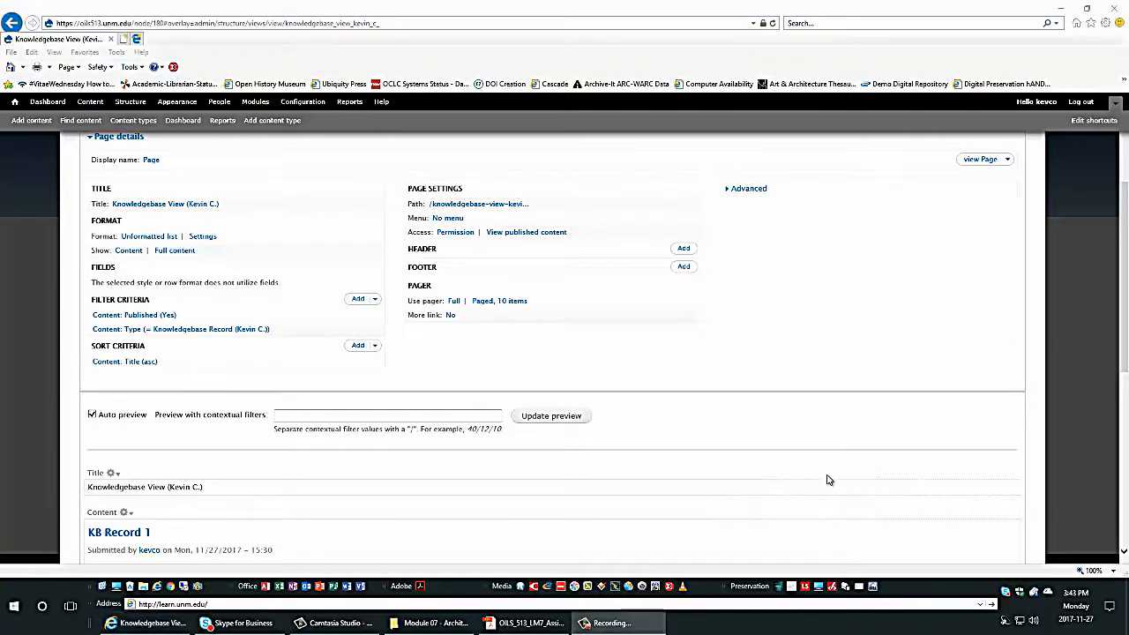
{"action": "scroll", "coordinate": [827, 478], "scroll_direction": "up", "scroll_amount": 3}
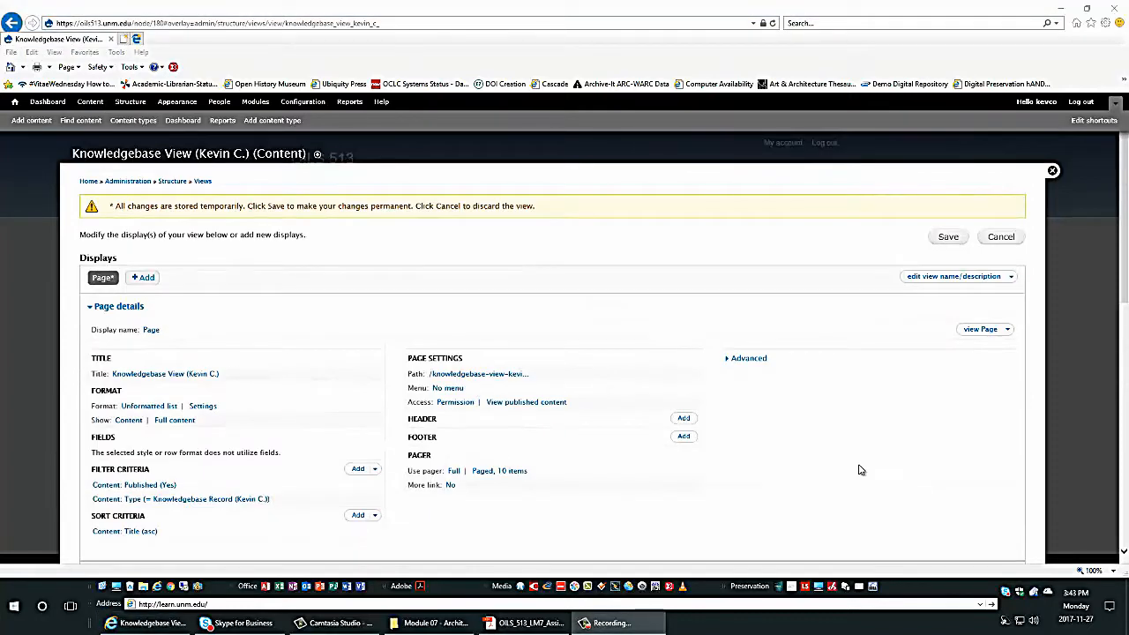
{"action": "scroll", "coordinate": [854, 465], "scroll_direction": "down", "scroll_amount": 3}
{"action": "scroll", "coordinate": [853, 464], "scroll_direction": "down", "scroll_amount": 5}
{"action": "scroll", "coordinate": [854, 465], "scroll_direction": "up", "scroll_amount": 3}
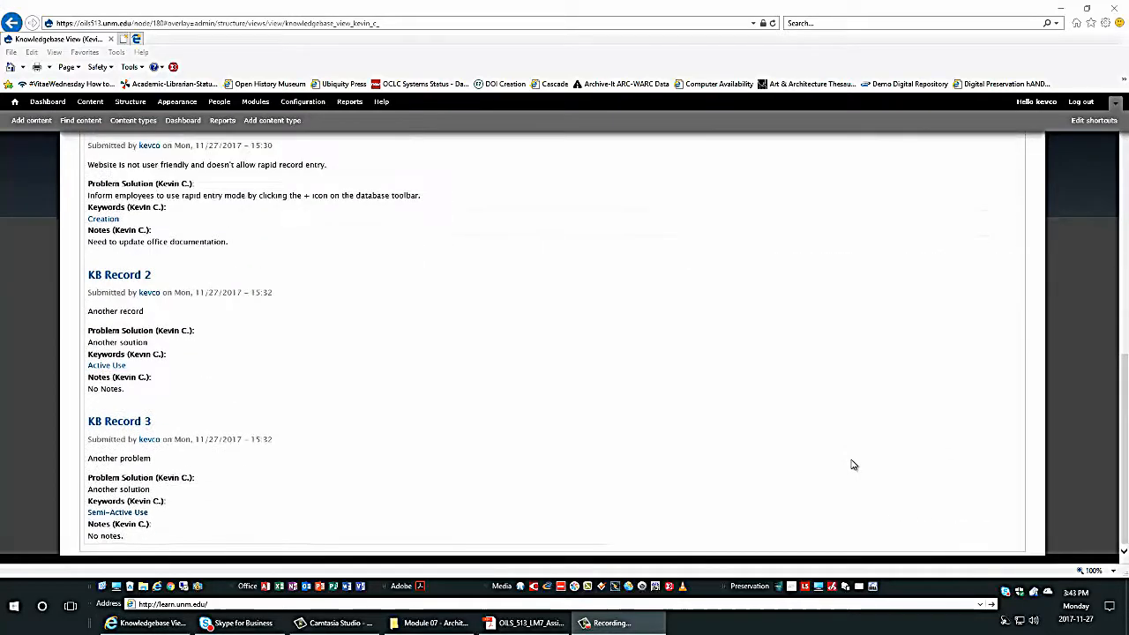
{"action": "scroll", "coordinate": [854, 465], "scroll_direction": "up", "scroll_amount": 3}
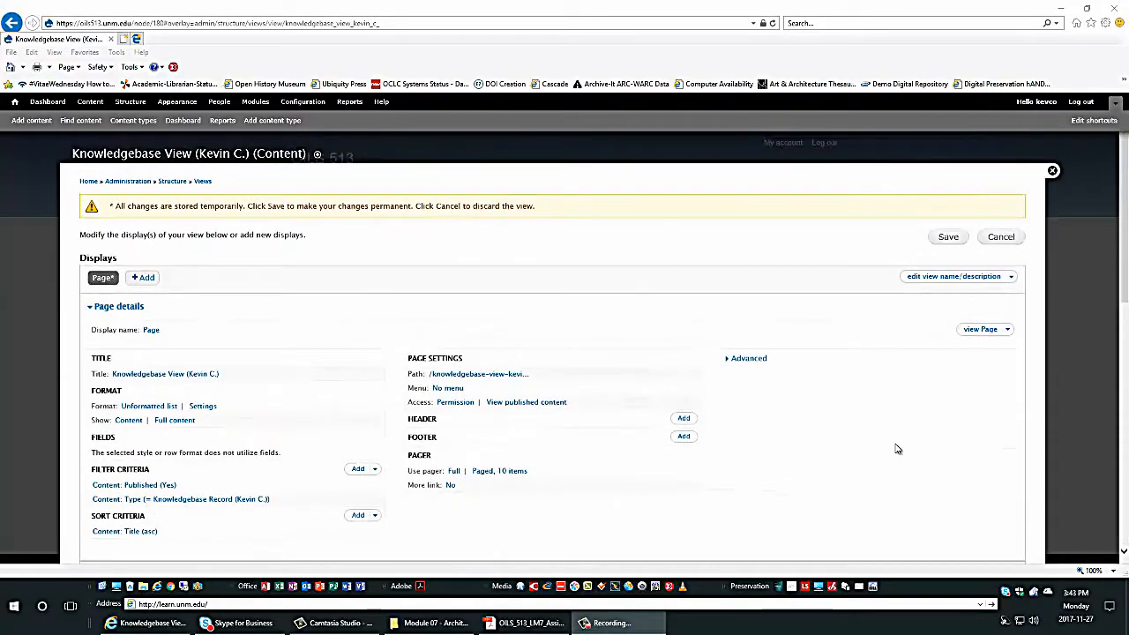
{"action": "left_click", "coordinate": [949, 238]}
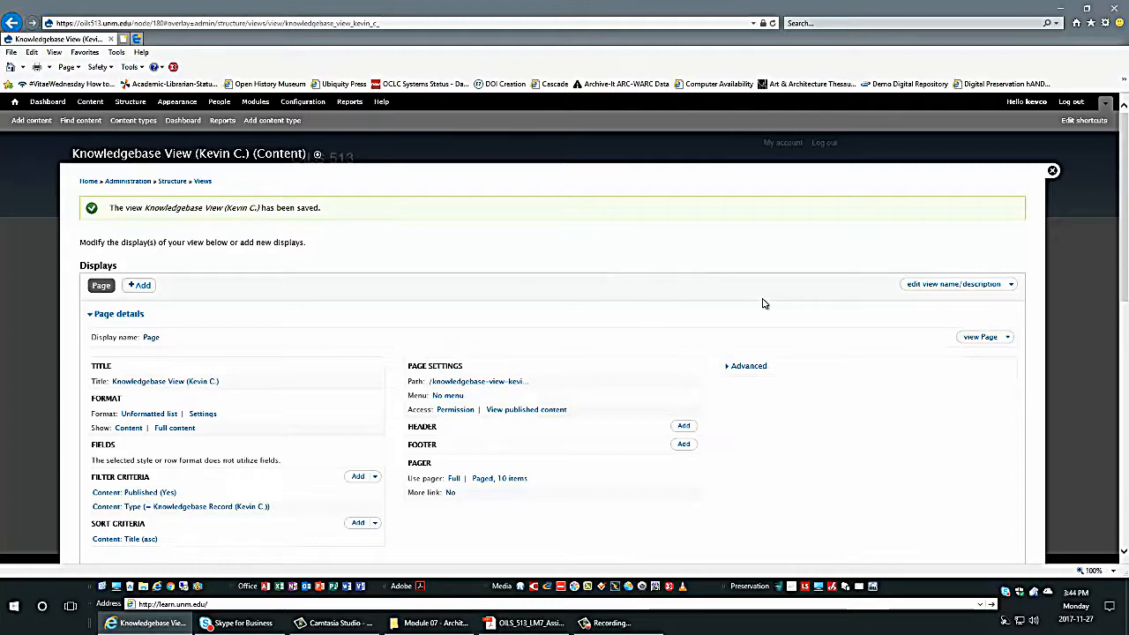
Open the view's live page and examine its title and the problem, solution, keywords and notes of each listed record.
{"action": "left_click", "coordinate": [976, 342]}
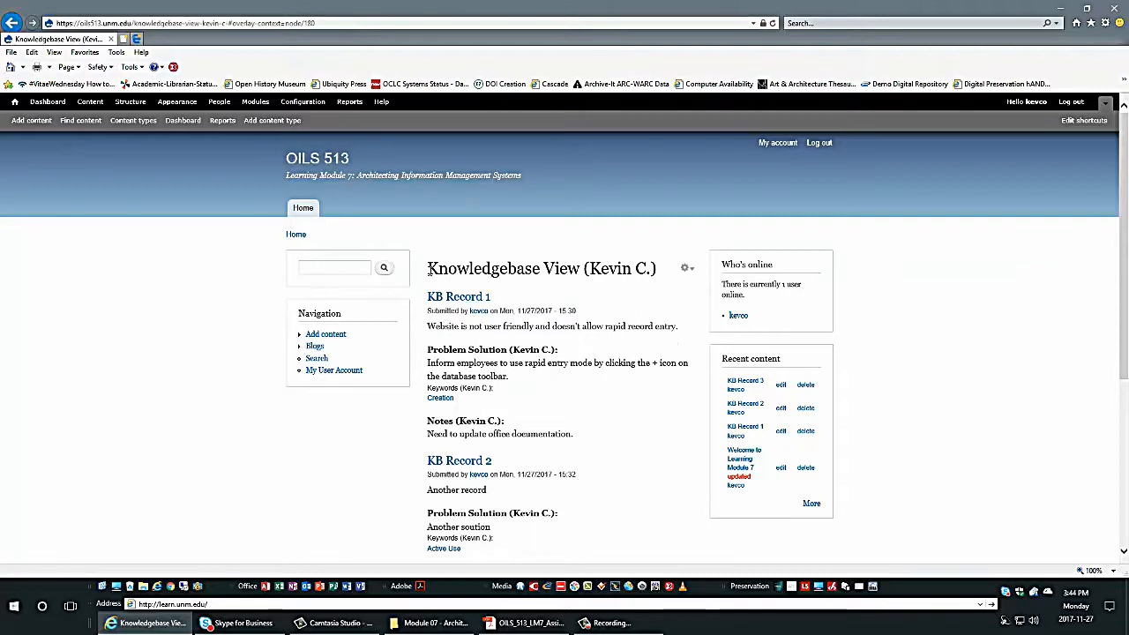
{"action": "left_click_drag", "start_coordinate": [427, 268], "coordinate": [667, 277]}
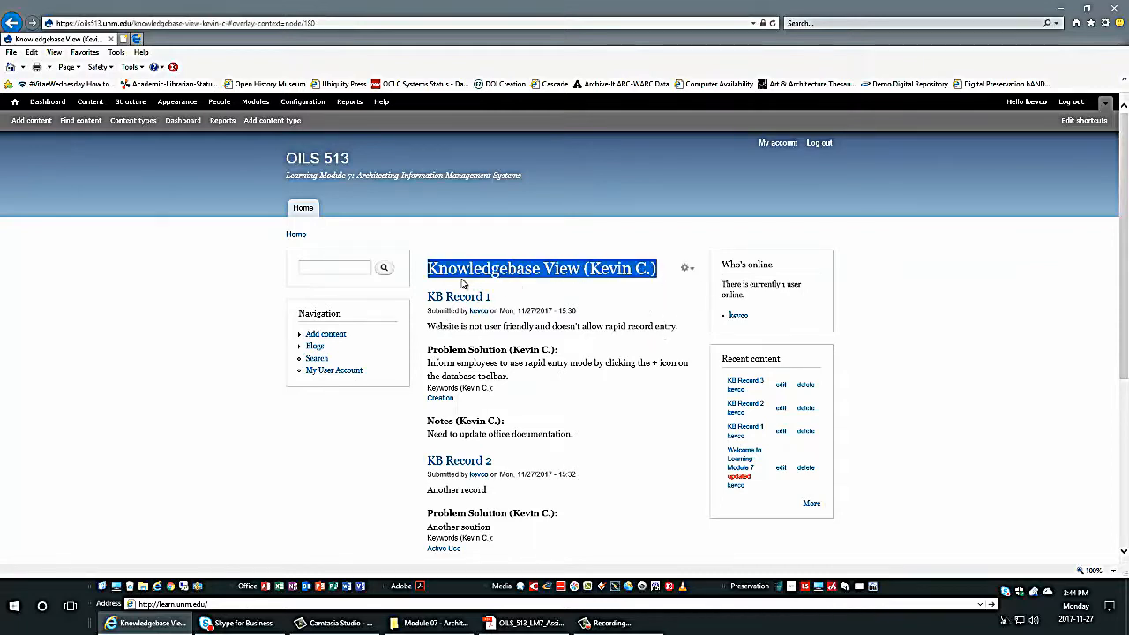
{"action": "left_click", "coordinate": [528, 291]}
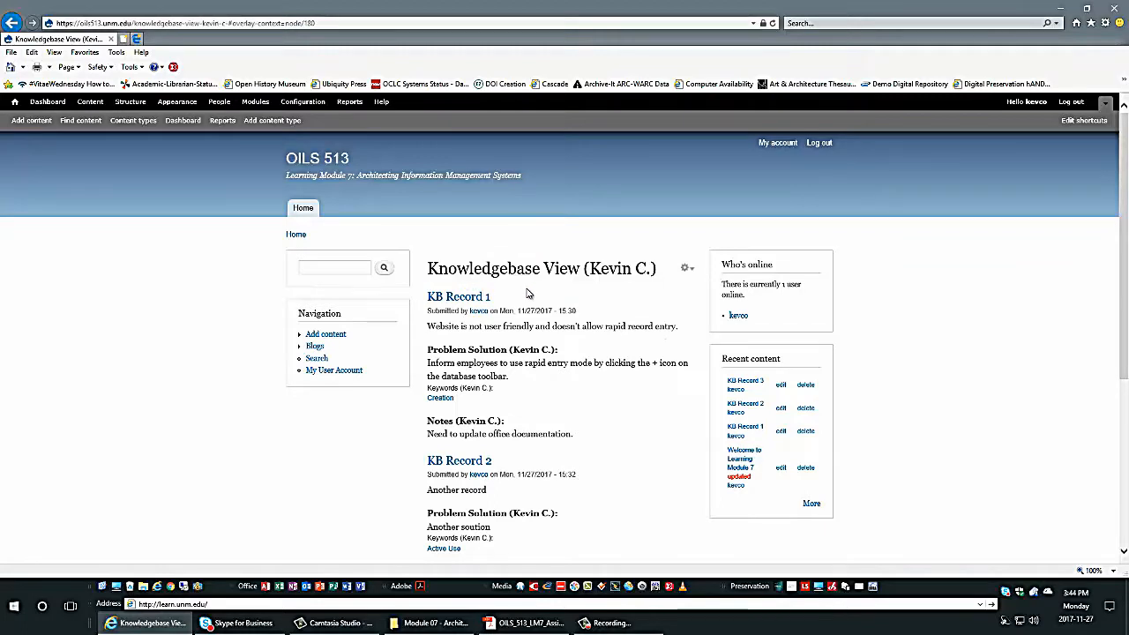
{"action": "scroll", "coordinate": [476, 353], "scroll_direction": "down", "scroll_amount": 2}
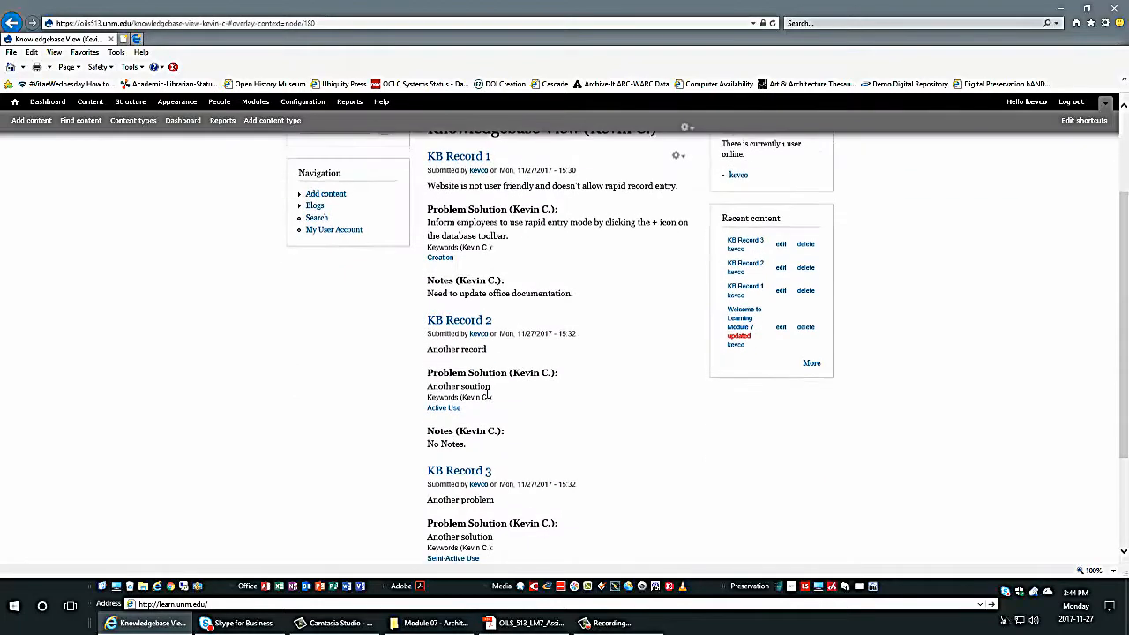
{"action": "scroll", "coordinate": [541, 398], "scroll_direction": "up", "scroll_amount": 1}
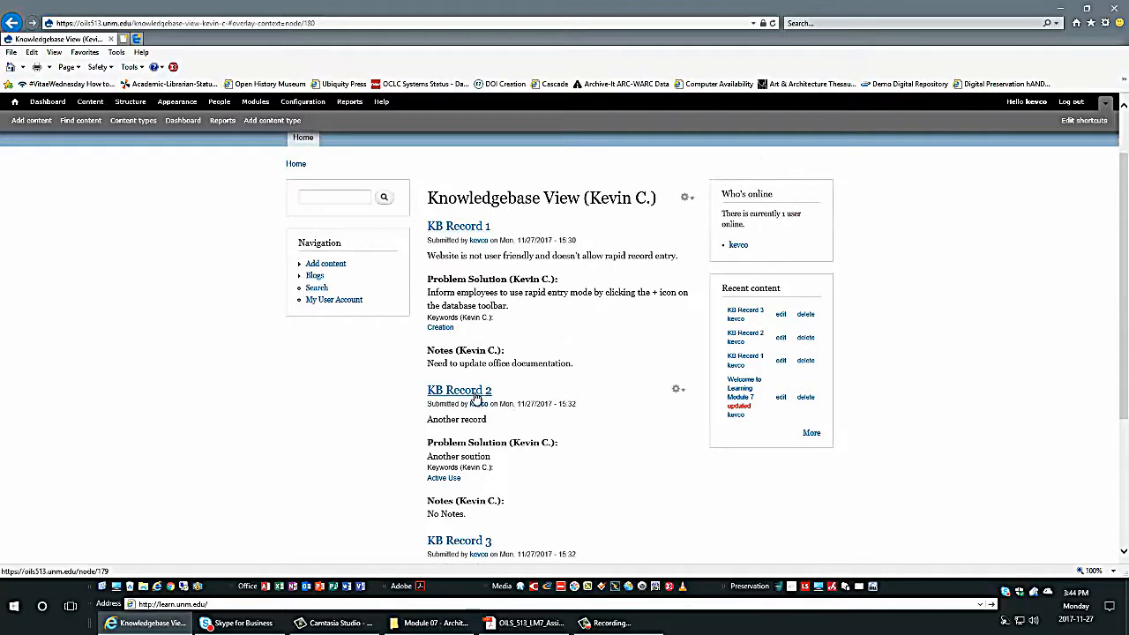
{"action": "scroll", "coordinate": [565, 467], "scroll_direction": "down", "scroll_amount": 2}
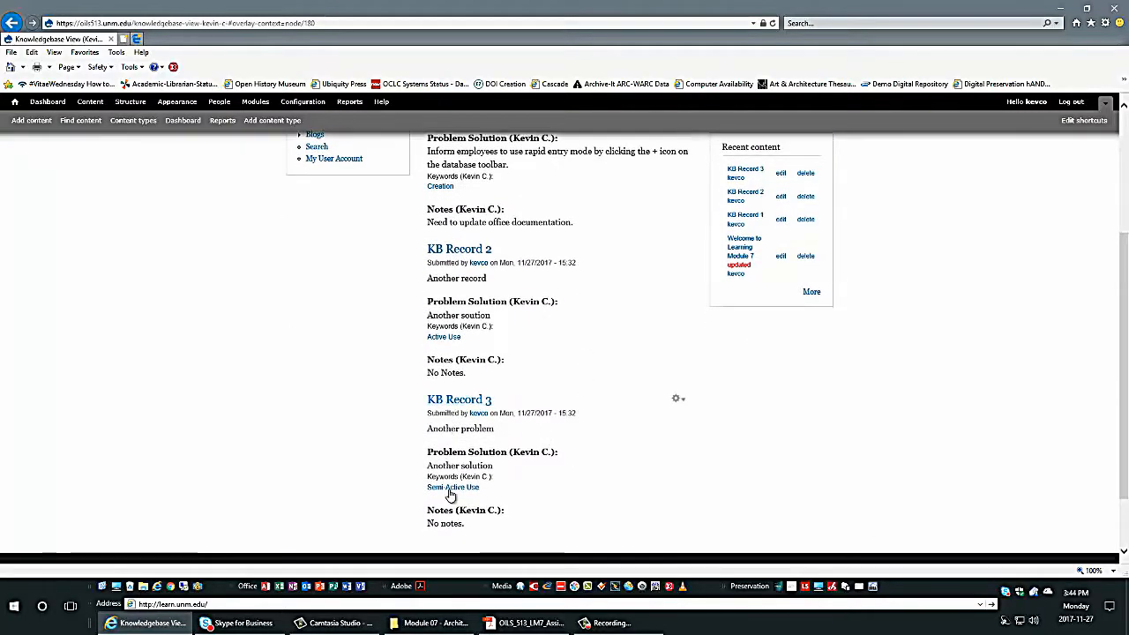
{"action": "scroll", "coordinate": [461, 351], "scroll_direction": "up", "scroll_amount": 2}
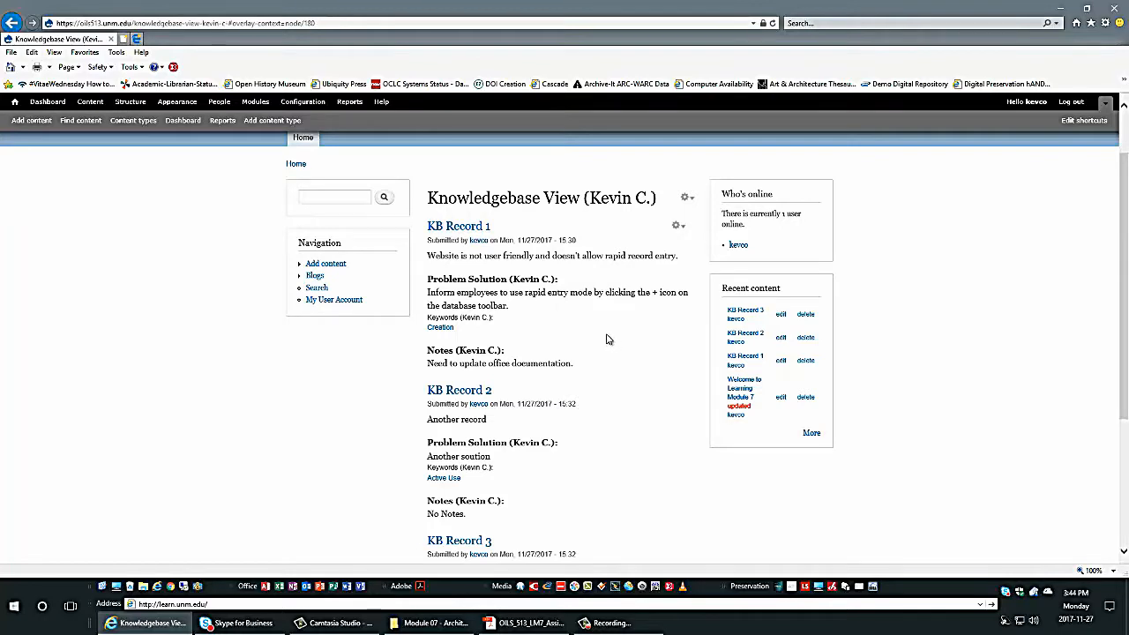
{"action": "scroll", "coordinate": [607, 338], "scroll_direction": "up", "scroll_amount": 2}
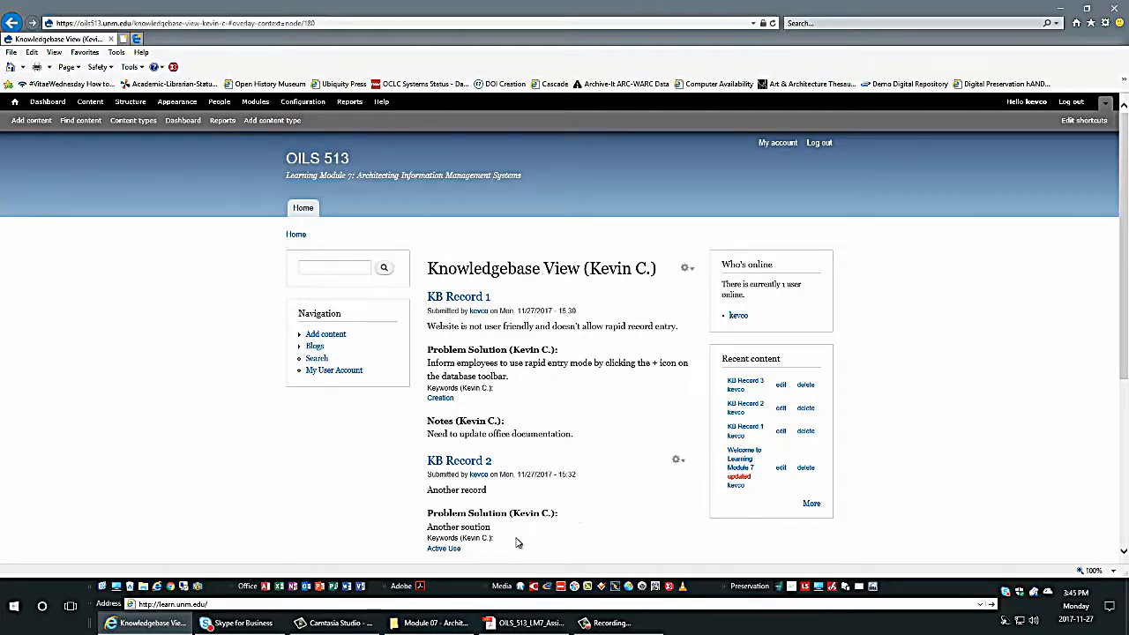
{"action": "scroll", "coordinate": [541, 477], "scroll_direction": "down", "scroll_amount": 3}
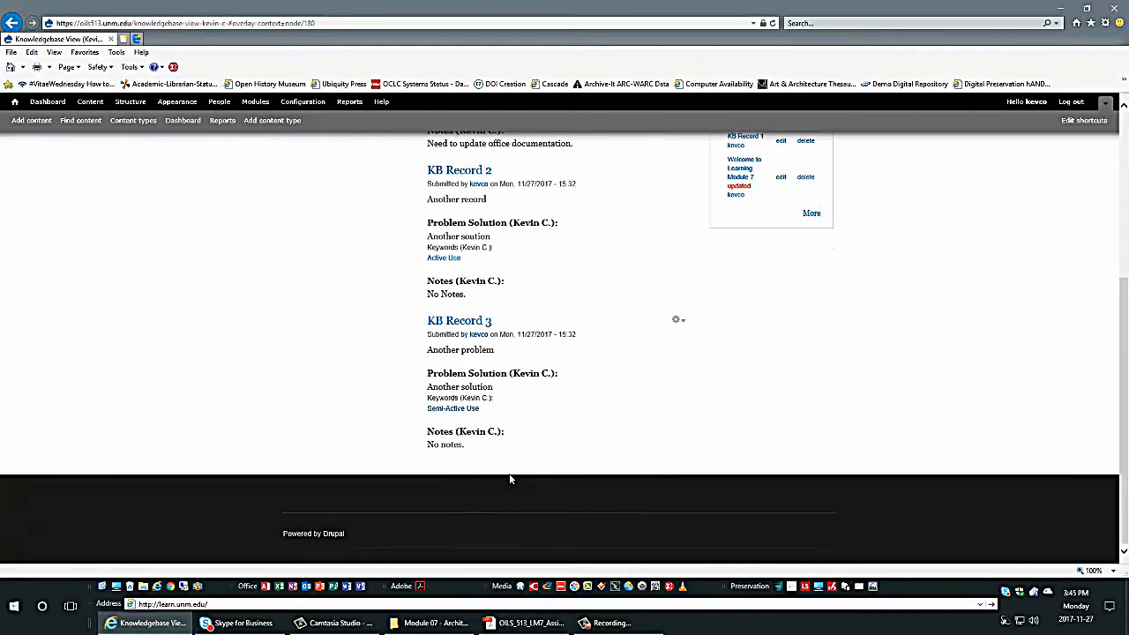
{"action": "scroll", "coordinate": [650, 353], "scroll_direction": "up", "scroll_amount": 3}
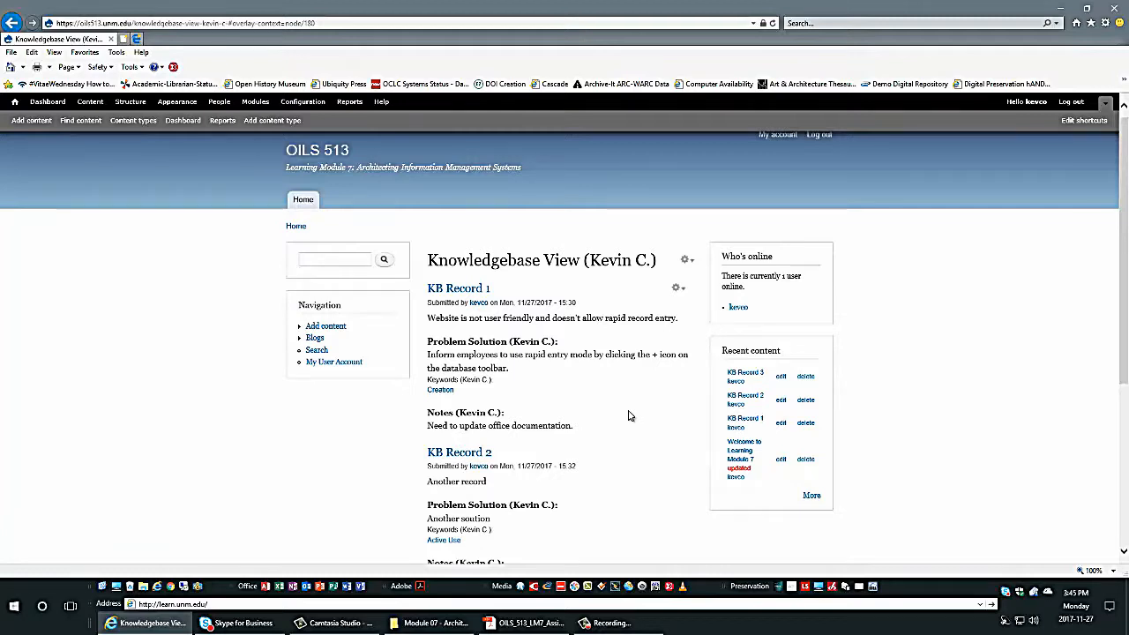
{"action": "scroll", "coordinate": [629, 416], "scroll_direction": "down", "scroll_amount": 1}
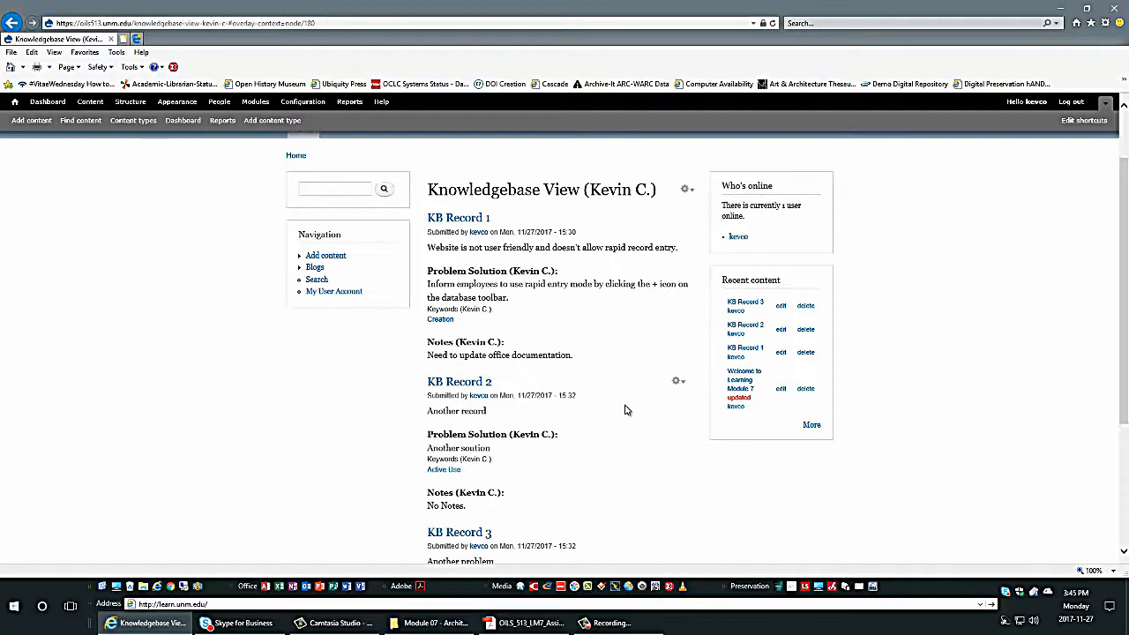
{"action": "scroll", "coordinate": [625, 410], "scroll_direction": "up", "scroll_amount": 1}
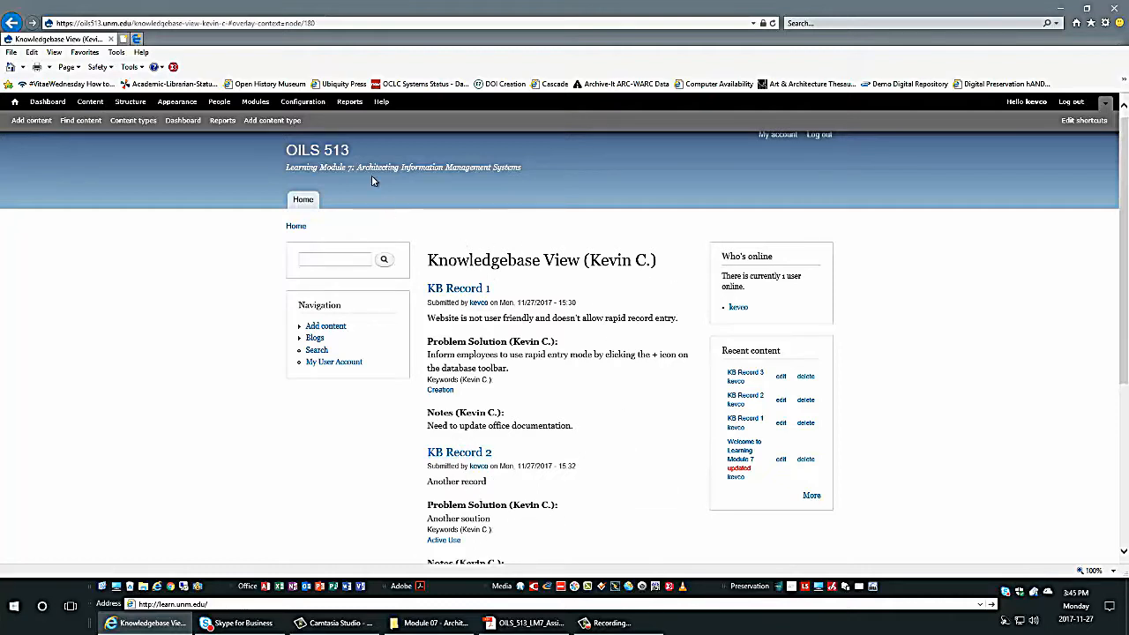
Remove the #overlay-context part from the view page's URL and copy the shortened address.
{"action": "left_click", "coordinate": [338, 22]}
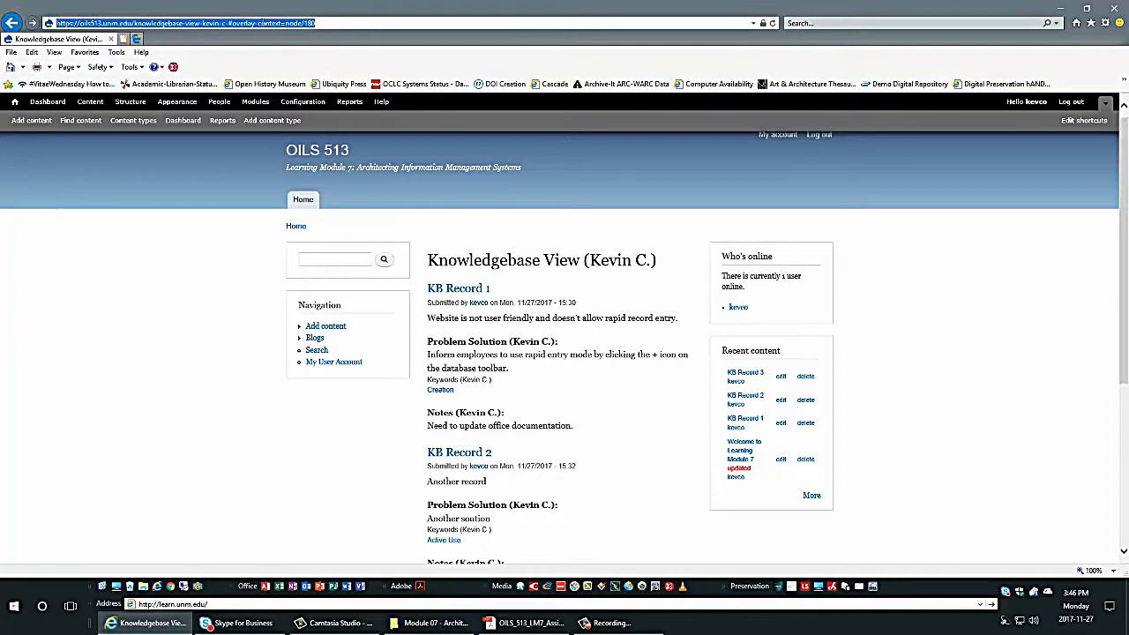
{"action": "left_click", "coordinate": [231, 24]}
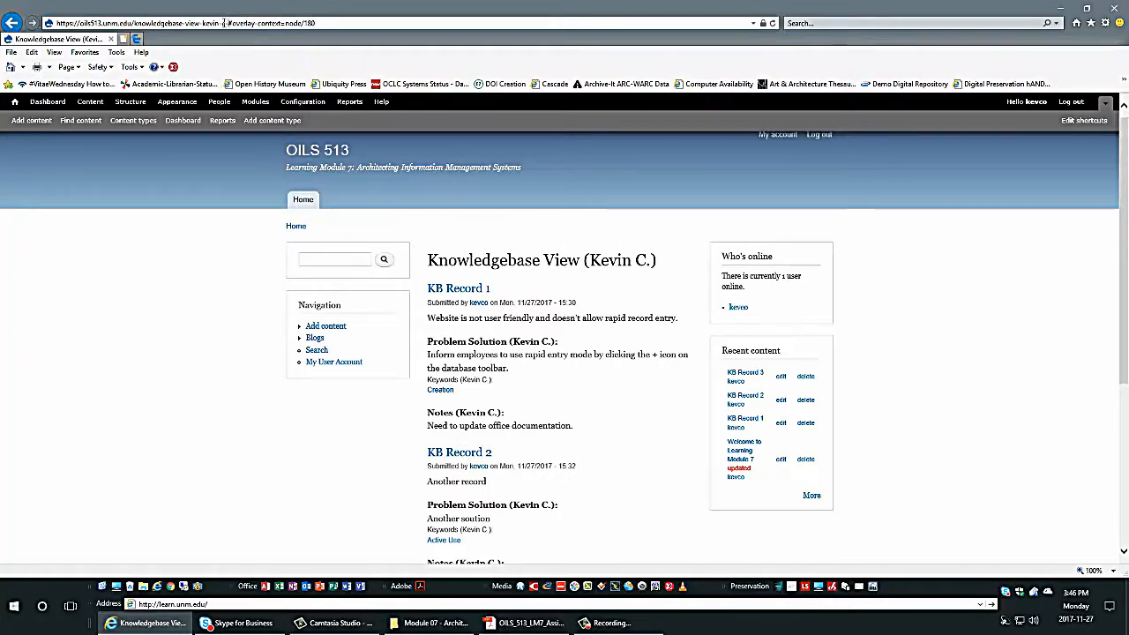
{"action": "left_click_drag", "start_coordinate": [228, 23], "coordinate": [350, 25]}
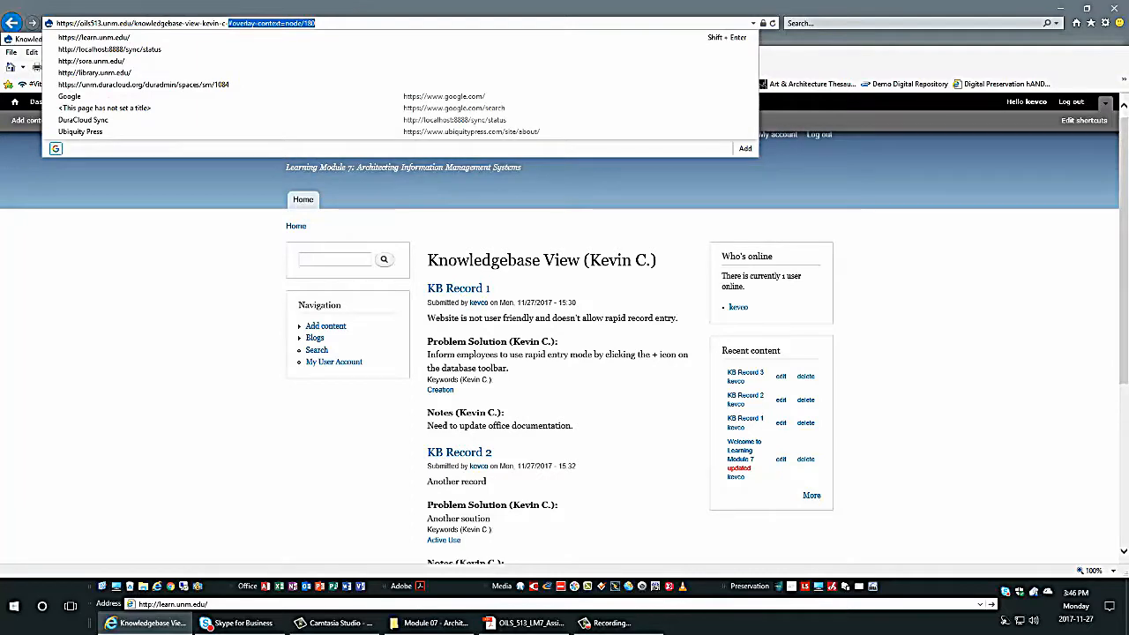
{"action": "key", "text": "F9"}
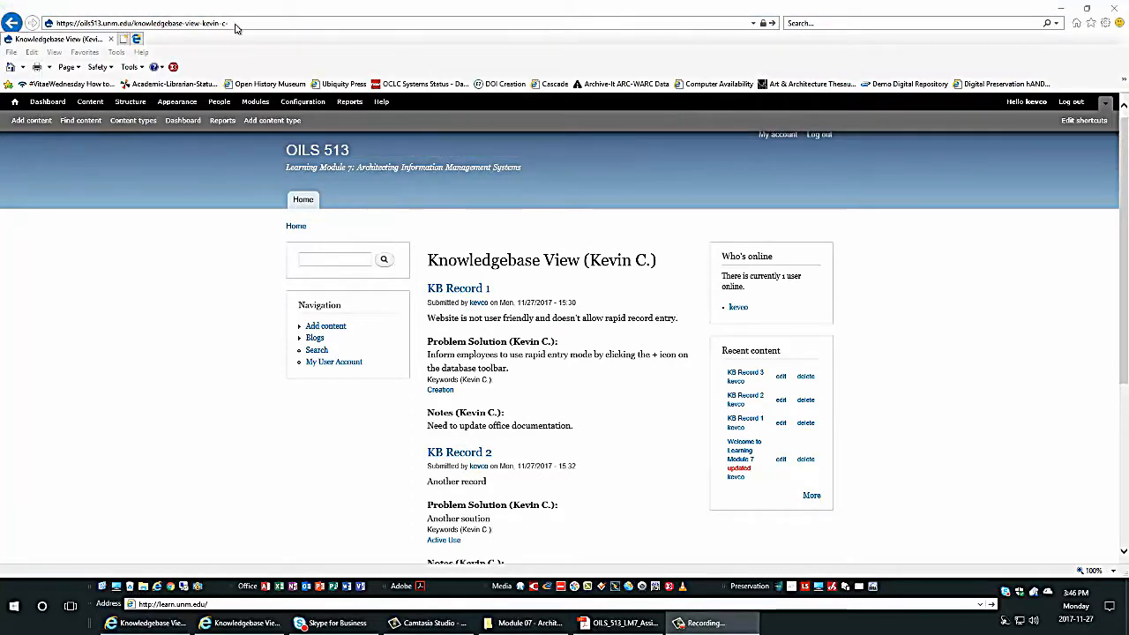
{"action": "left_click", "coordinate": [235, 24]}
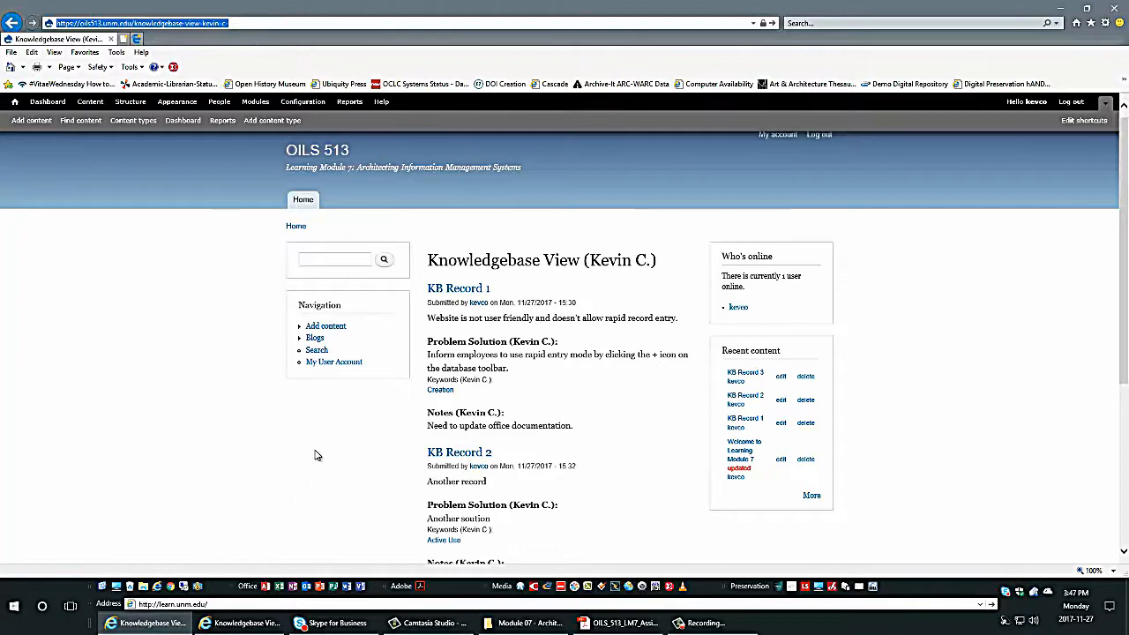
Start a new blog entry in Blogs, titled with the creator's first name in possessive form followed by "Knowledgebase Assignment".
{"action": "left_click", "coordinate": [313, 344]}
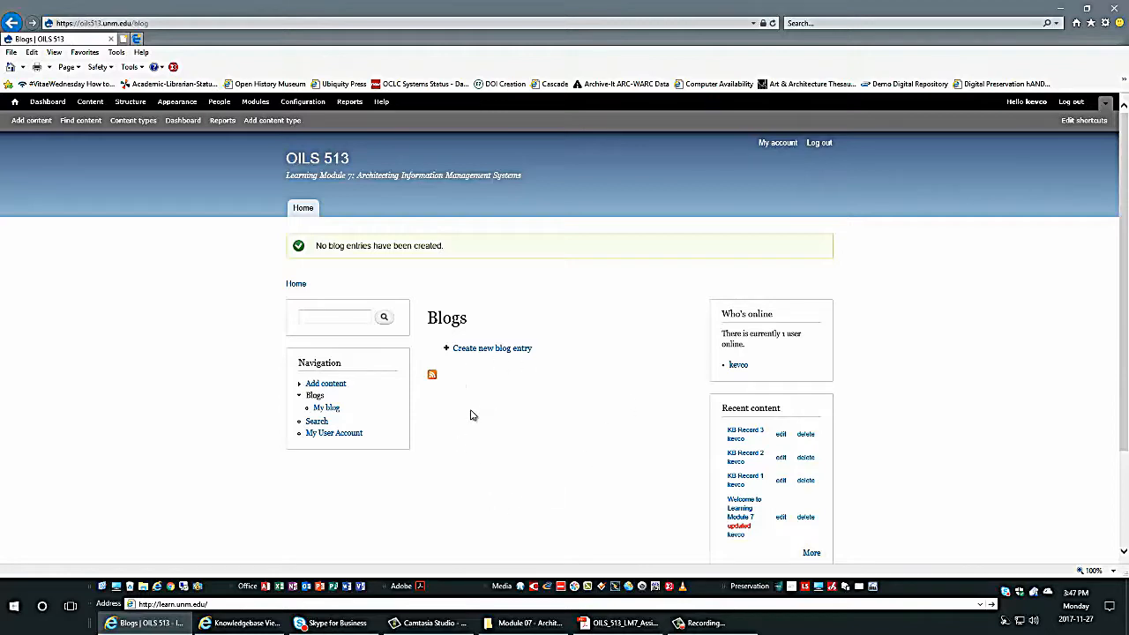
{"action": "left_click", "coordinate": [477, 350]}
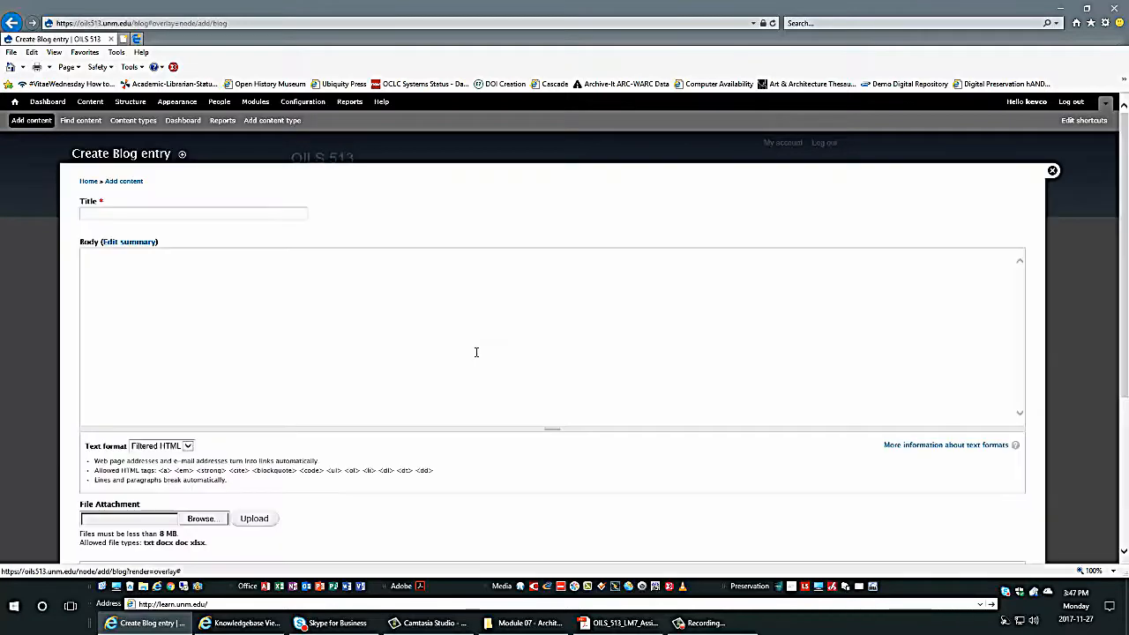
{"action": "left_click", "coordinate": [187, 210]}
{"action": "left_click", "coordinate": [151, 212]}
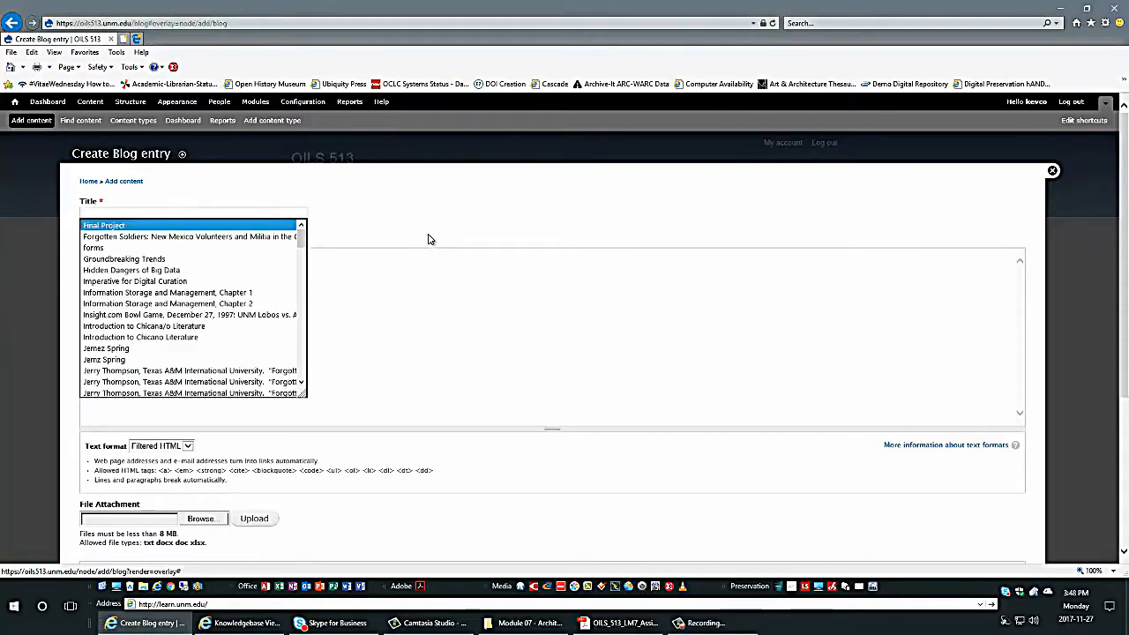
{"action": "type", "text": "Kevin"}
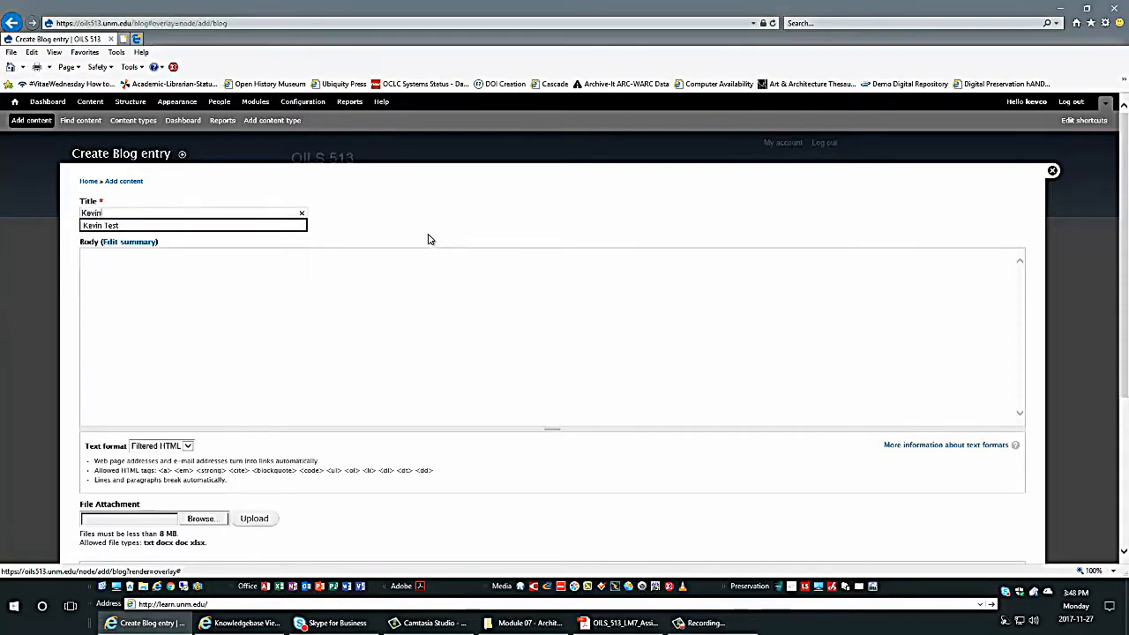
{"action": "type", "text": "'s Know"}
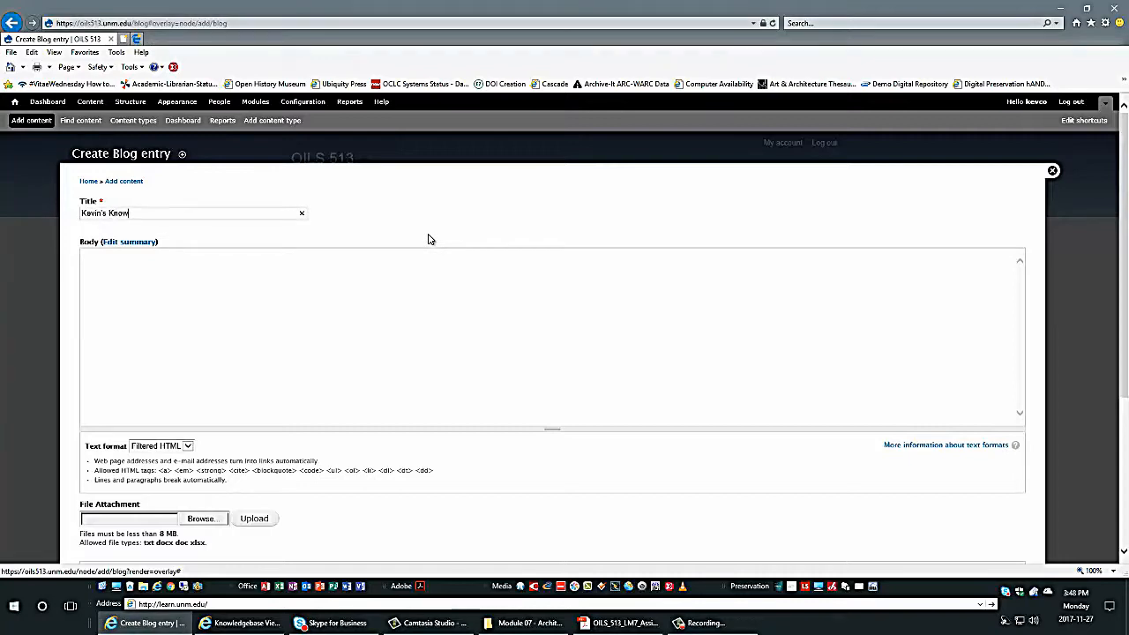
{"action": "type", "text": "ledg"}
{"action": "type", "text": "ebase"}
{"action": "type", "text": " Aa"}
{"action": "type", "text": "signment"}
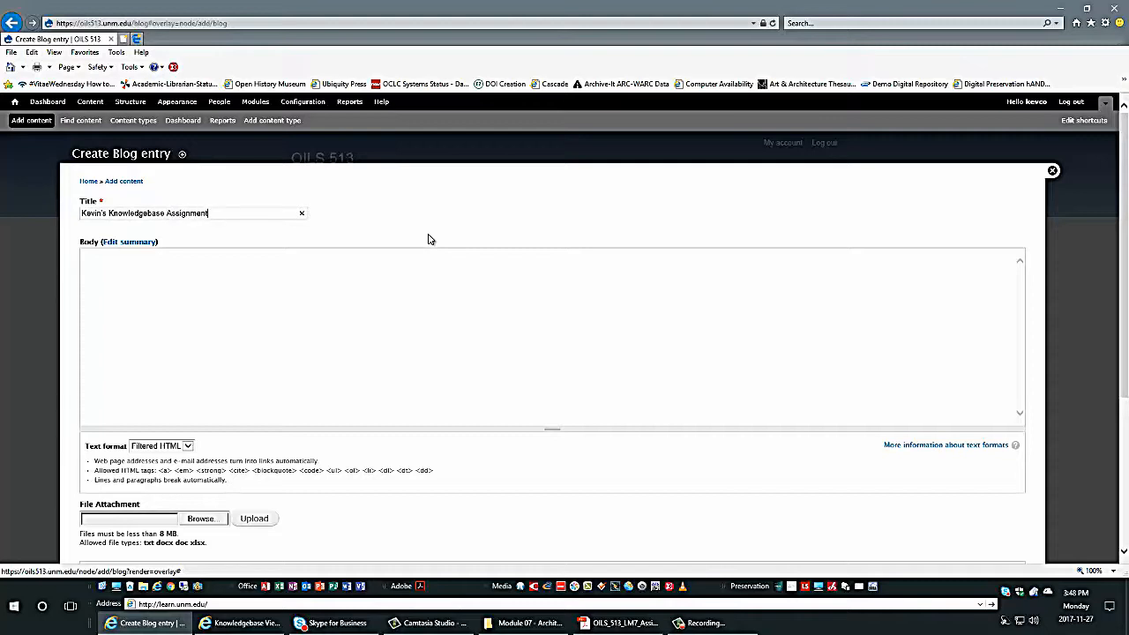
Fill the blog body with lines "KB organization type", "What additional fields created", "View URL:" followed by the copied view address, and "Notes".
{"action": "left_click", "coordinate": [190, 265]}
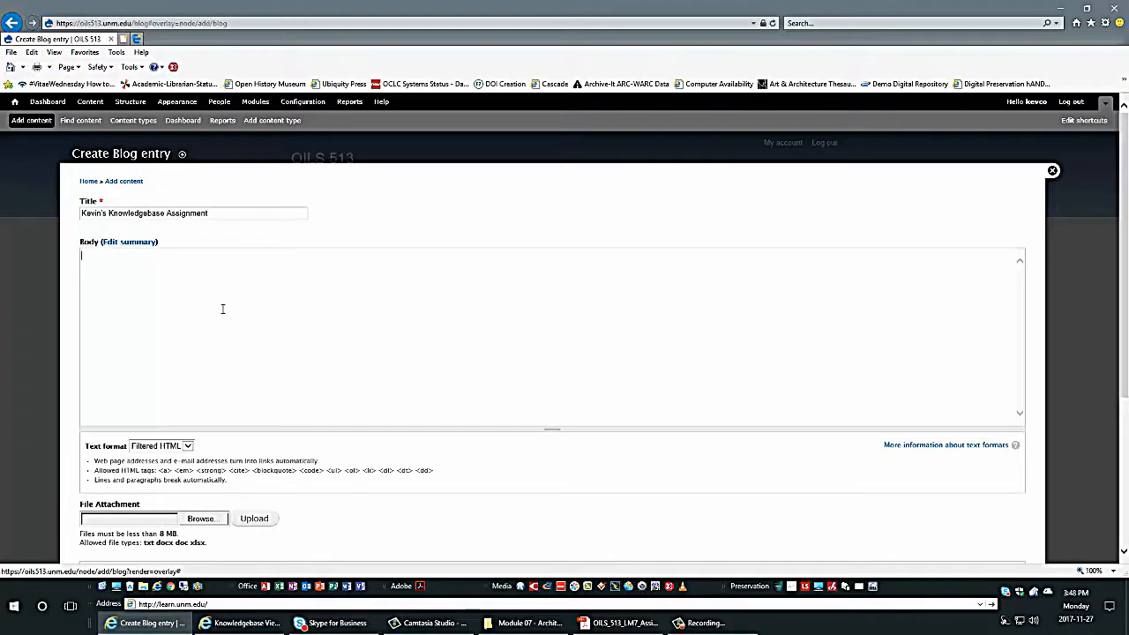
{"action": "type", "text": "KB organization type"}
{"action": "key", "text": "Return"}
{"action": "type", "text": "What additional fields created"}
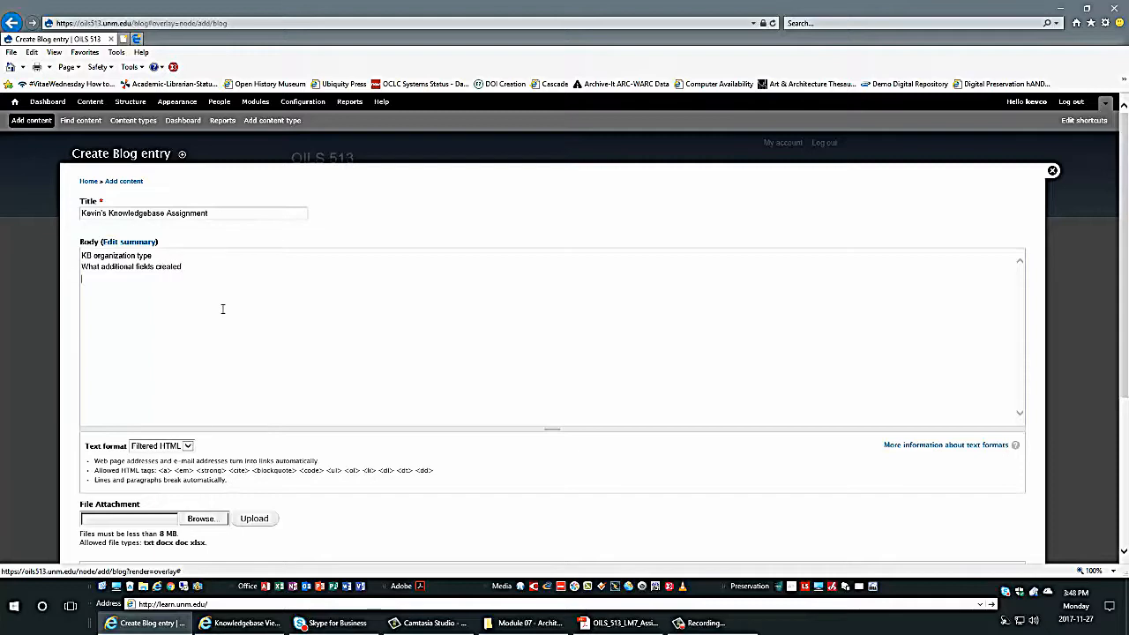
{"action": "type", "text": "View URL:"}
{"action": "type", "text": "https://oils513.unm.edu/knowledgebase-view-kevin-c-"}
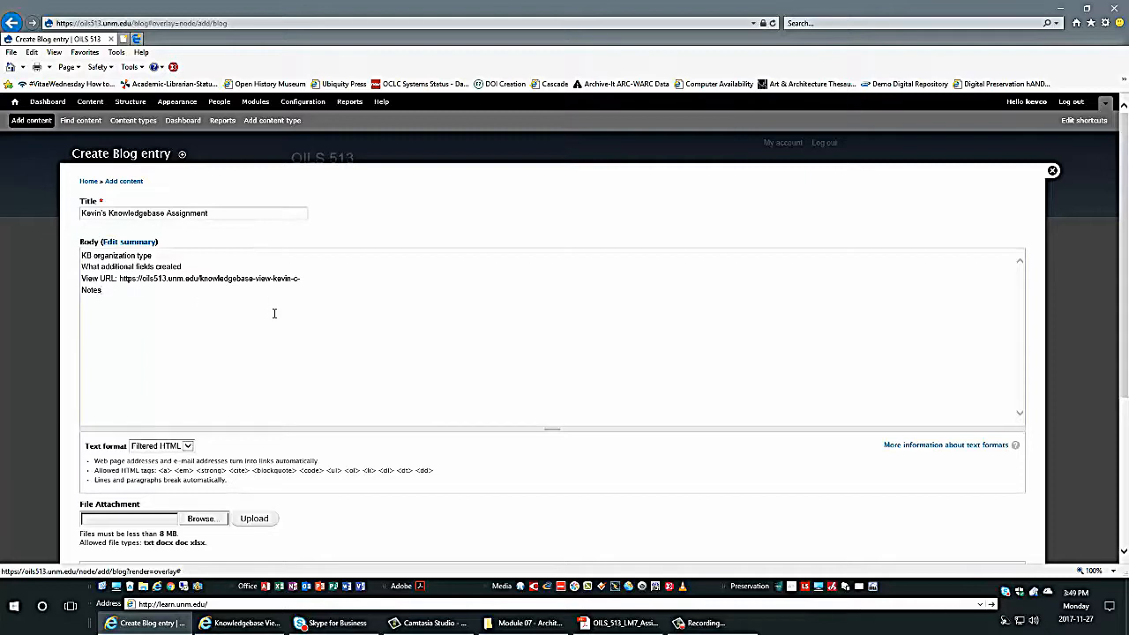
{"action": "scroll", "coordinate": [275, 316], "scroll_direction": "down", "scroll_amount": 3}
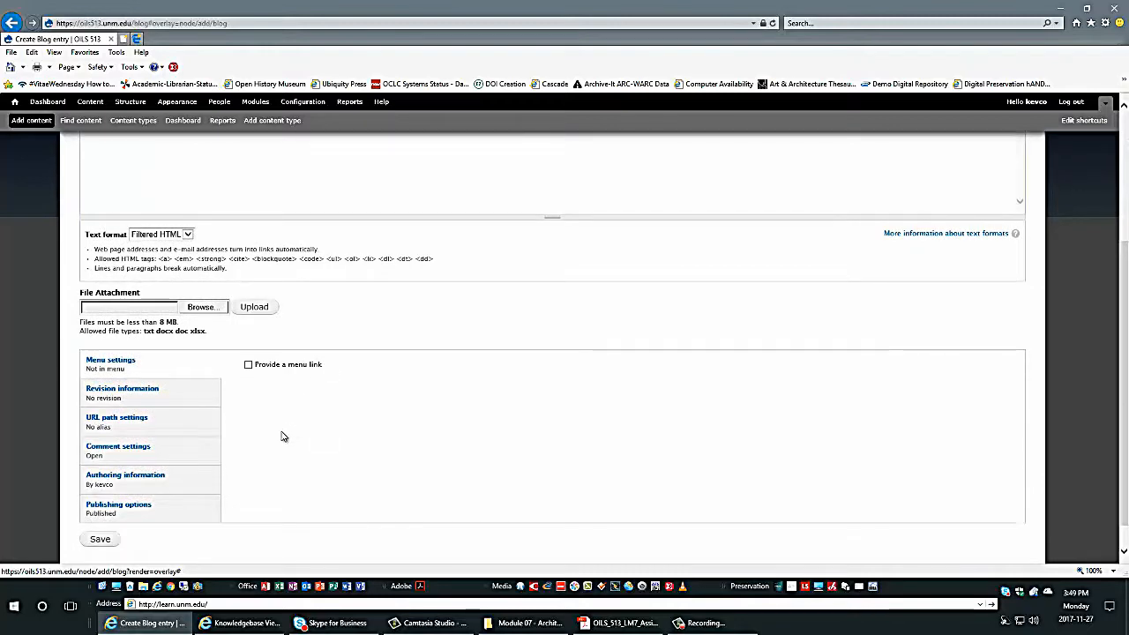
{"action": "scroll", "coordinate": [283, 436], "scroll_direction": "up", "scroll_amount": 3}
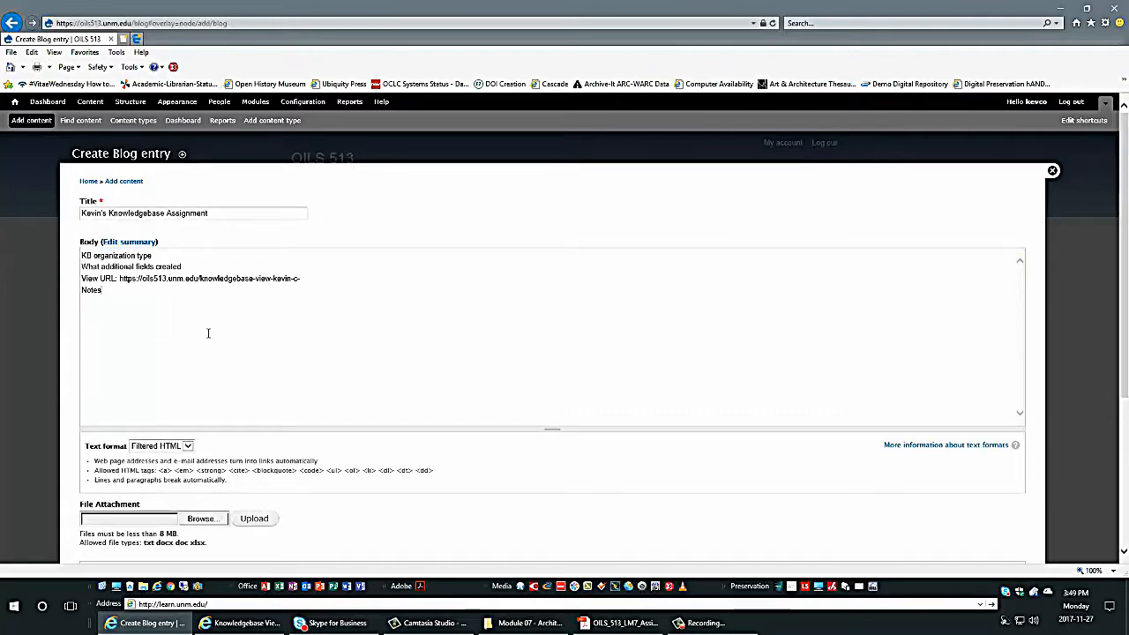
{"action": "scroll", "coordinate": [208, 333], "scroll_direction": "down", "scroll_amount": 3}
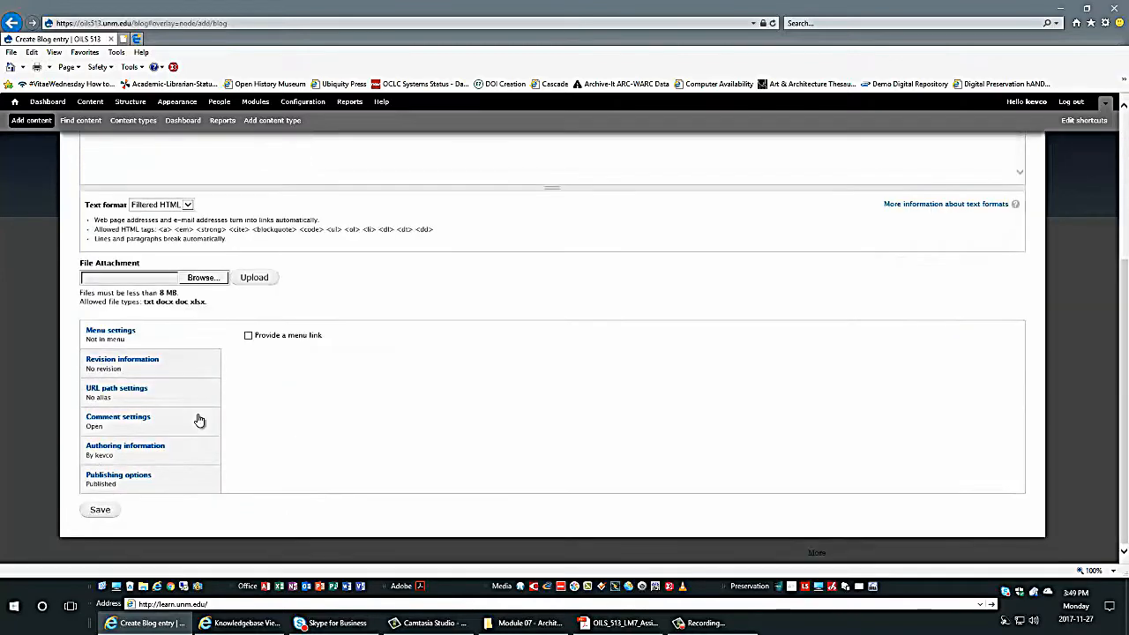
Save the knowledgebase assignment blog entry and check its four body lines in the Blogs listing.
{"action": "left_click", "coordinate": [101, 511]}
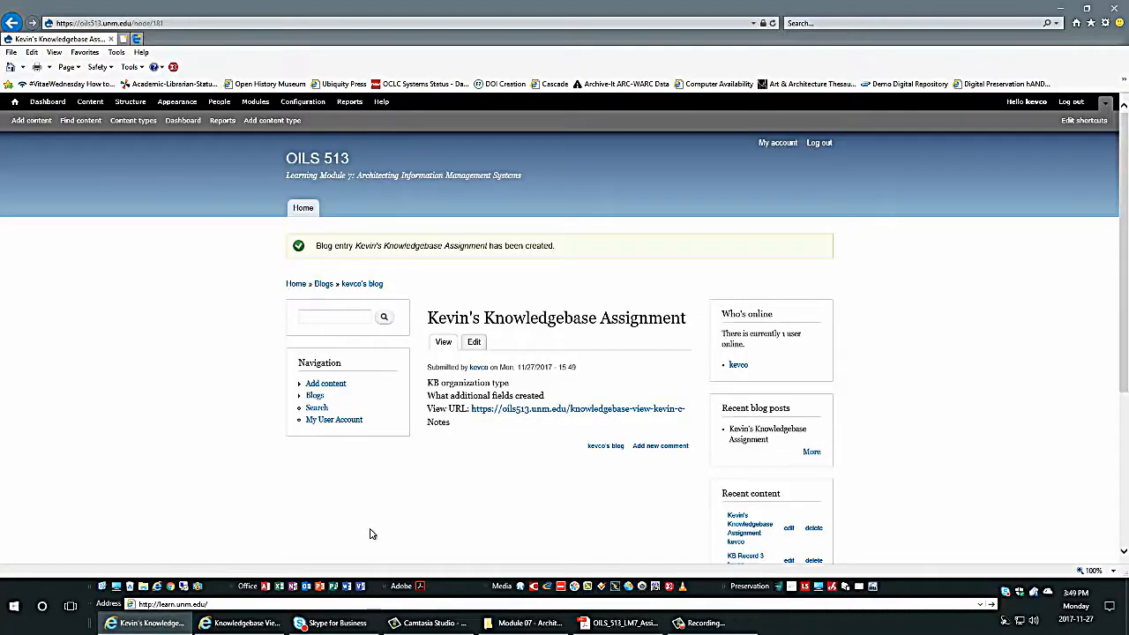
{"action": "left_click", "coordinate": [314, 397]}
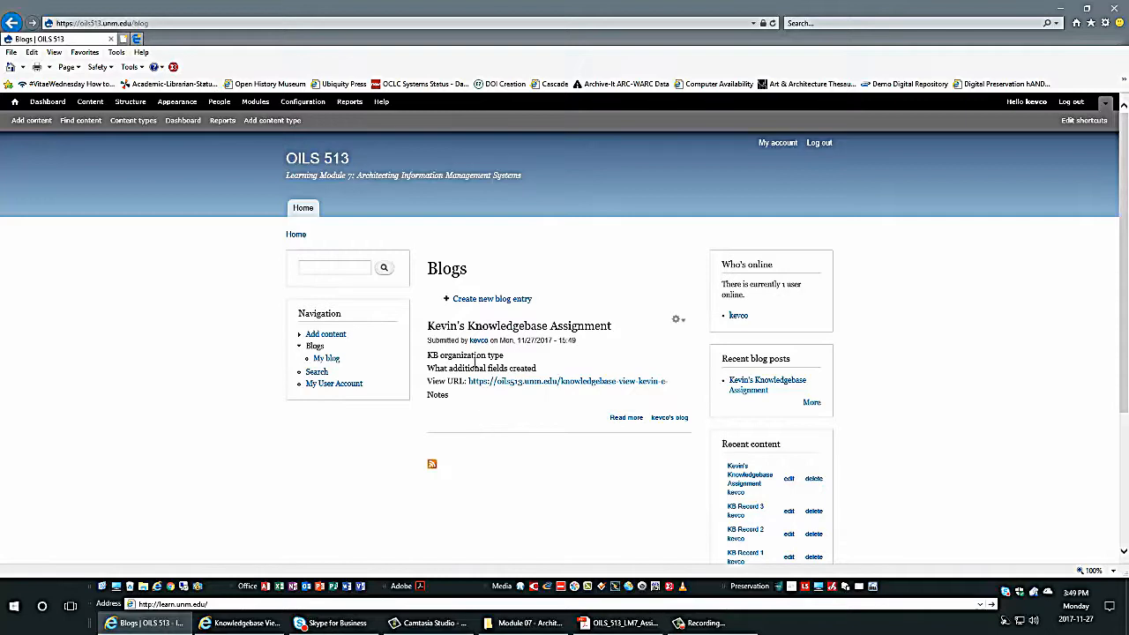
{"action": "left_click_drag", "start_coordinate": [431, 355], "coordinate": [523, 403]}
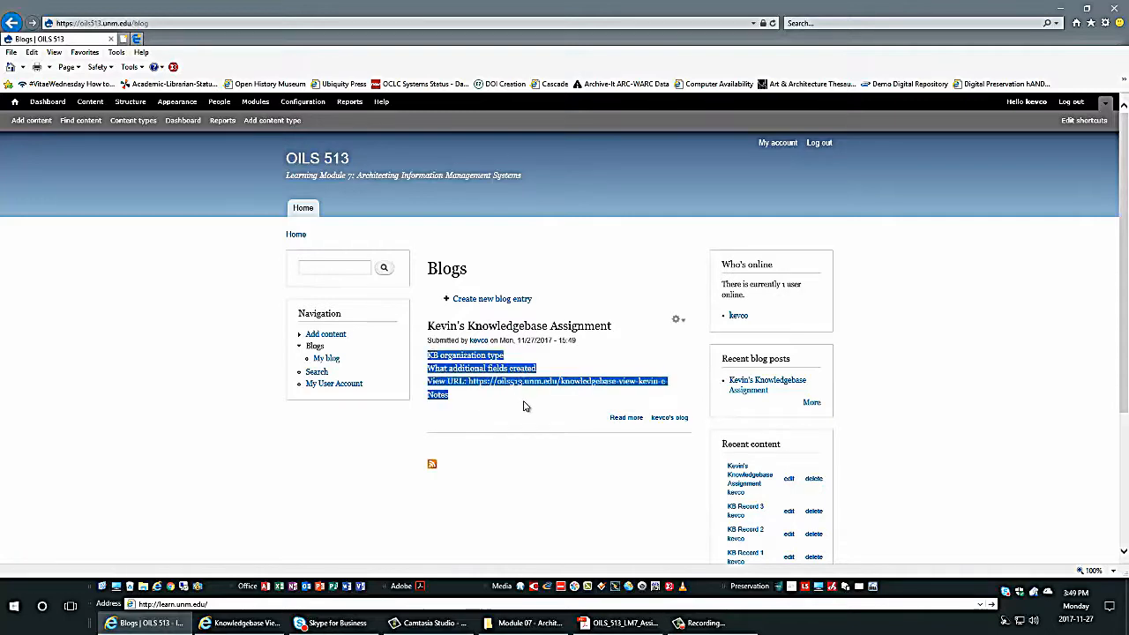
{"action": "left_click", "coordinate": [474, 408]}
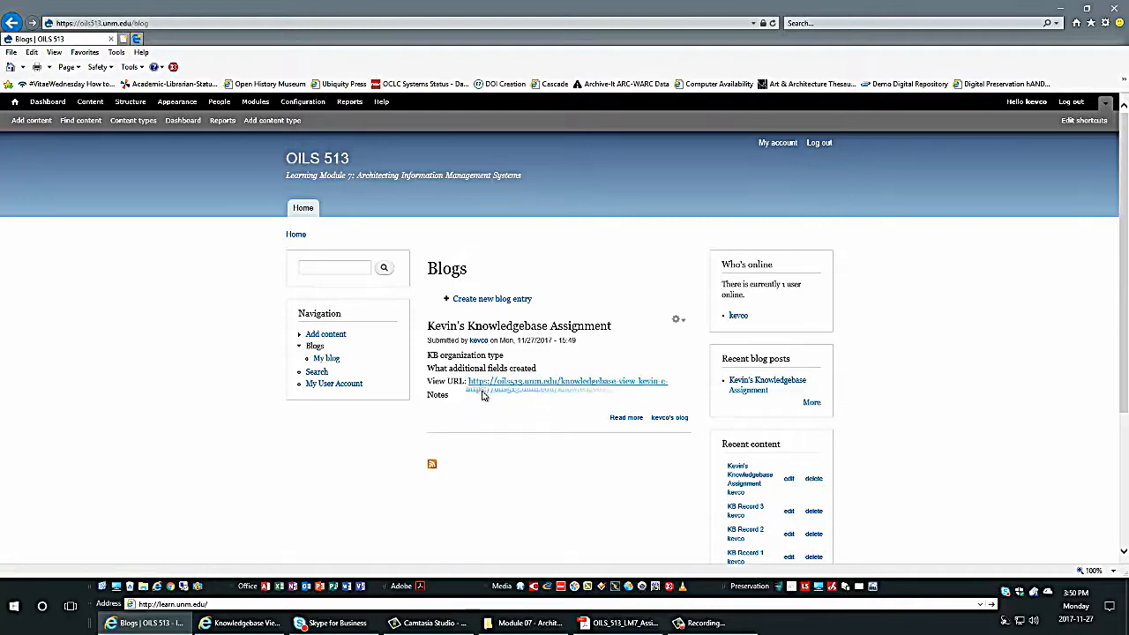
Follow the view URL in the blog entry and examine the view page's title and all its listed records.
{"action": "left_click", "coordinate": [491, 387]}
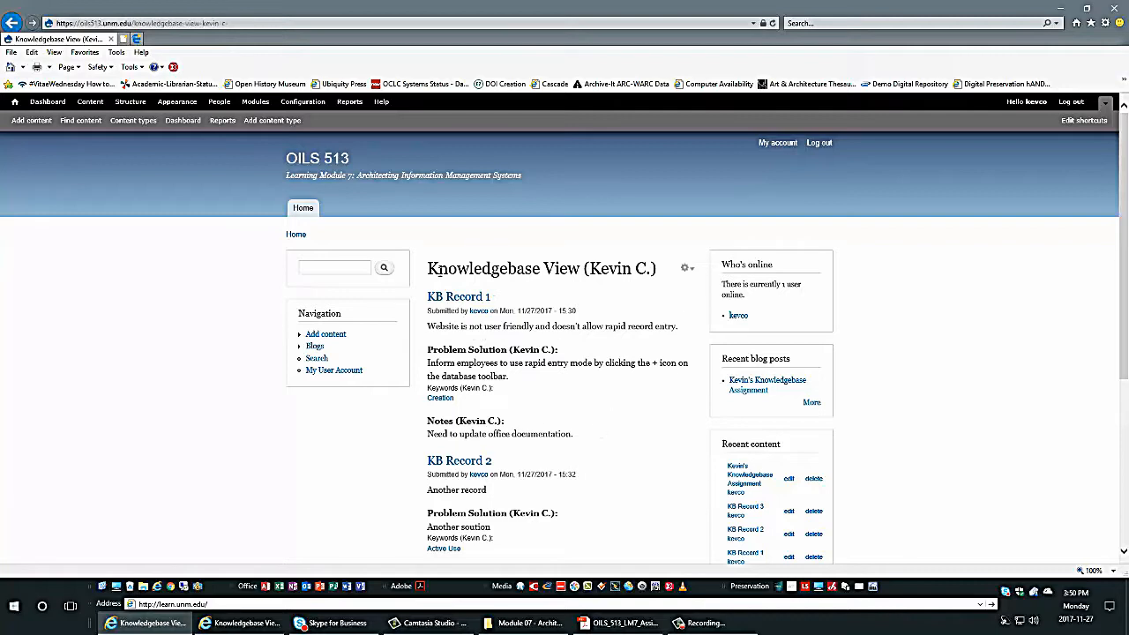
{"action": "left_click_drag", "start_coordinate": [428, 268], "coordinate": [582, 269]}
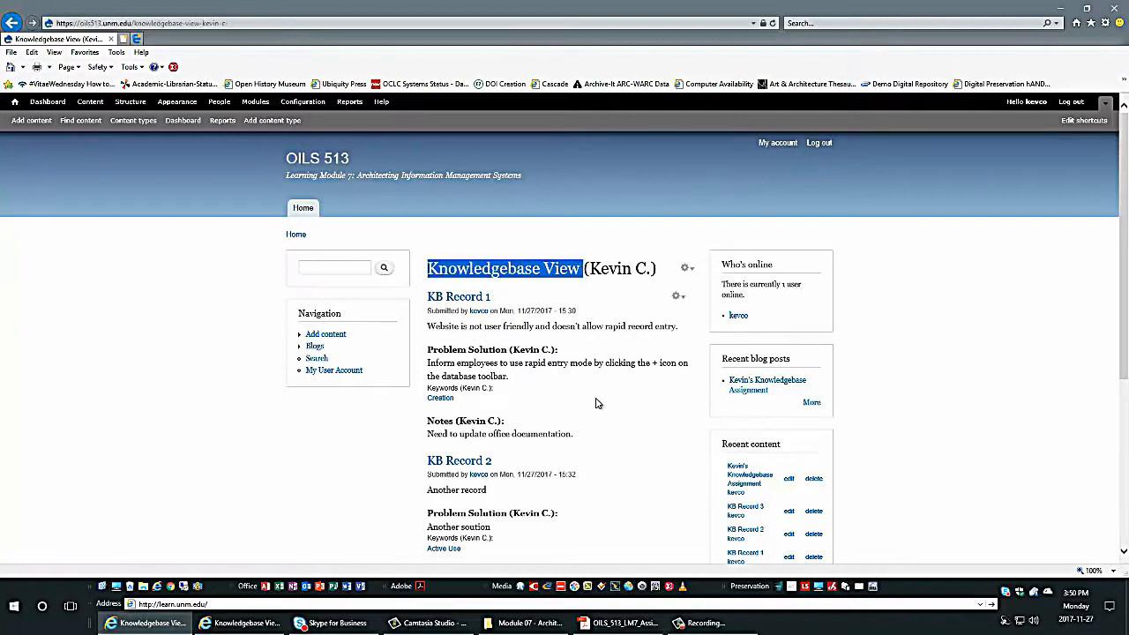
{"action": "scroll", "coordinate": [590, 401], "scroll_direction": "down", "scroll_amount": 5}
{"action": "scroll", "coordinate": [564, 419], "scroll_direction": "up", "scroll_amount": 4}
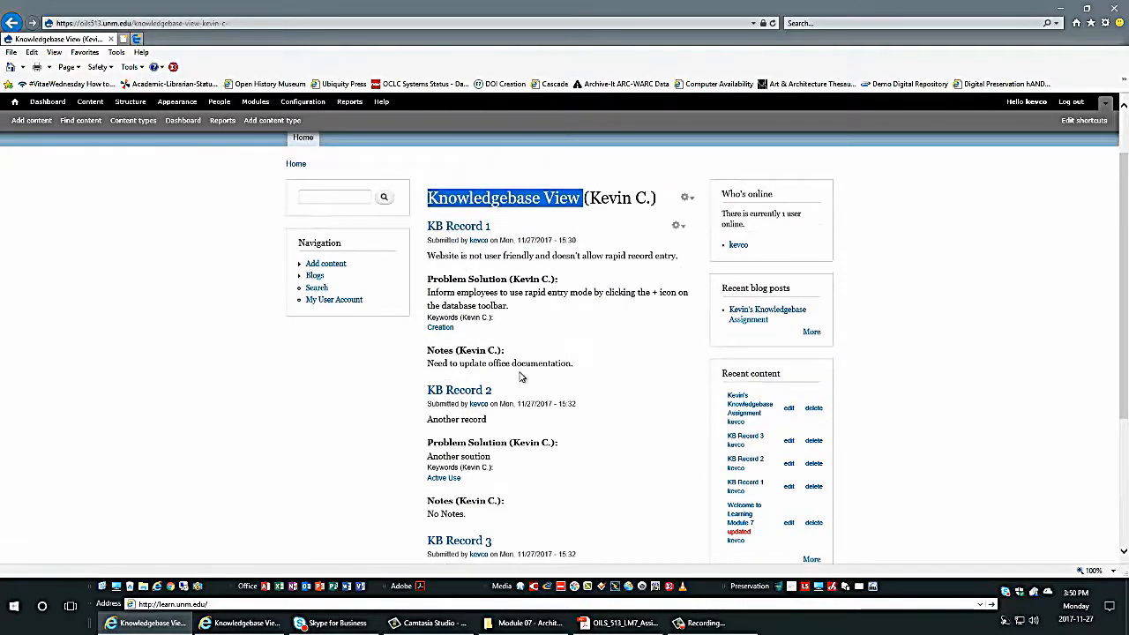
{"action": "scroll", "coordinate": [597, 481], "scroll_direction": "down", "scroll_amount": 5}
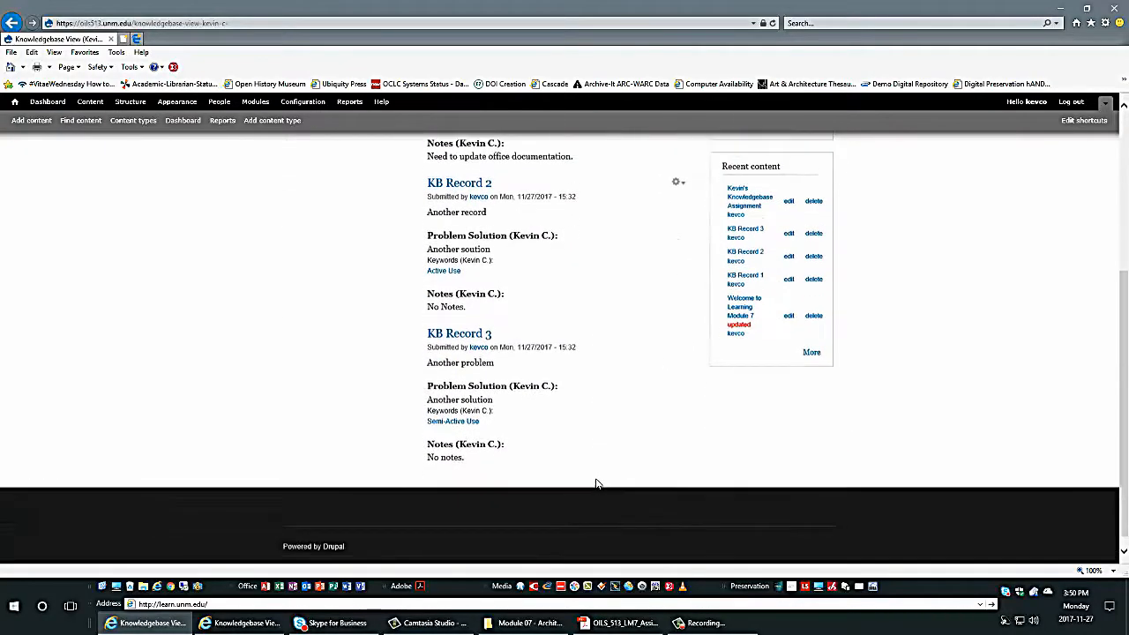
{"action": "scroll", "coordinate": [596, 483], "scroll_direction": "up", "scroll_amount": 2}
{"action": "scroll", "coordinate": [598, 480], "scroll_direction": "up", "scroll_amount": 5}
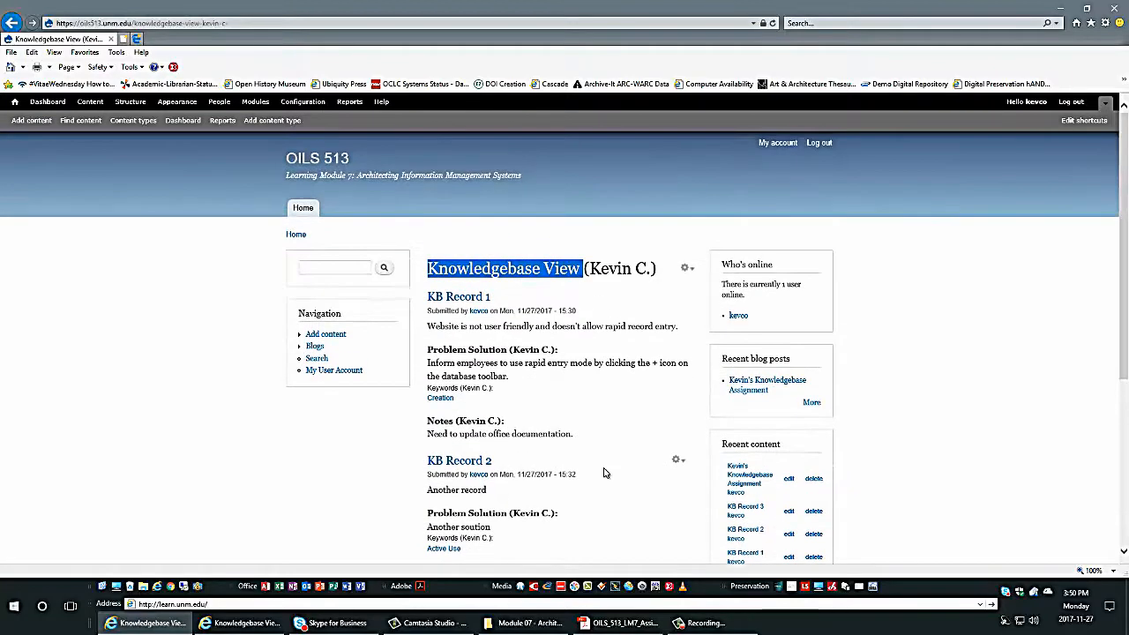
{"action": "scroll", "coordinate": [599, 467], "scroll_direction": "down", "scroll_amount": 1}
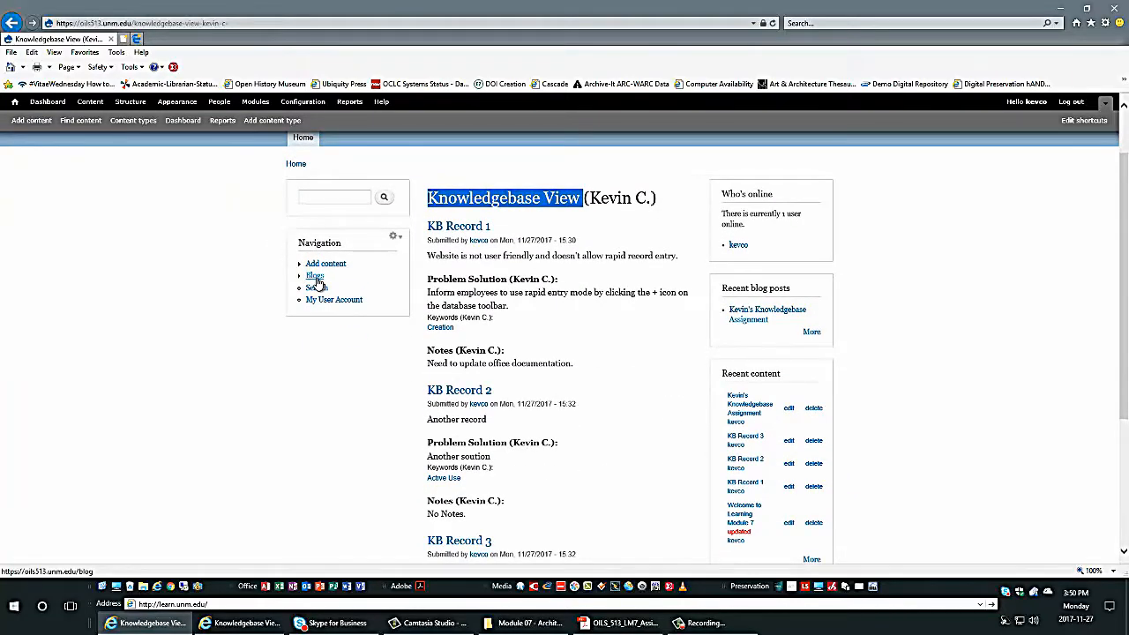
Return to the Blogs listing and review the assignment entry's body from organization type to notes.
{"action": "left_click", "coordinate": [315, 276]}
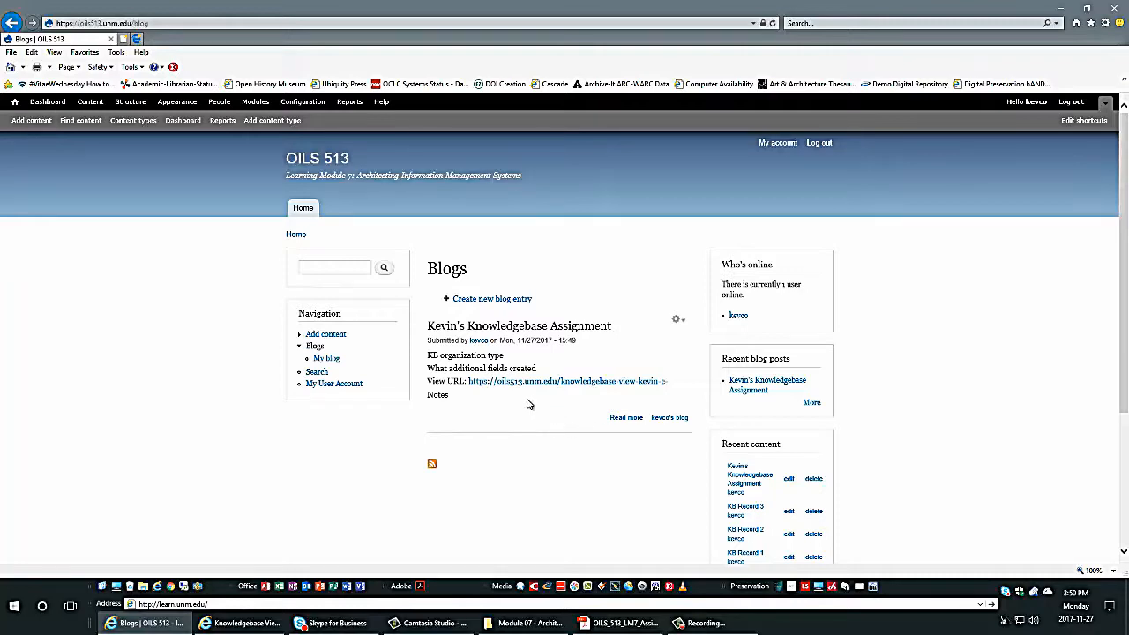
{"action": "left_click_drag", "start_coordinate": [448, 399], "coordinate": [432, 354]}
{"action": "left_click", "coordinate": [481, 408]}
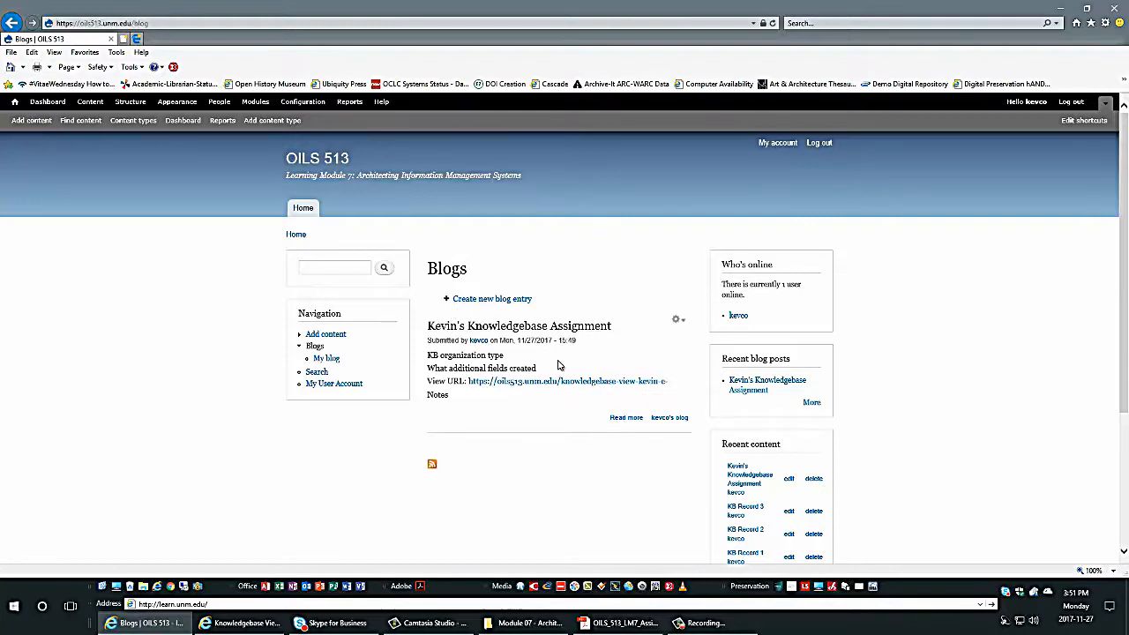
Open the full assignment blog entry and start a new comment on it with the subject "Nice work!".
{"action": "left_click", "coordinate": [624, 421]}
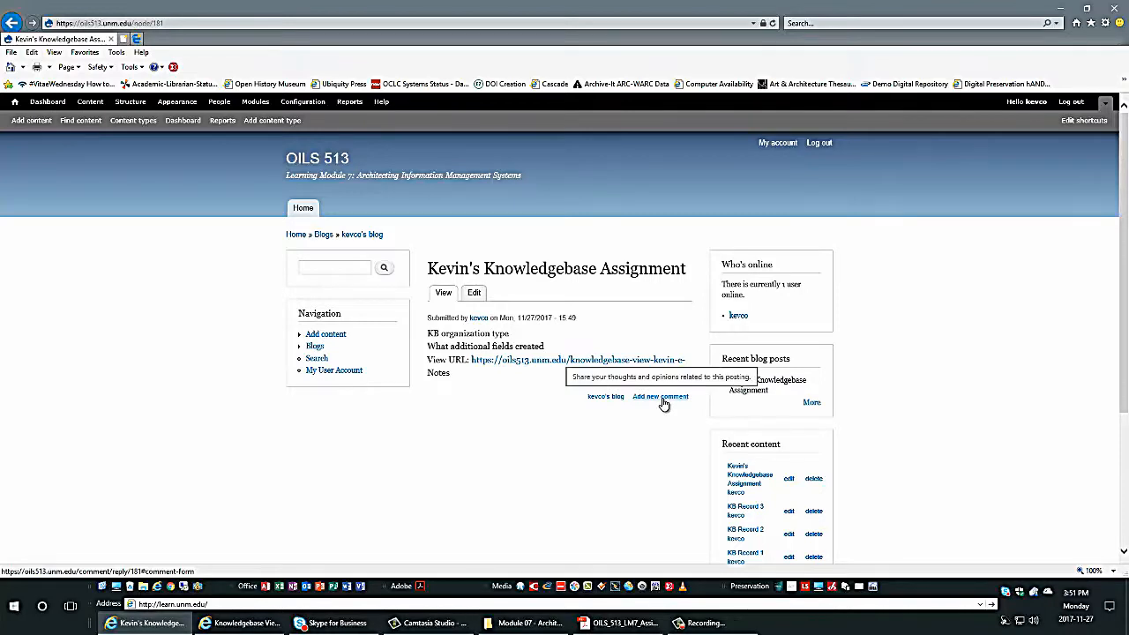
{"action": "left_click", "coordinate": [663, 397]}
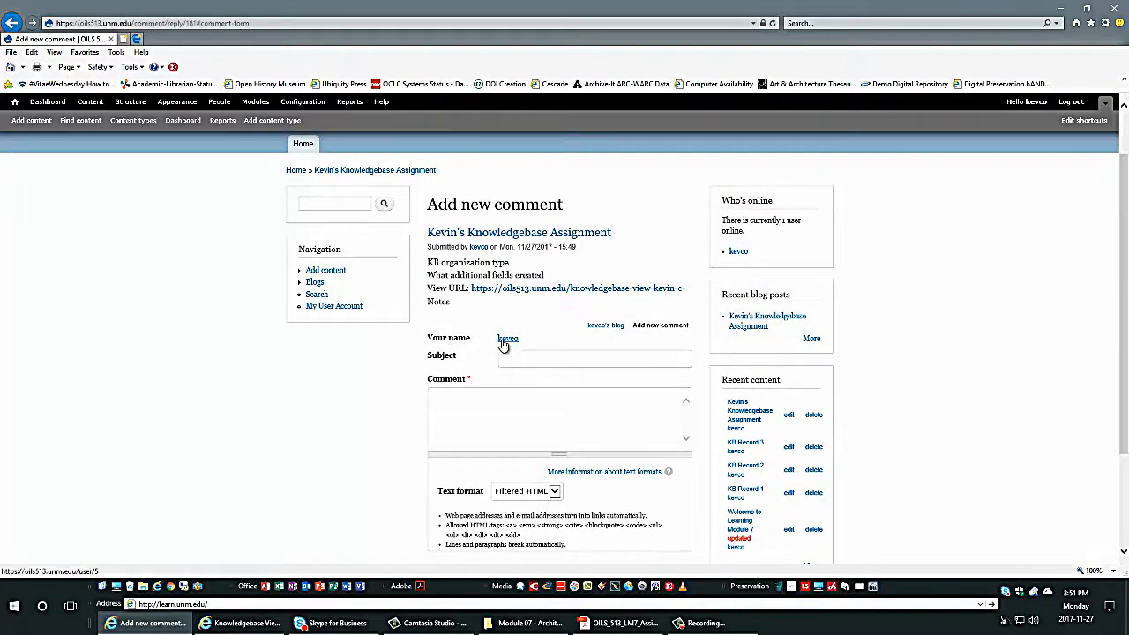
{"action": "left_click", "coordinate": [513, 359]}
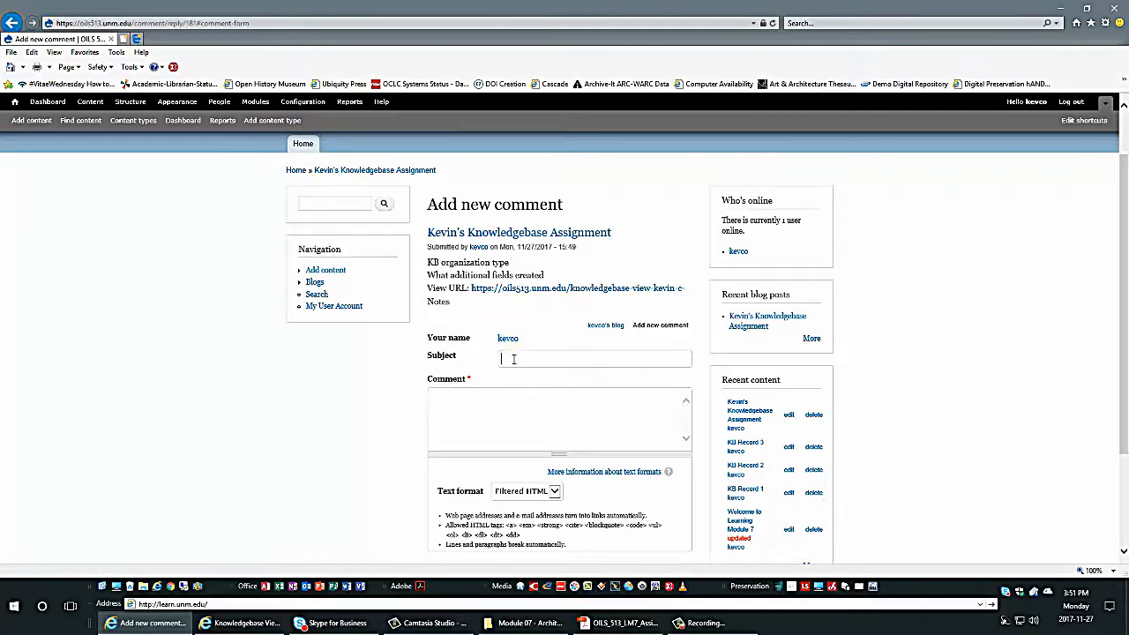
{"action": "type", "text": "Nice work!"}
Write the comment text "Very thoughtful work. did you ever consider adding a field for department name?" and save the comment.
{"action": "left_click", "coordinate": [471, 402]}
{"action": "type", "text": "Very thoughtful work"}
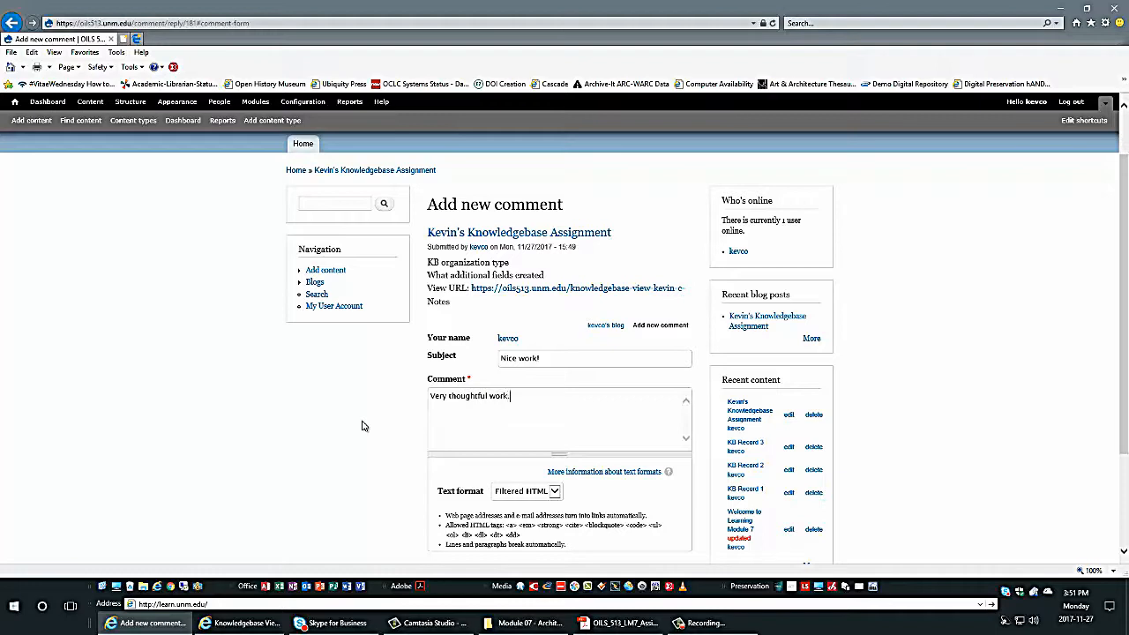
{"action": "type", "text": ". did you ever consider adding a field for "}
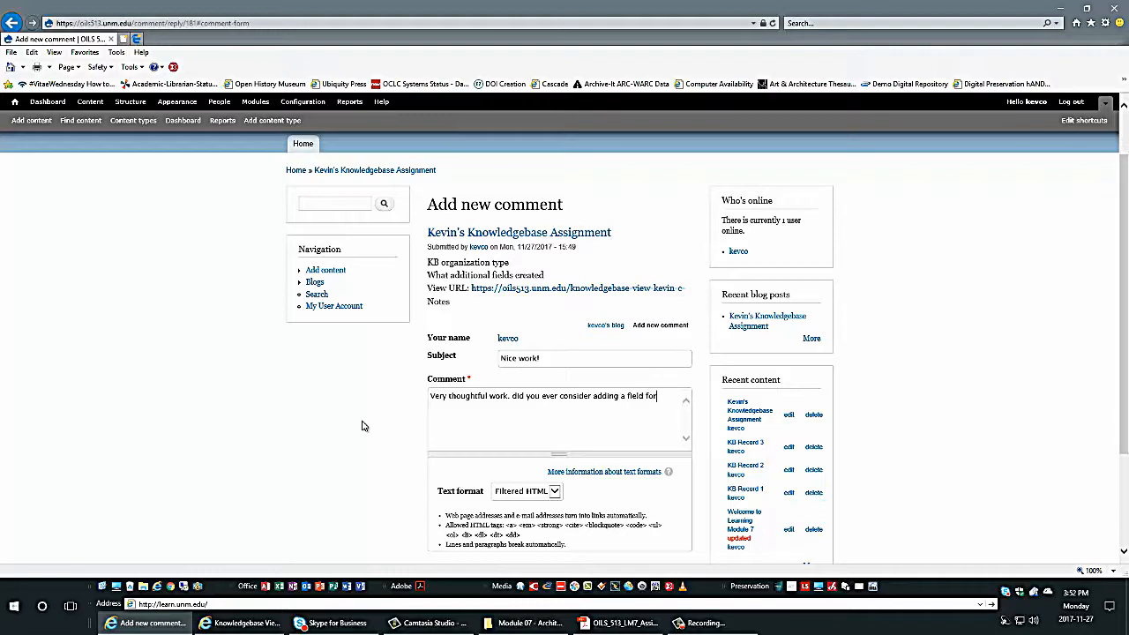
{"action": "type", "text": "departm"}
{"action": "type", "text": "ent nam"}
{"action": "type", "text": "ce"}
{"action": "key", "text": "BackSpace"}
{"action": "key", "text": "BackSpace"}
{"action": "type", "text": "e"}
{"action": "scroll", "coordinate": [409, 414], "scroll_direction": "down", "scroll_amount": 2}
{"action": "scroll", "coordinate": [411, 365], "scroll_direction": "up", "scroll_amount": 2}
{"action": "scroll", "coordinate": [377, 429], "scroll_direction": "down", "scroll_amount": 3}
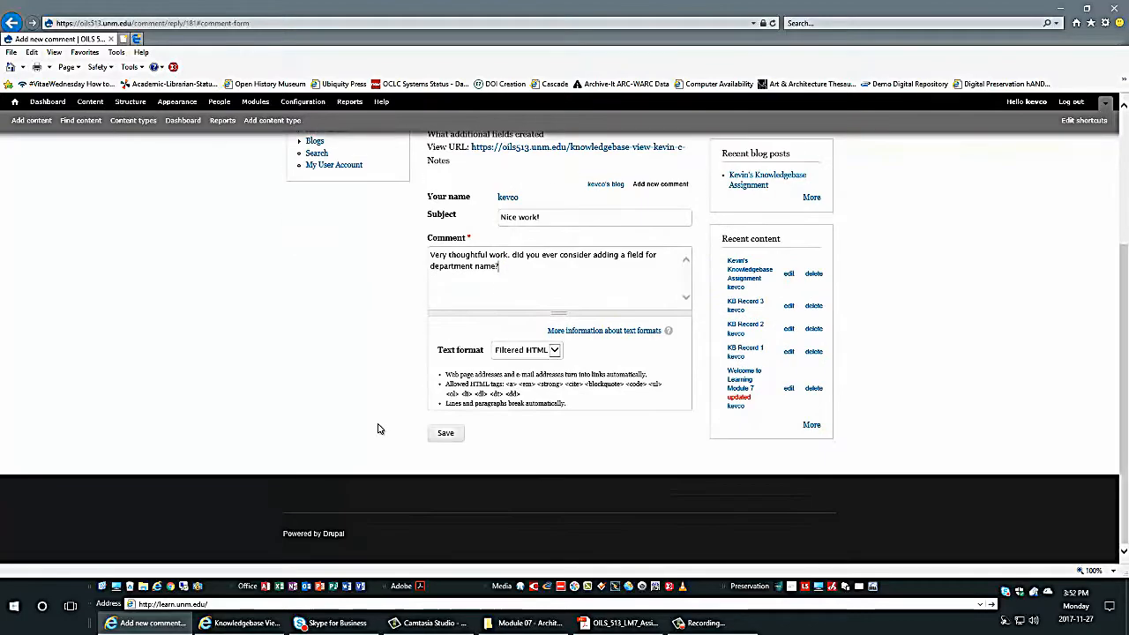
{"action": "left_click", "coordinate": [448, 435]}
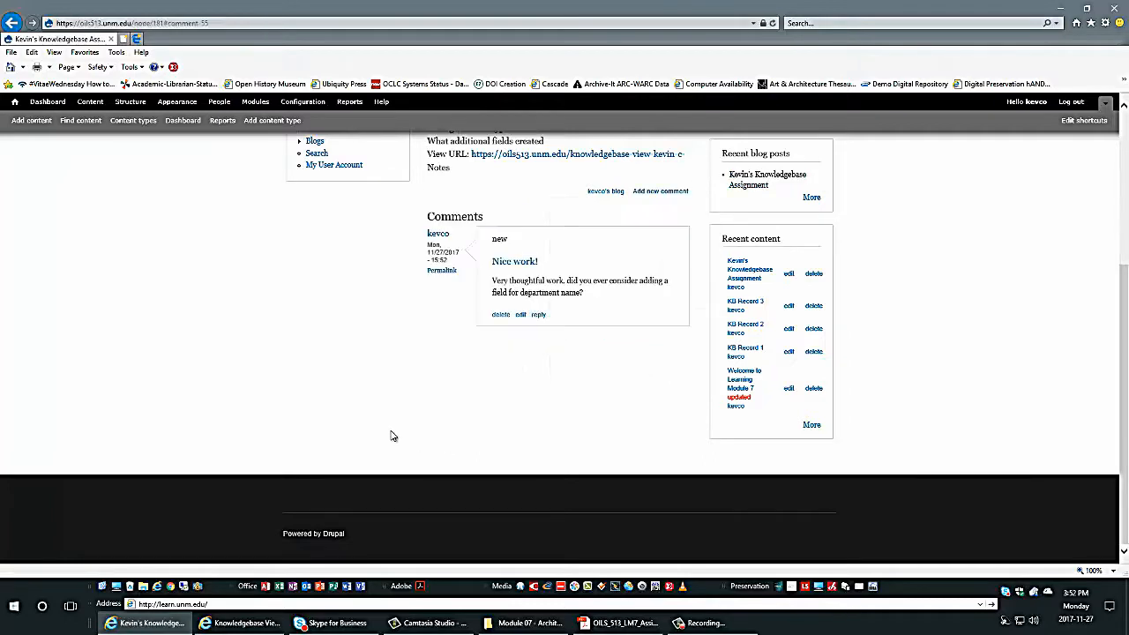
Review the posted comment together with the blog entry and return to the site's home page.
{"action": "scroll", "coordinate": [424, 412], "scroll_direction": "up", "scroll_amount": 2}
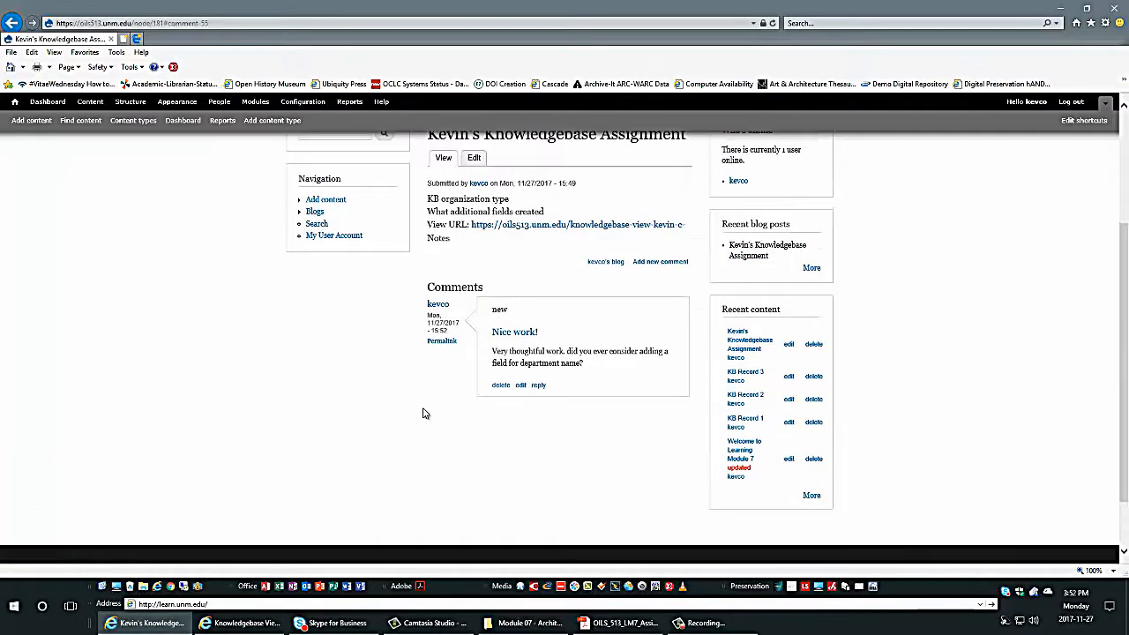
{"action": "scroll", "coordinate": [380, 346], "scroll_direction": "up", "scroll_amount": 3}
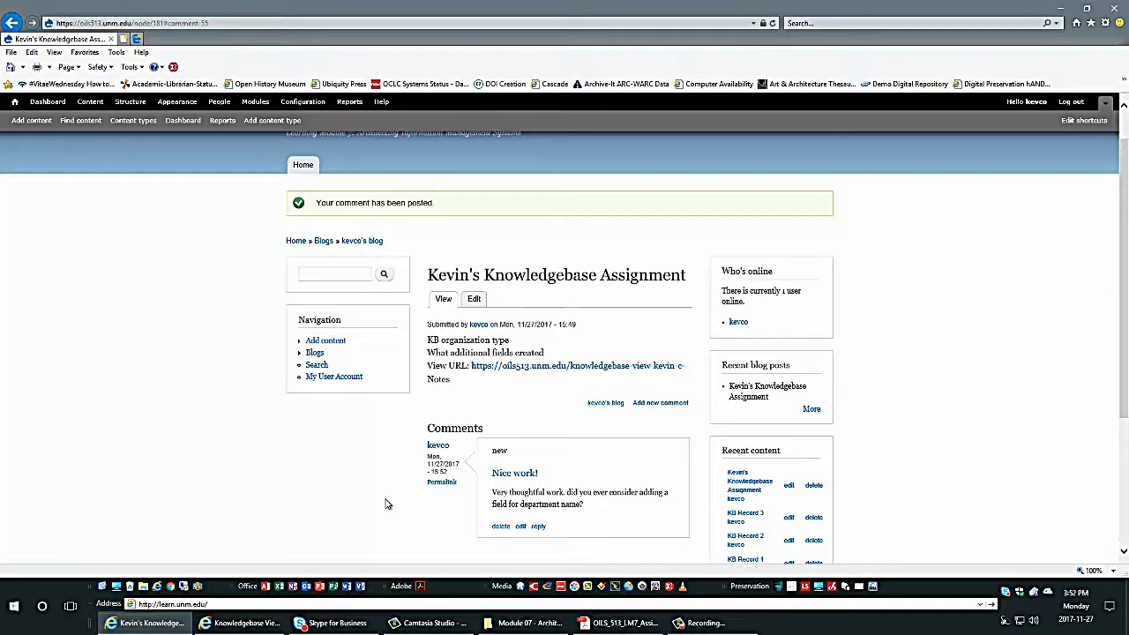
{"action": "left_click", "coordinate": [303, 166]}
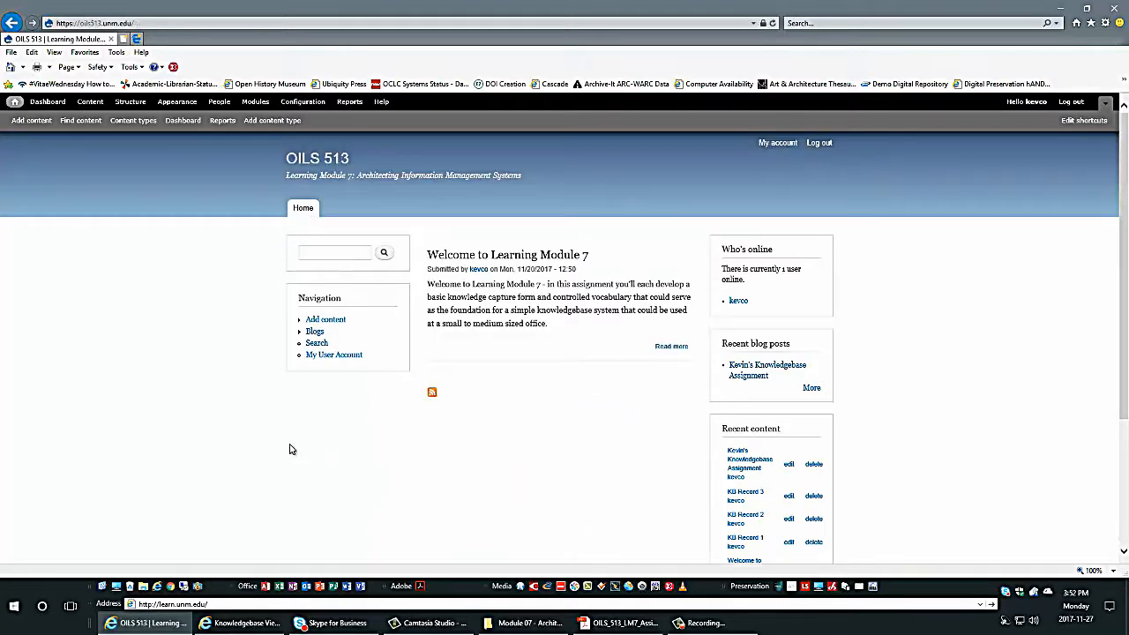